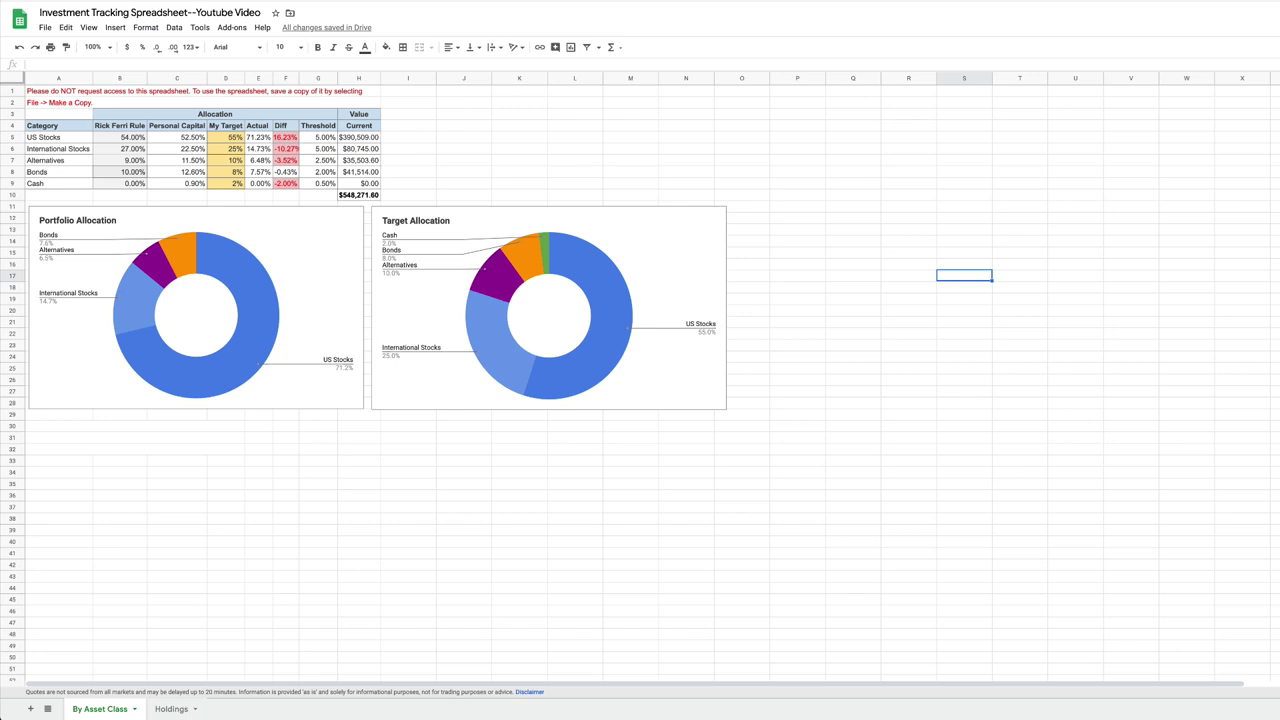
- Go to the Holdings sheet and inspect the GOOGLEFINANCE fund-name formula in C3
click(168, 710)
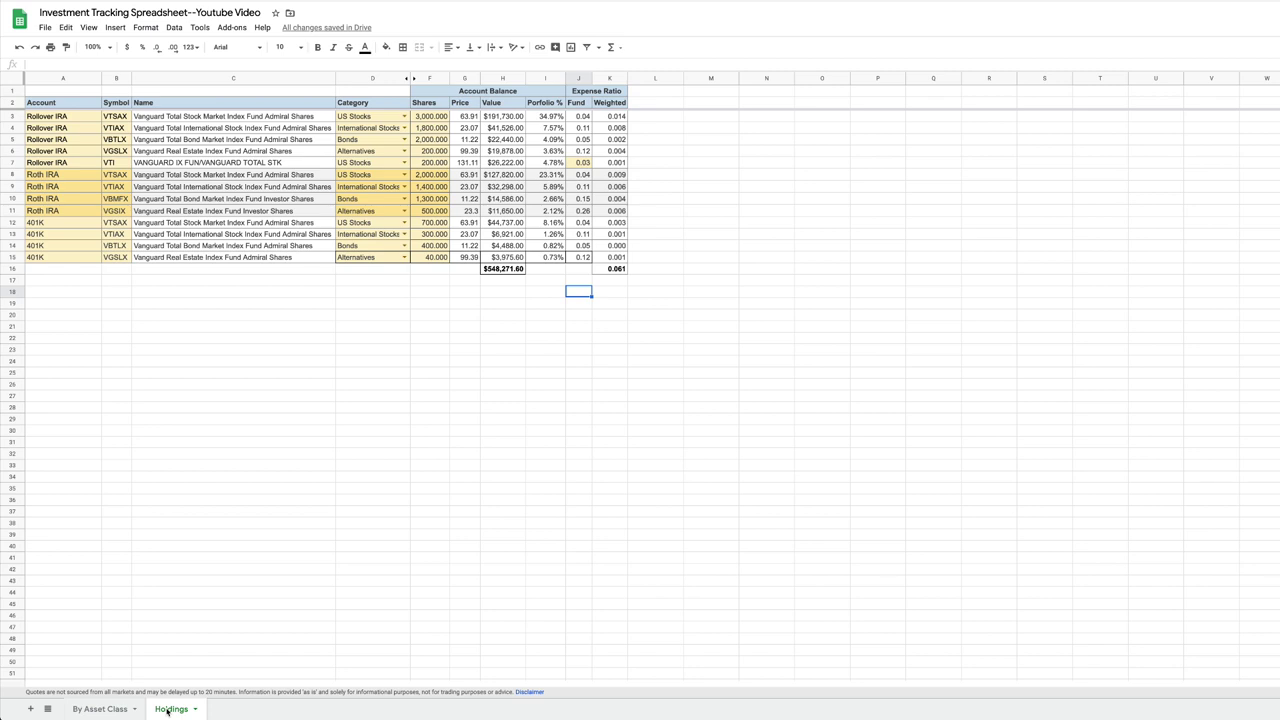
click(104, 709)
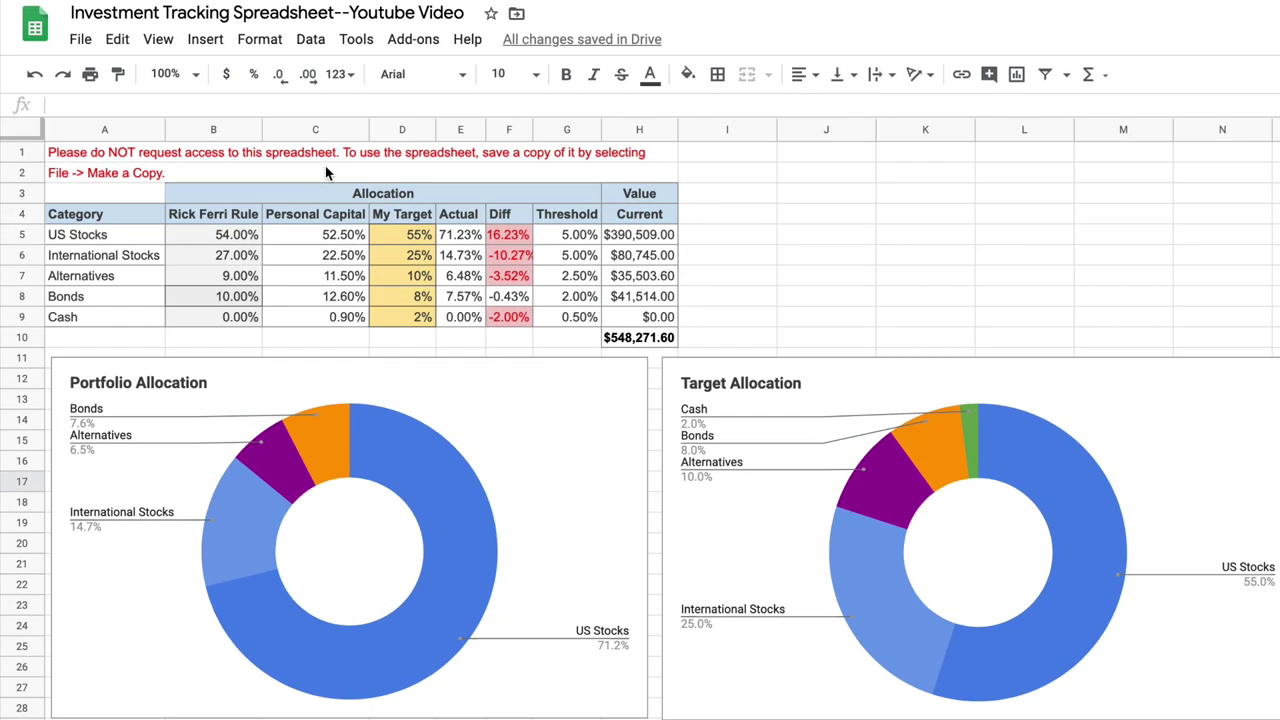
click(82, 44)
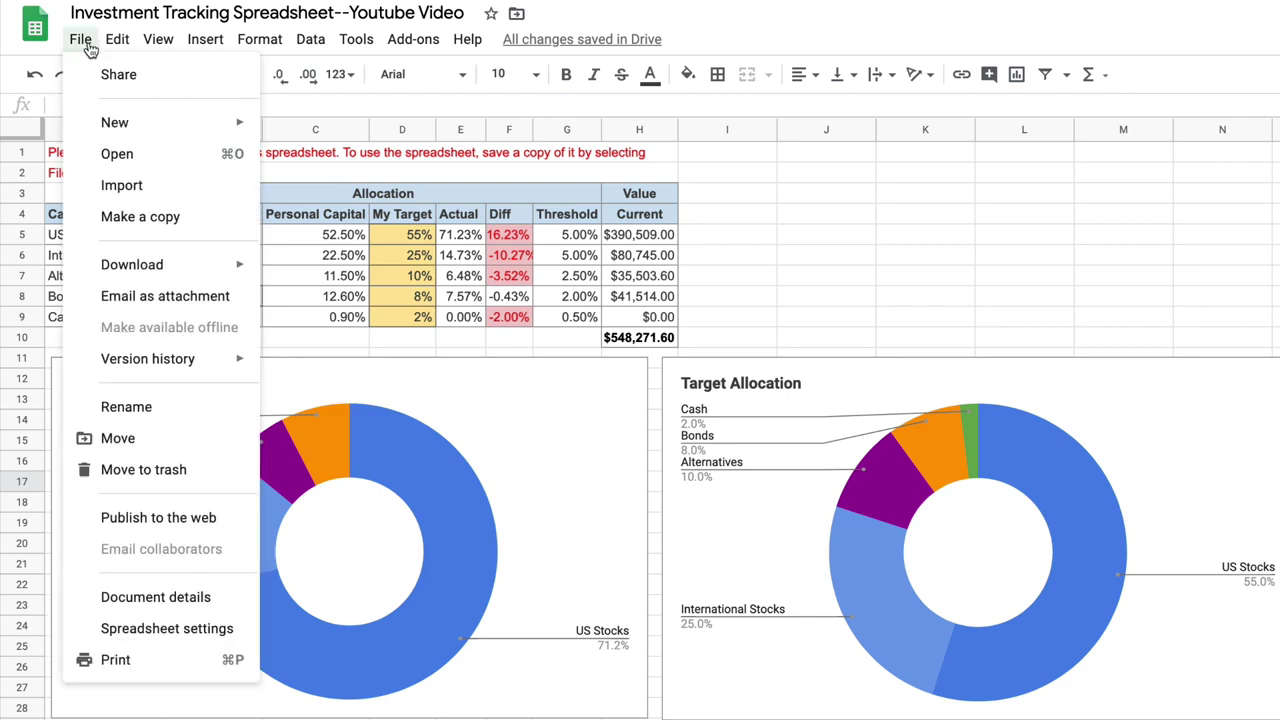
click(189, 215)
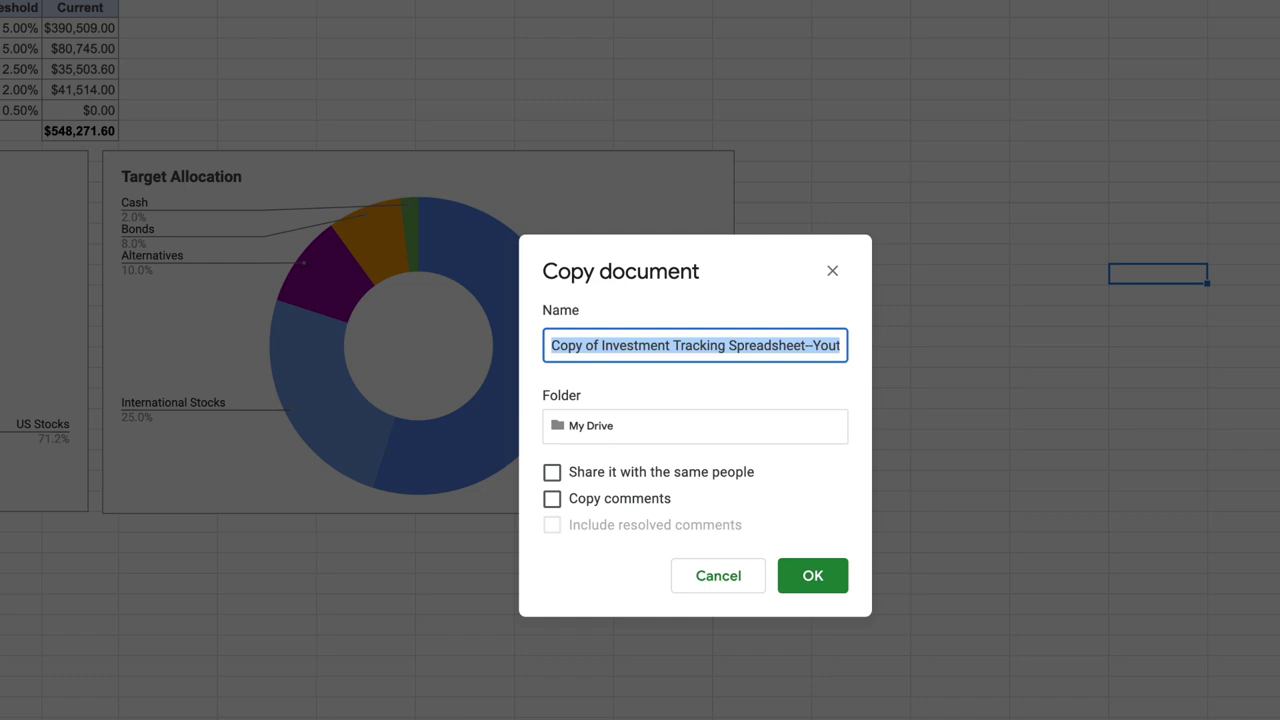
click(832, 271)
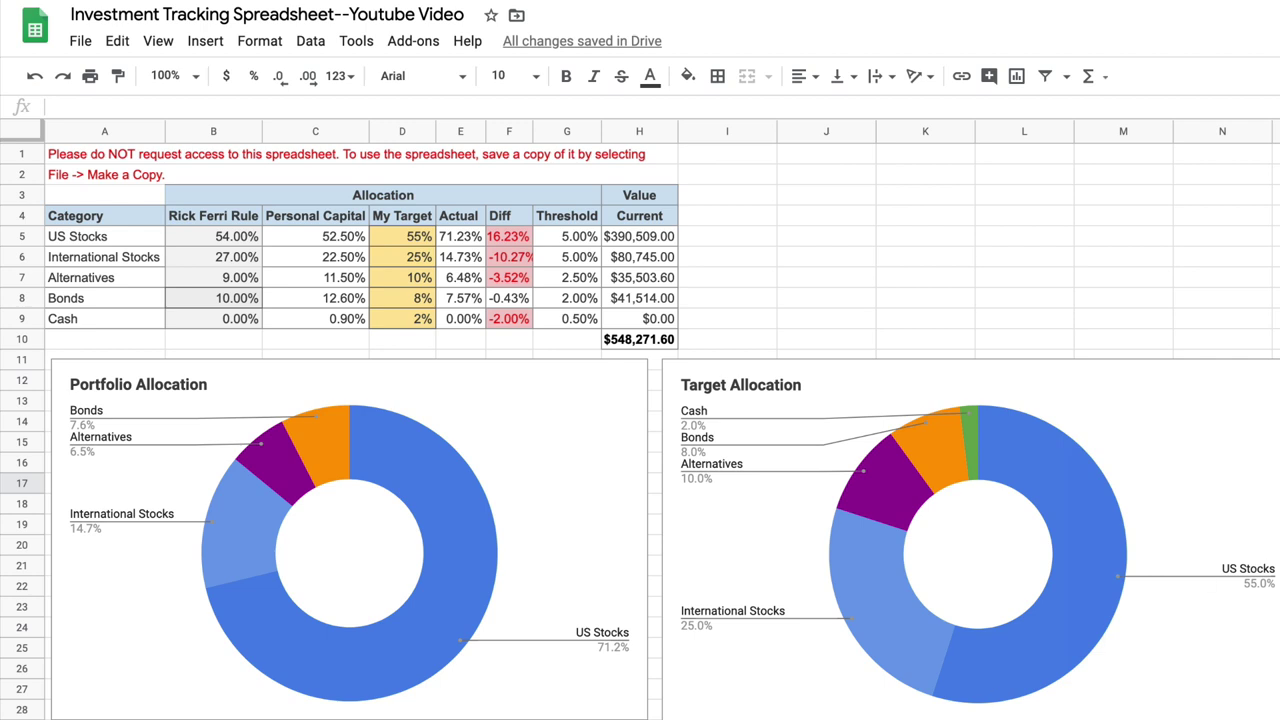
key(ctrl+shift+Page_Down)
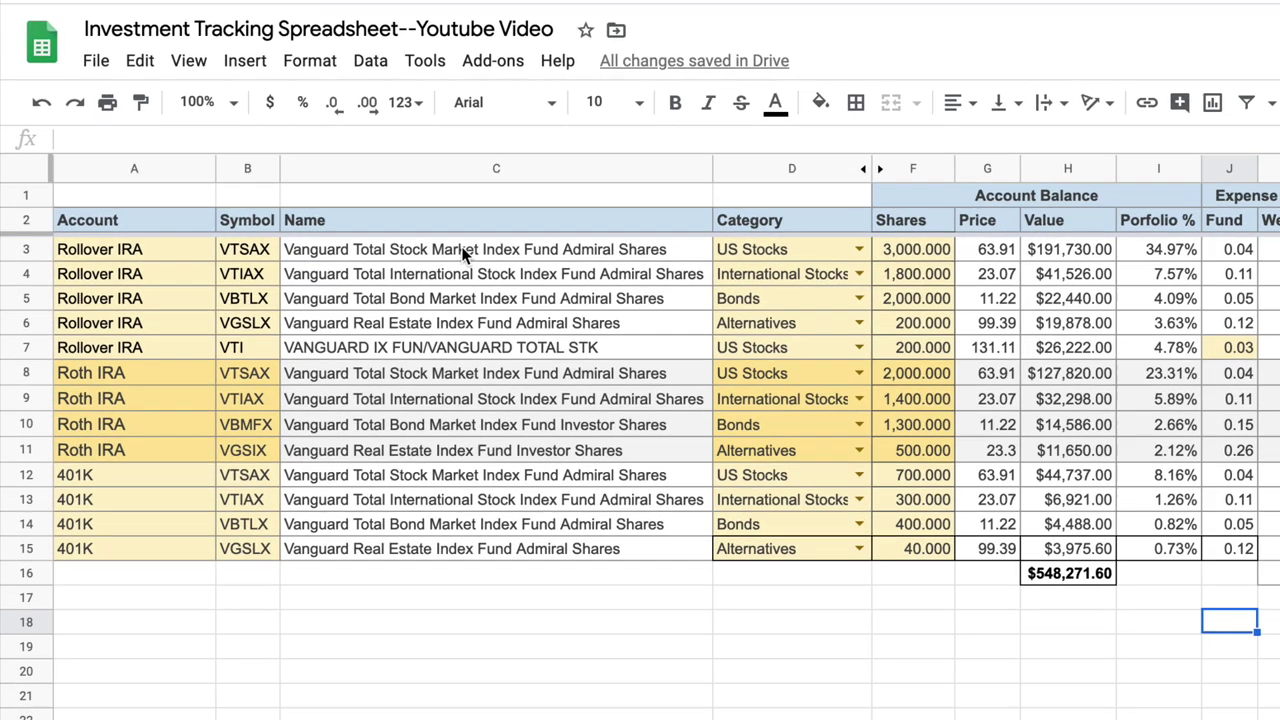
click(387, 198)
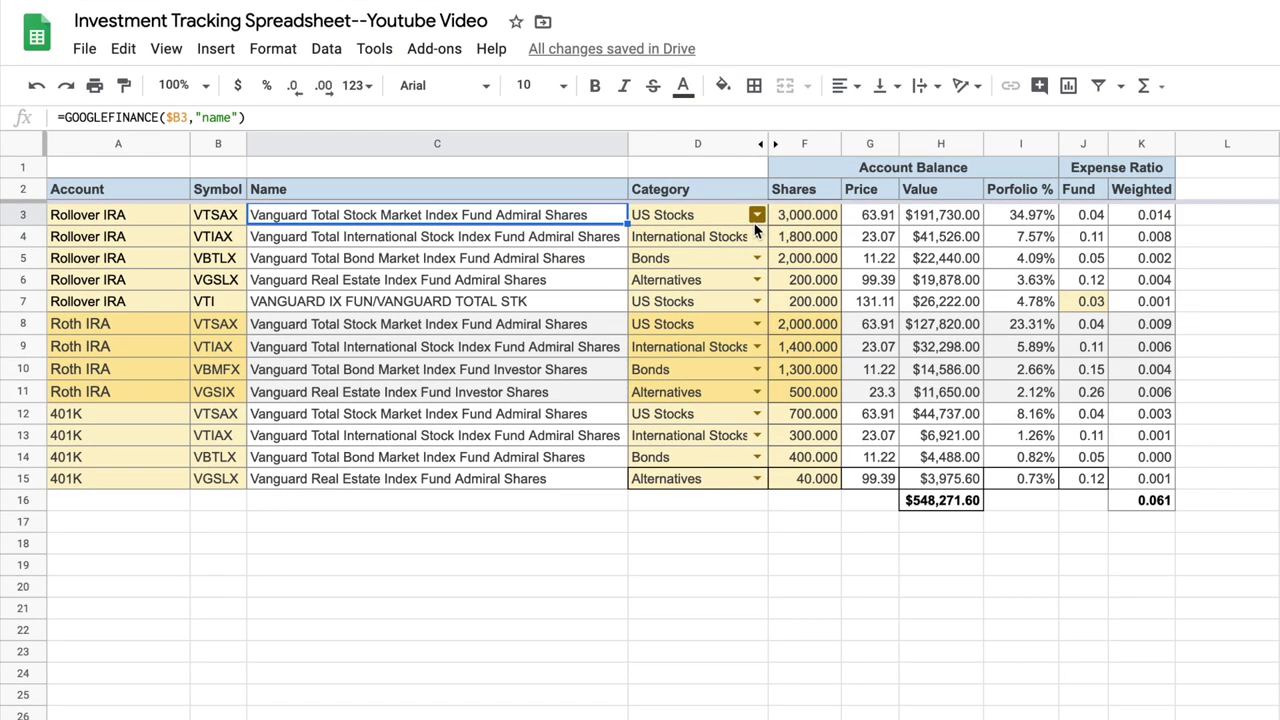
click(757, 215)
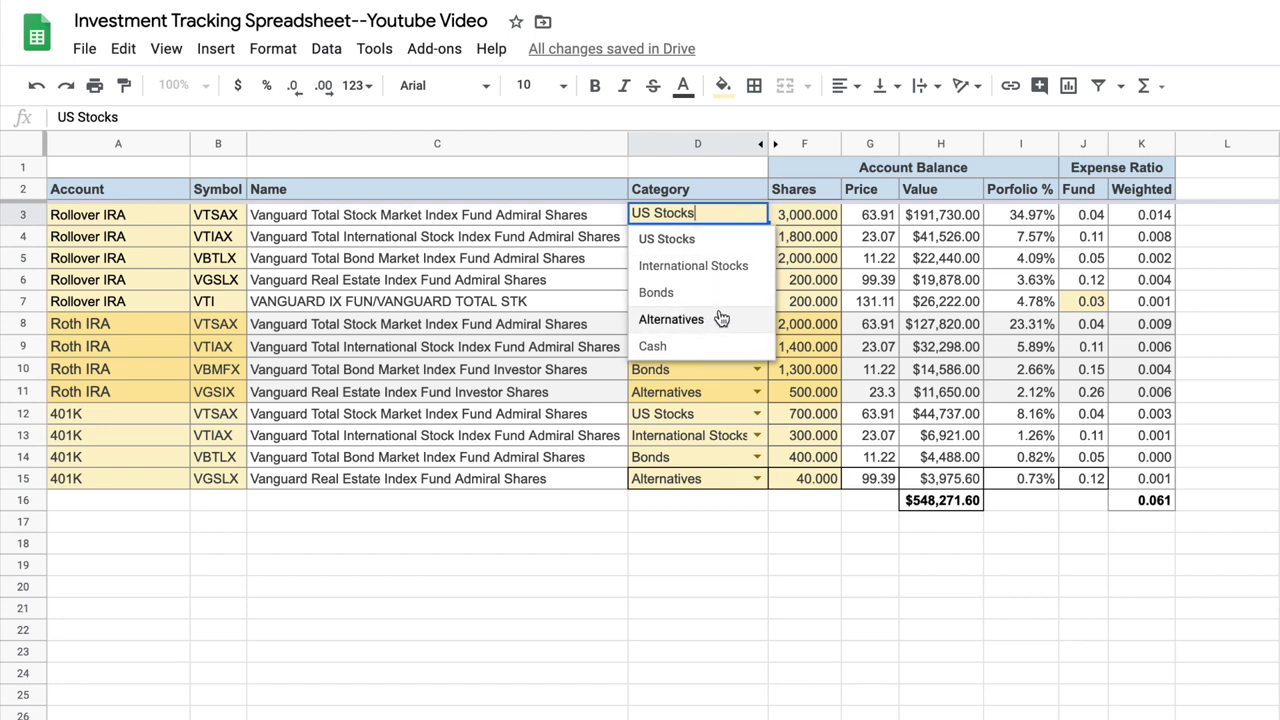
click(726, 241)
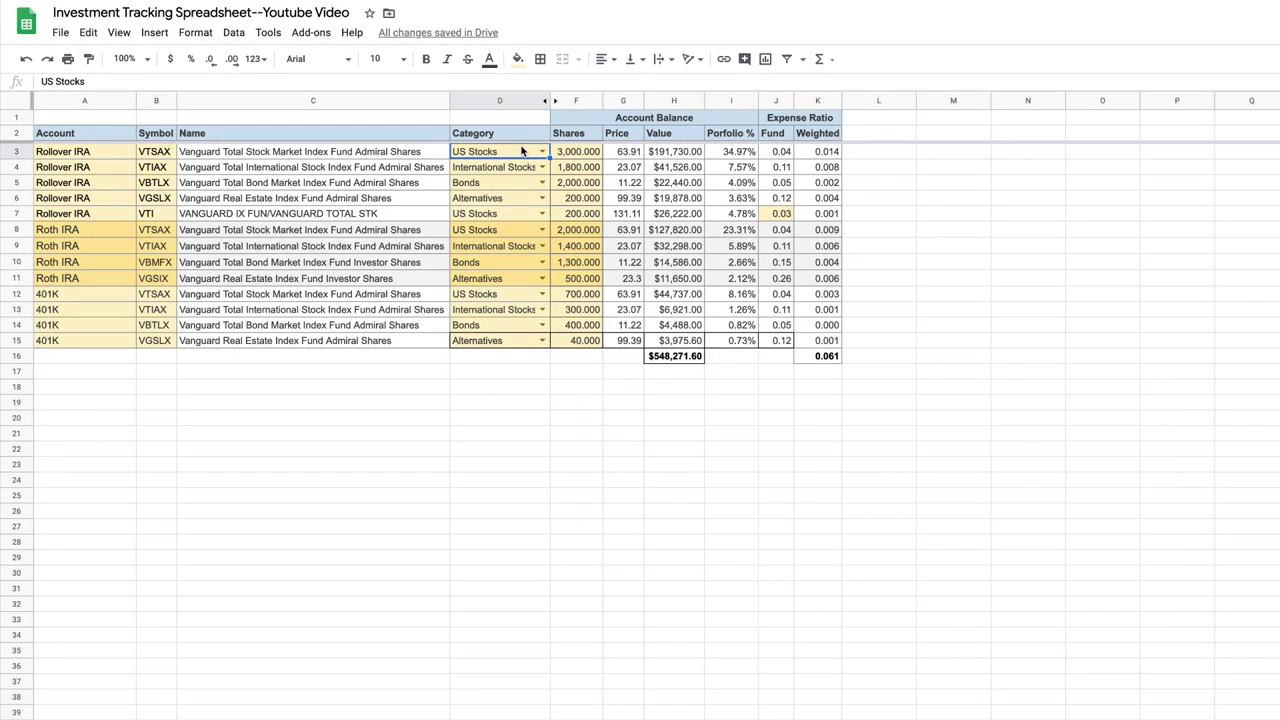
- Review D3's existing Category validation list without changing it
right_click(521, 151)
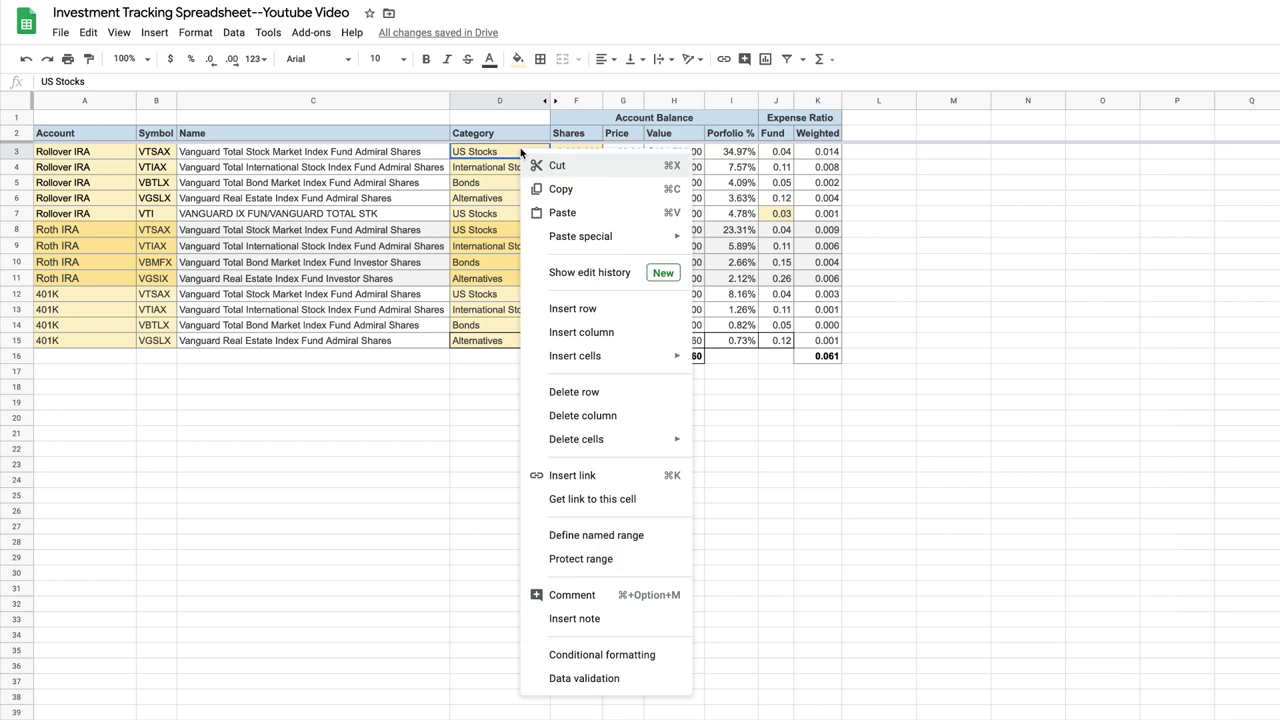
click(587, 678)
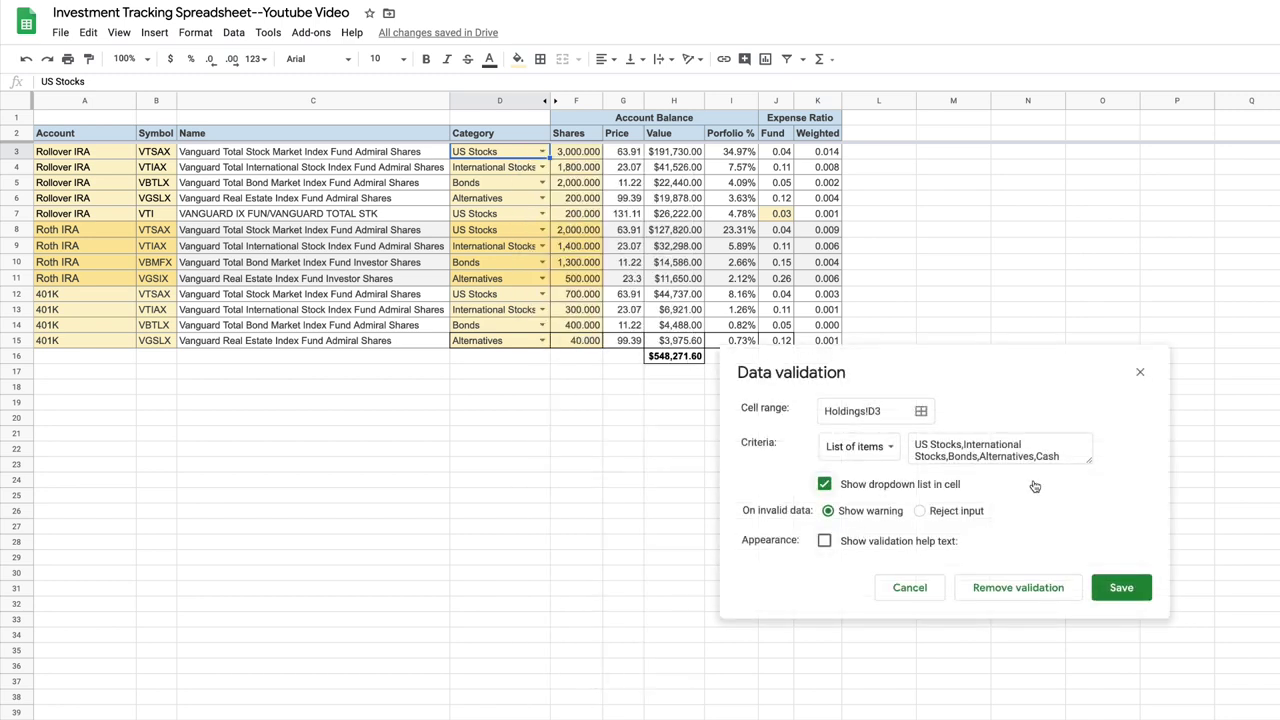
drag(1091, 462, 1091, 494)
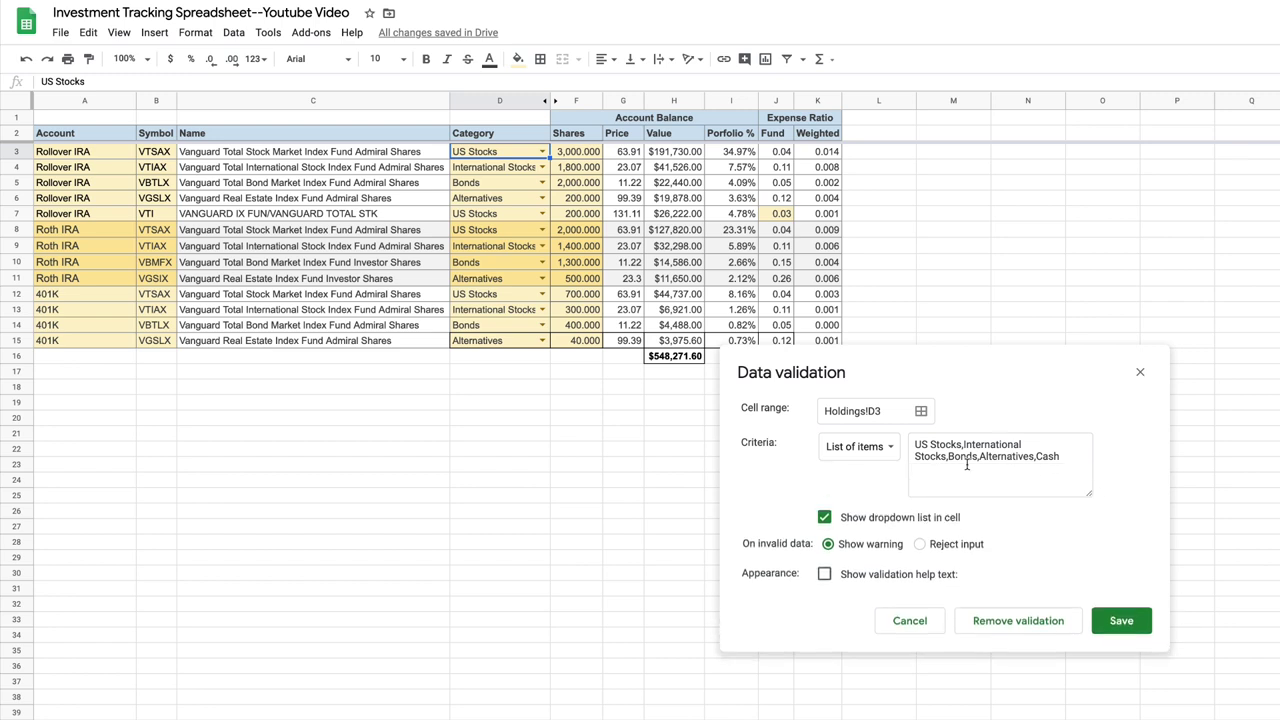
click(1140, 372)
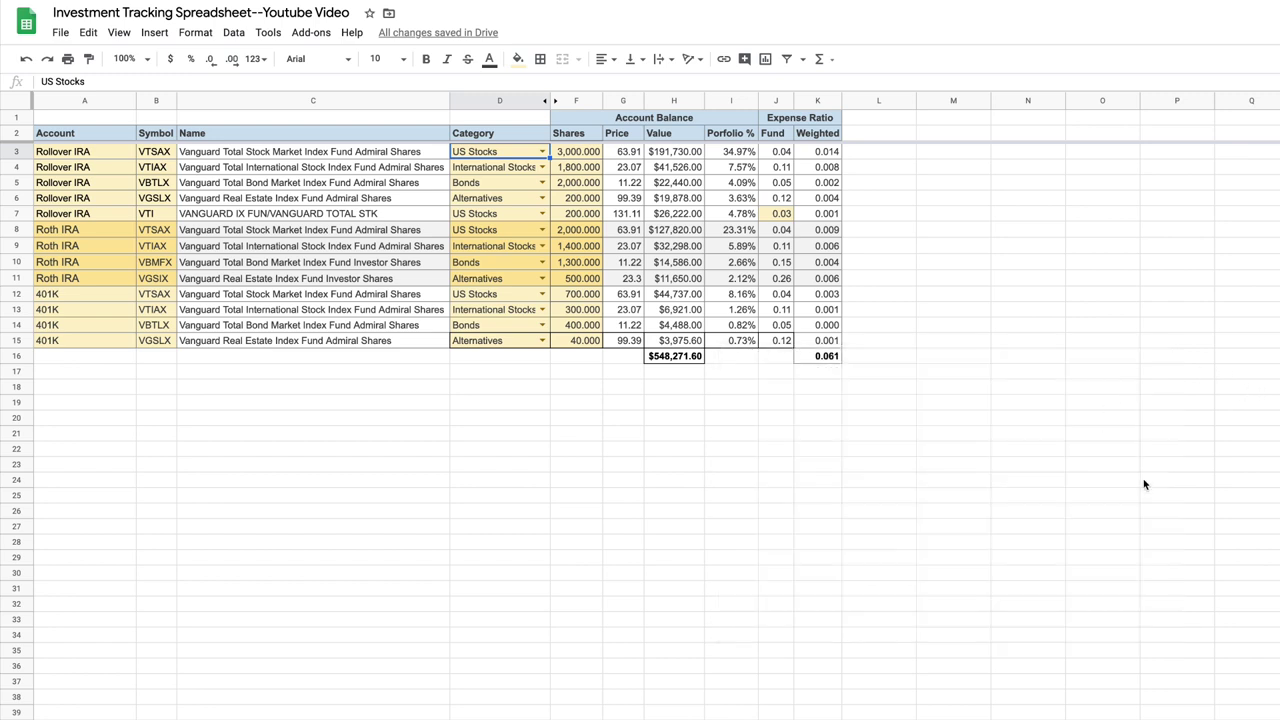
- Append REITs and Emerging Markets to the D3:D15 validation list and save it
shift+click(487, 341)
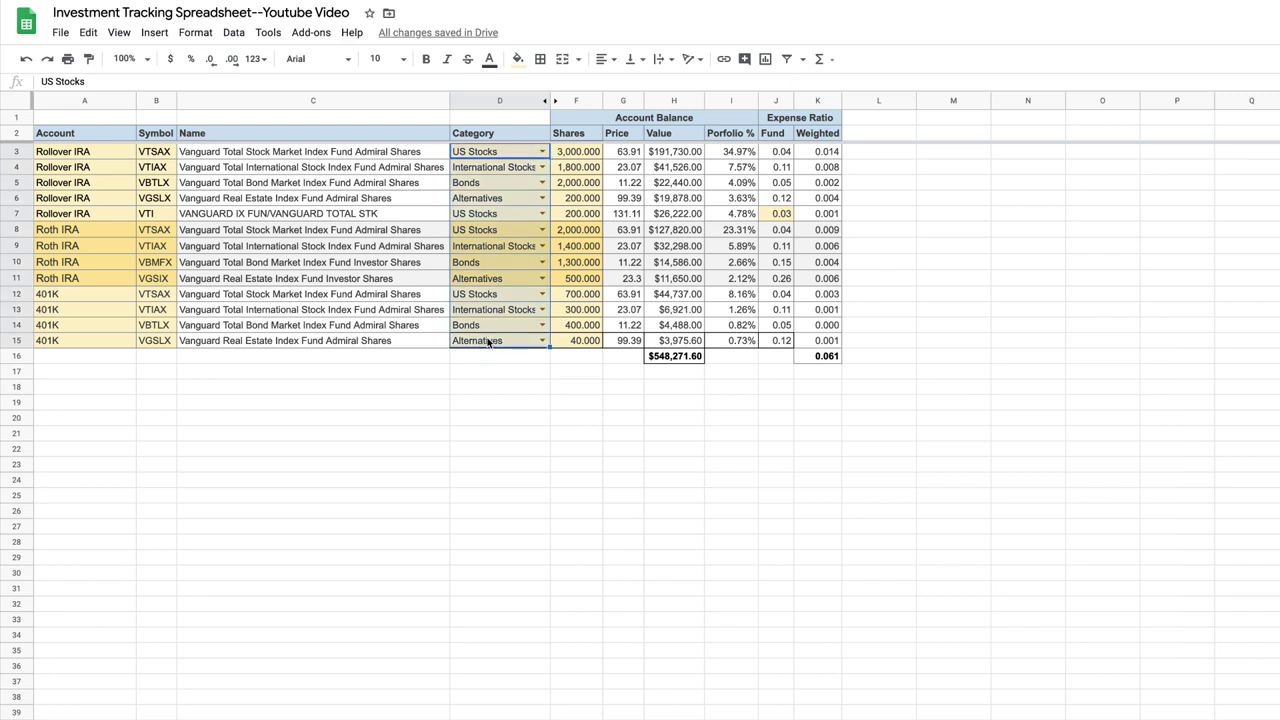
right_click(487, 341)
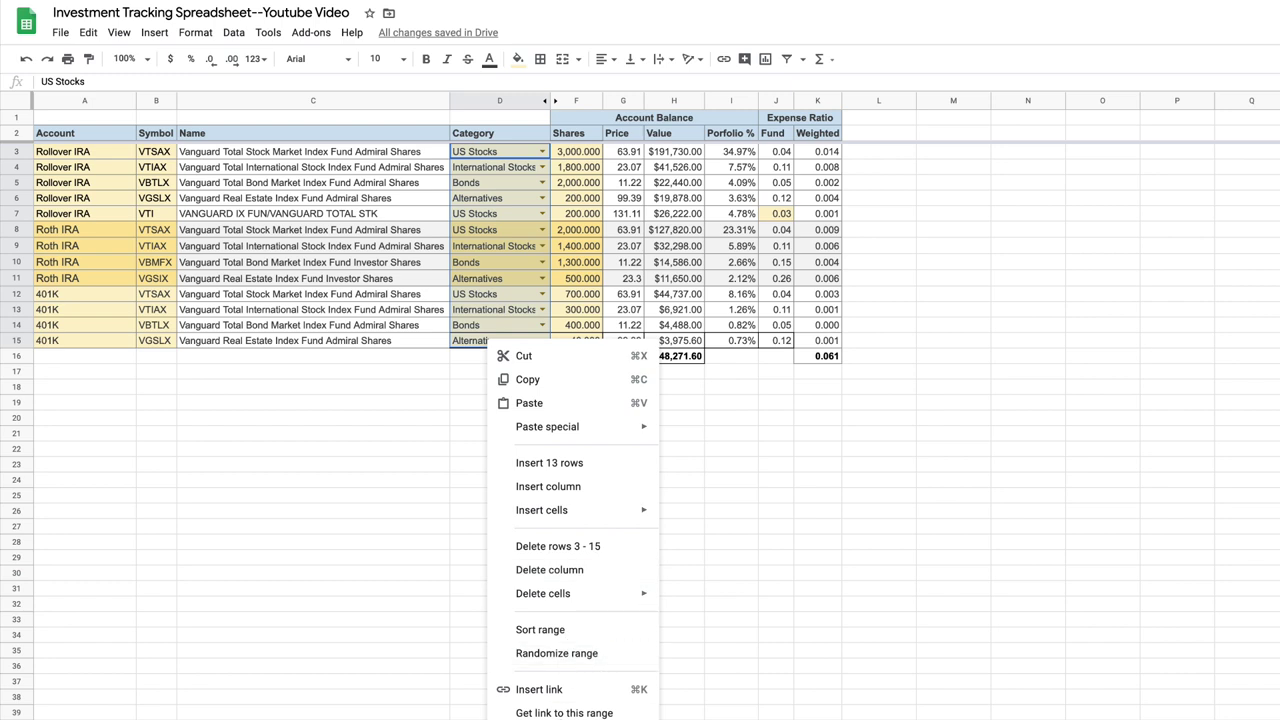
click(1070, 454)
text(,REITs,)
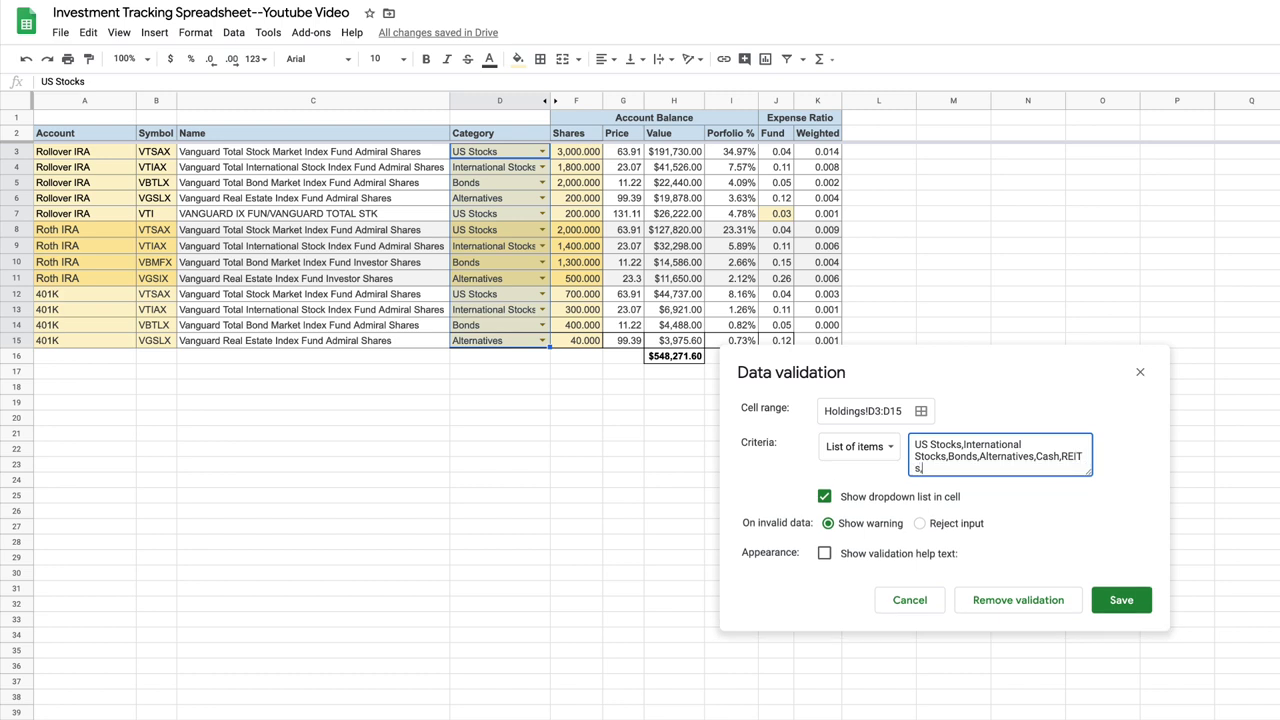
text(Emerging Markets)
click(1122, 600)
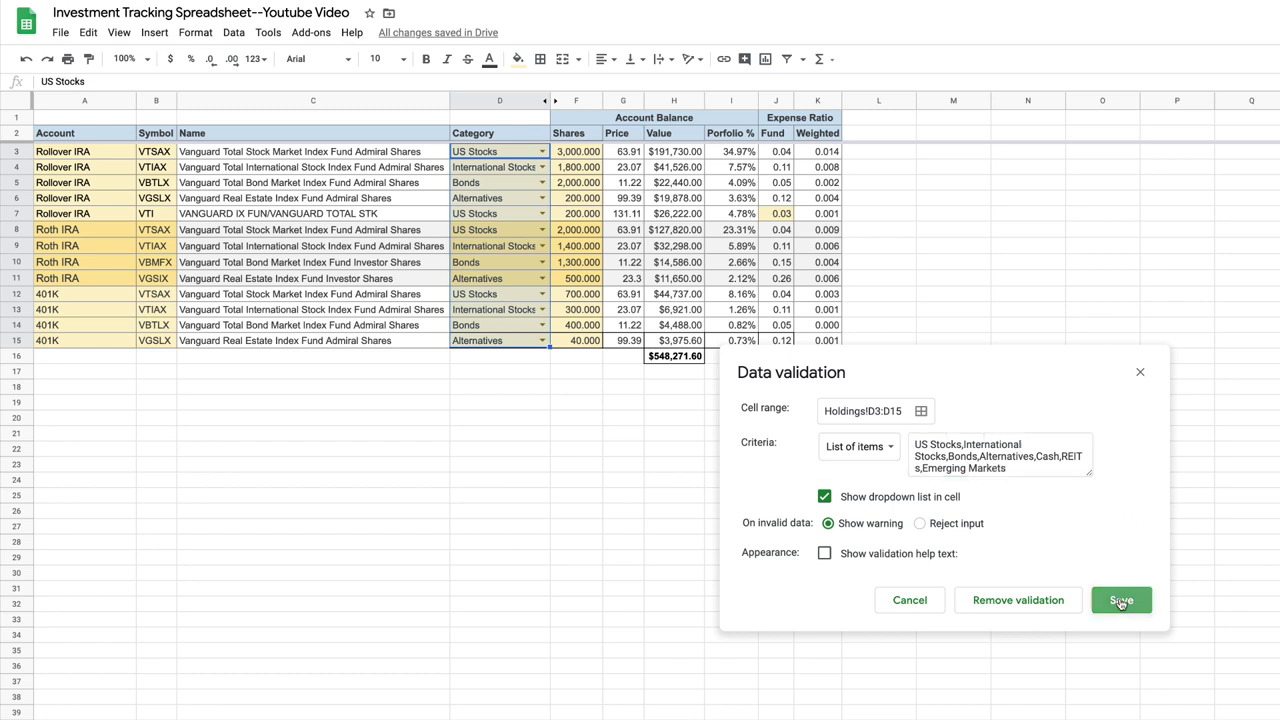
click(542, 151)
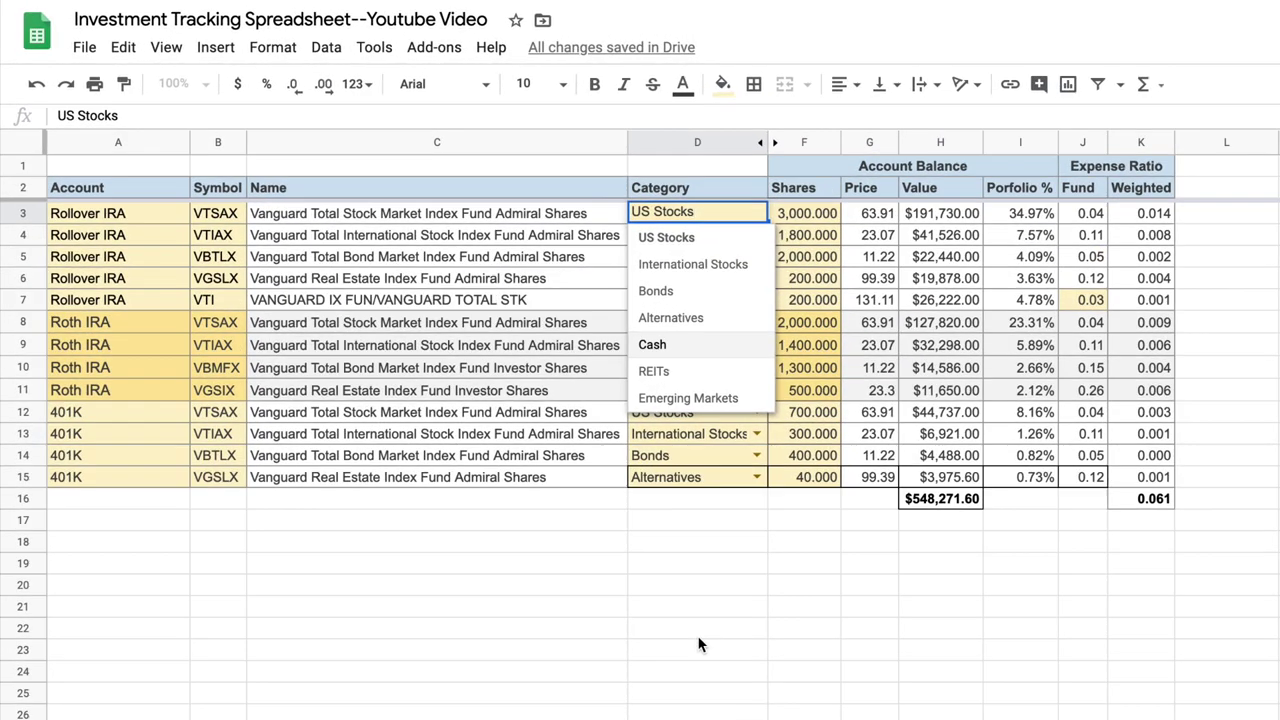
click(501, 460)
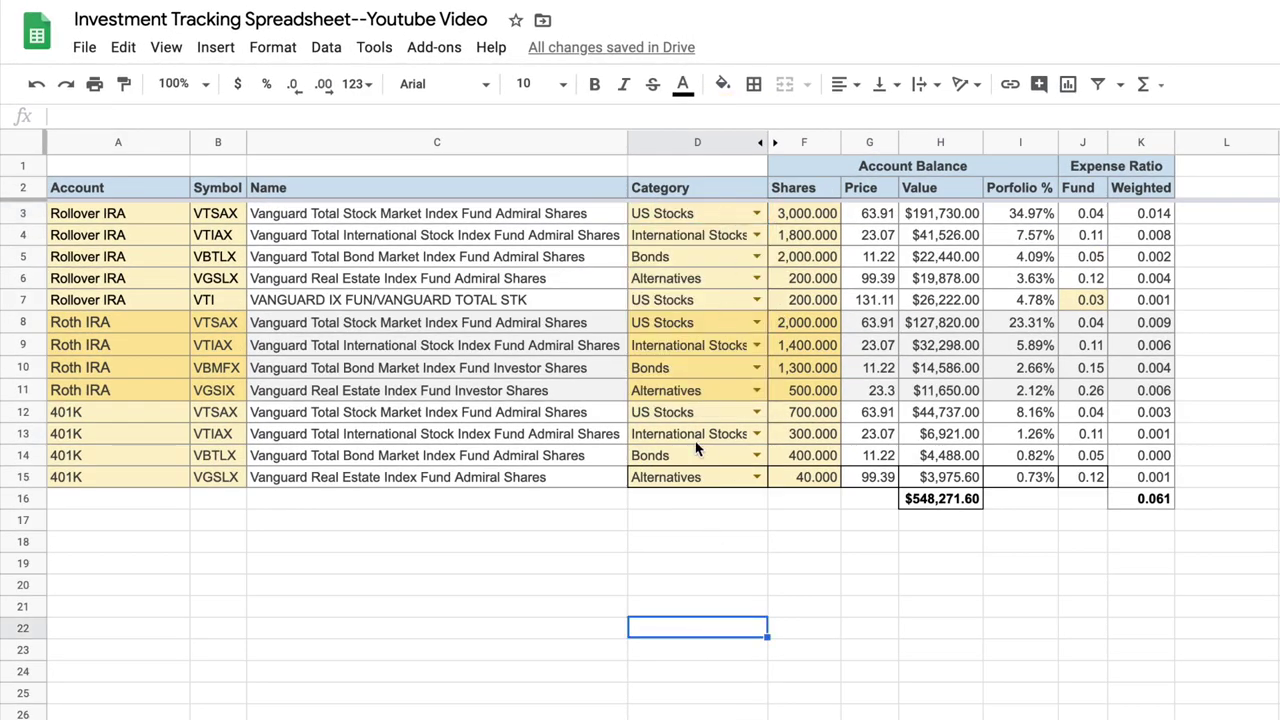
click(795, 218)
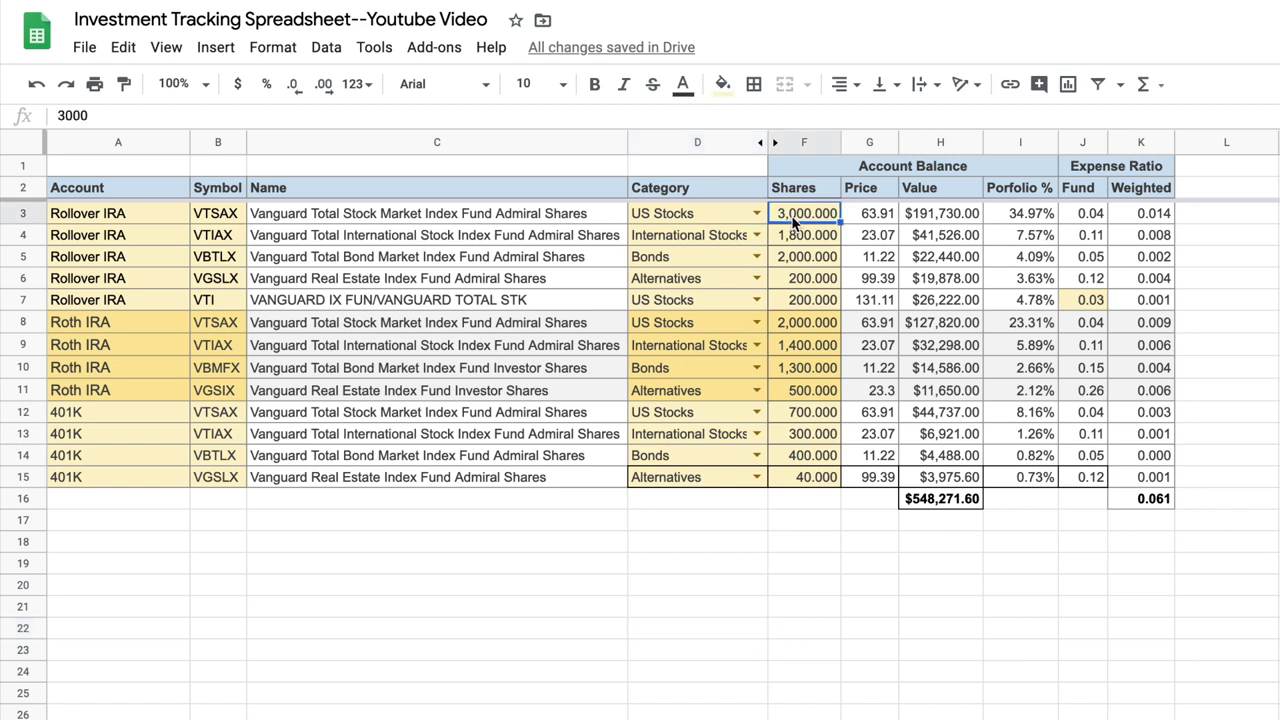
click(868, 218)
double_click(864, 212)
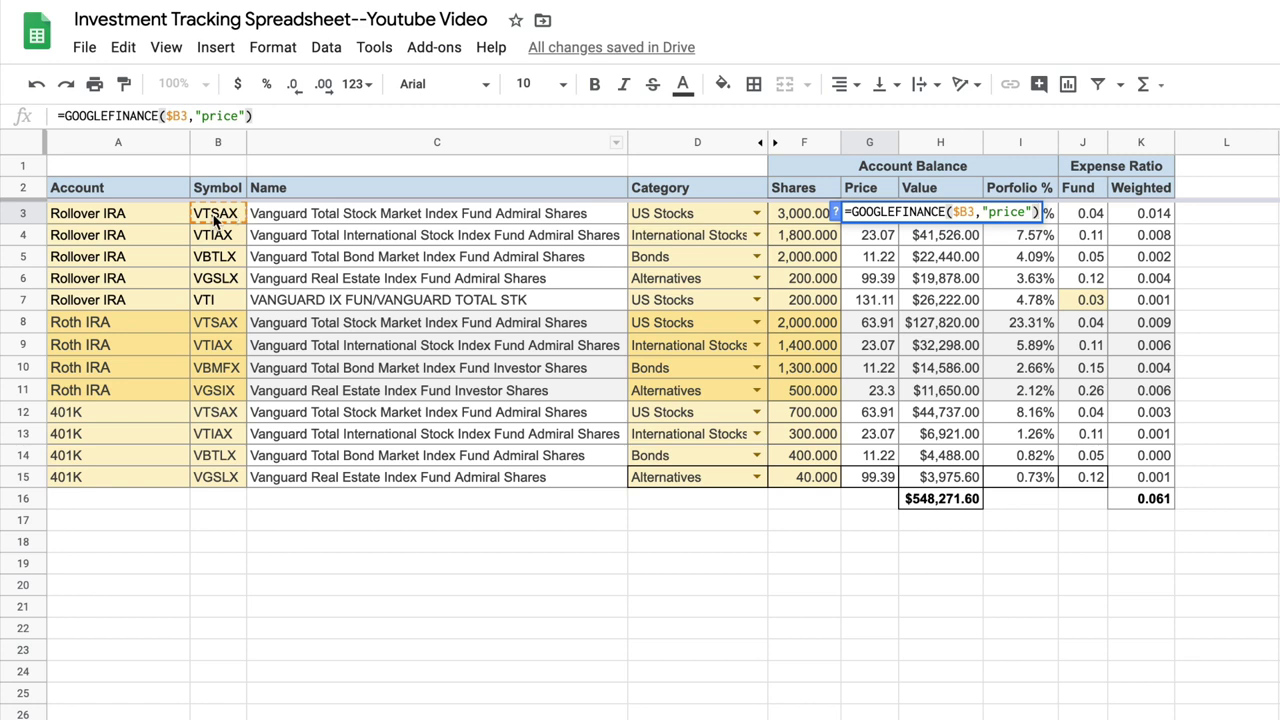
key(Return)
click(940, 215)
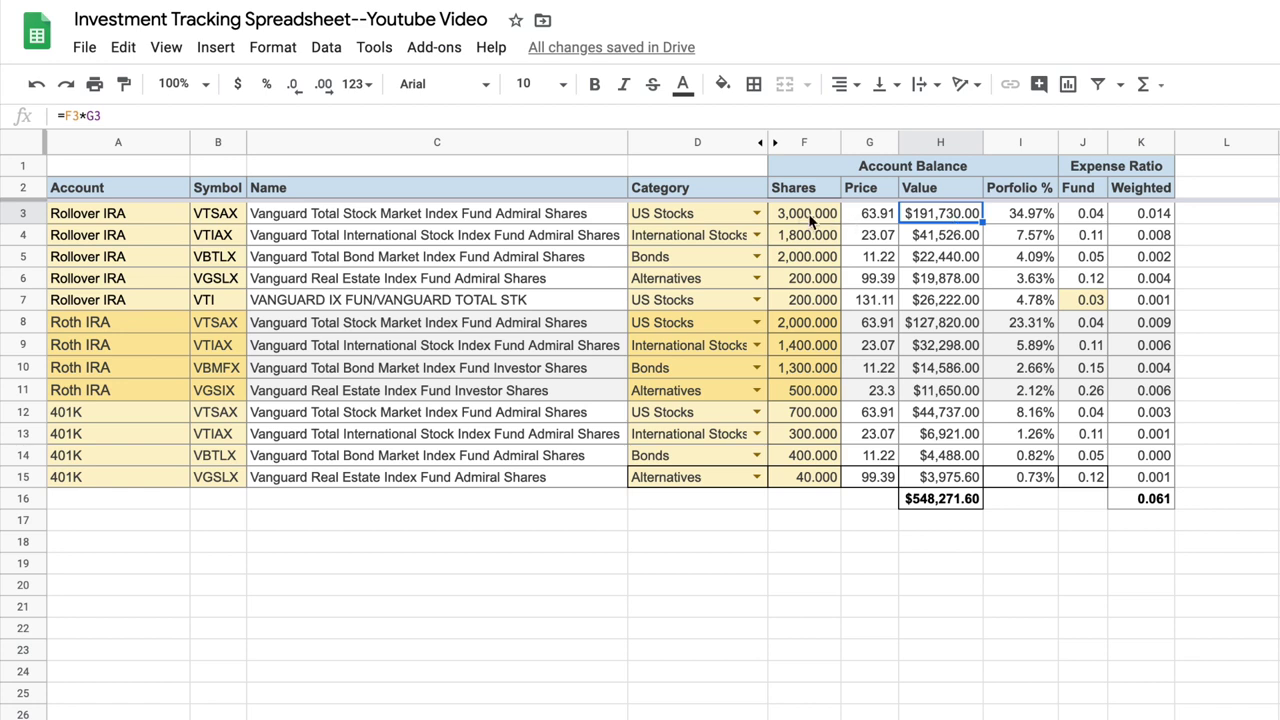
click(1030, 220)
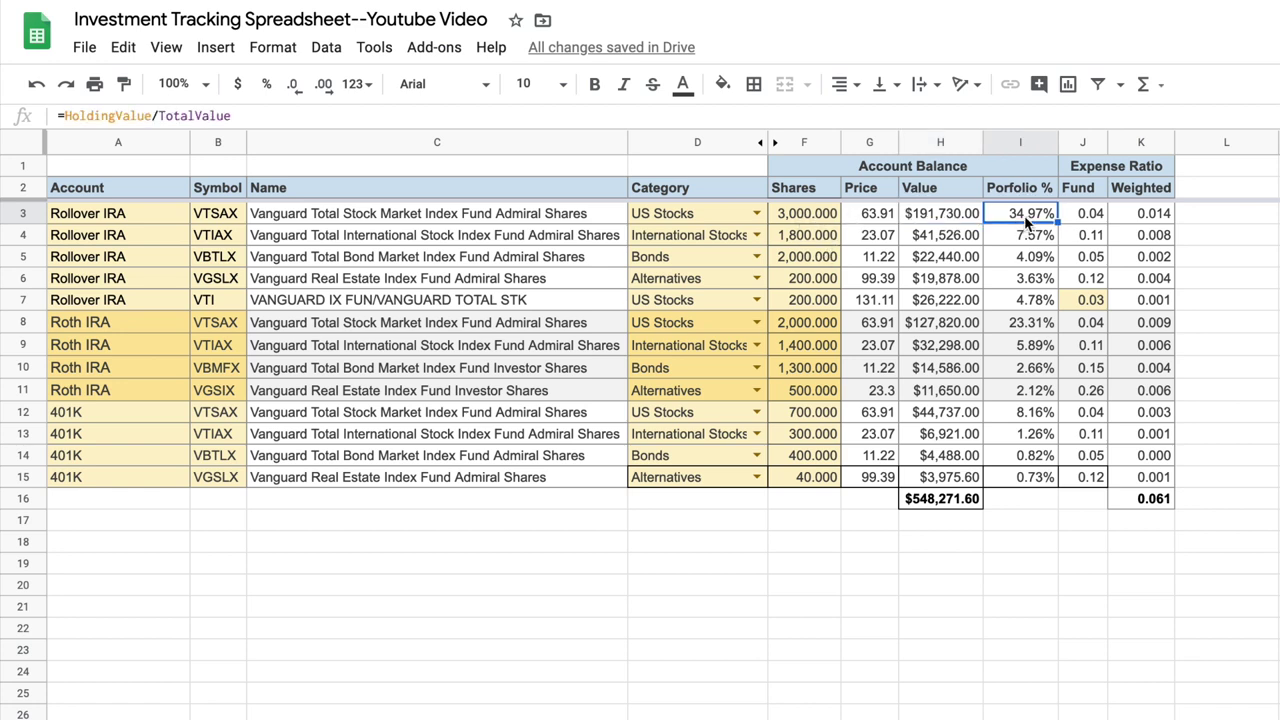
double_click(1045, 213)
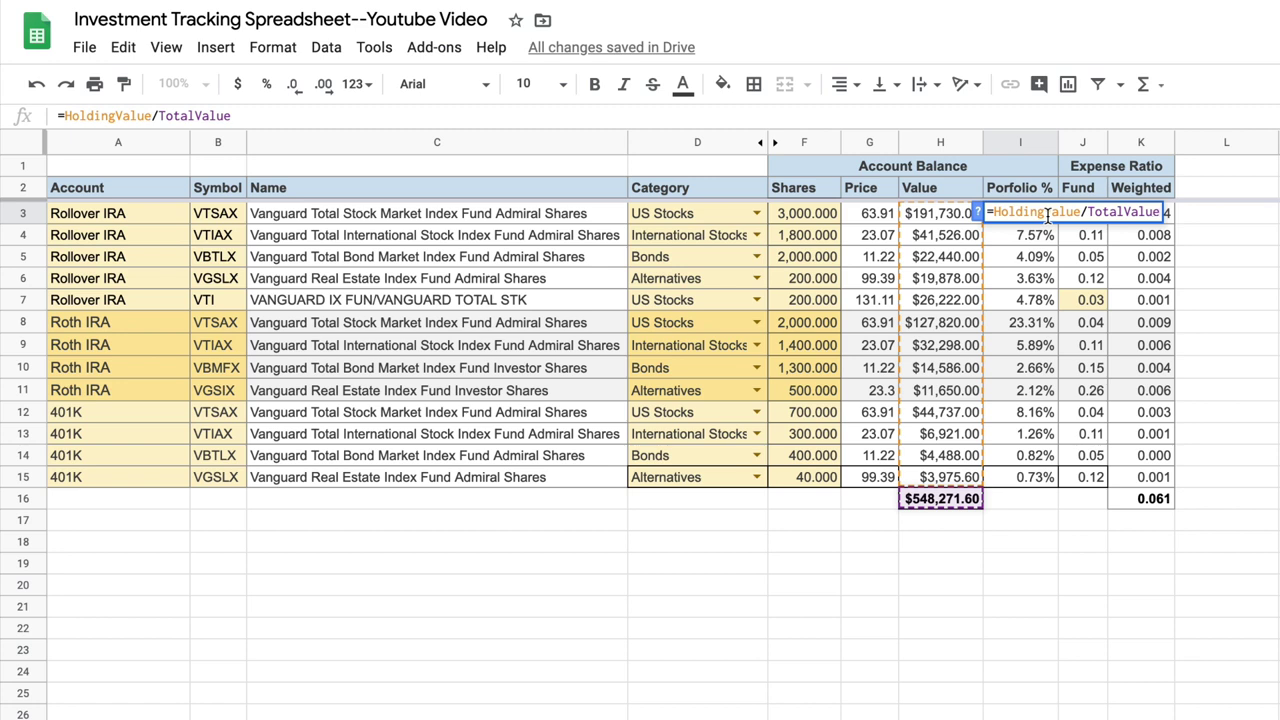
key(Escape)
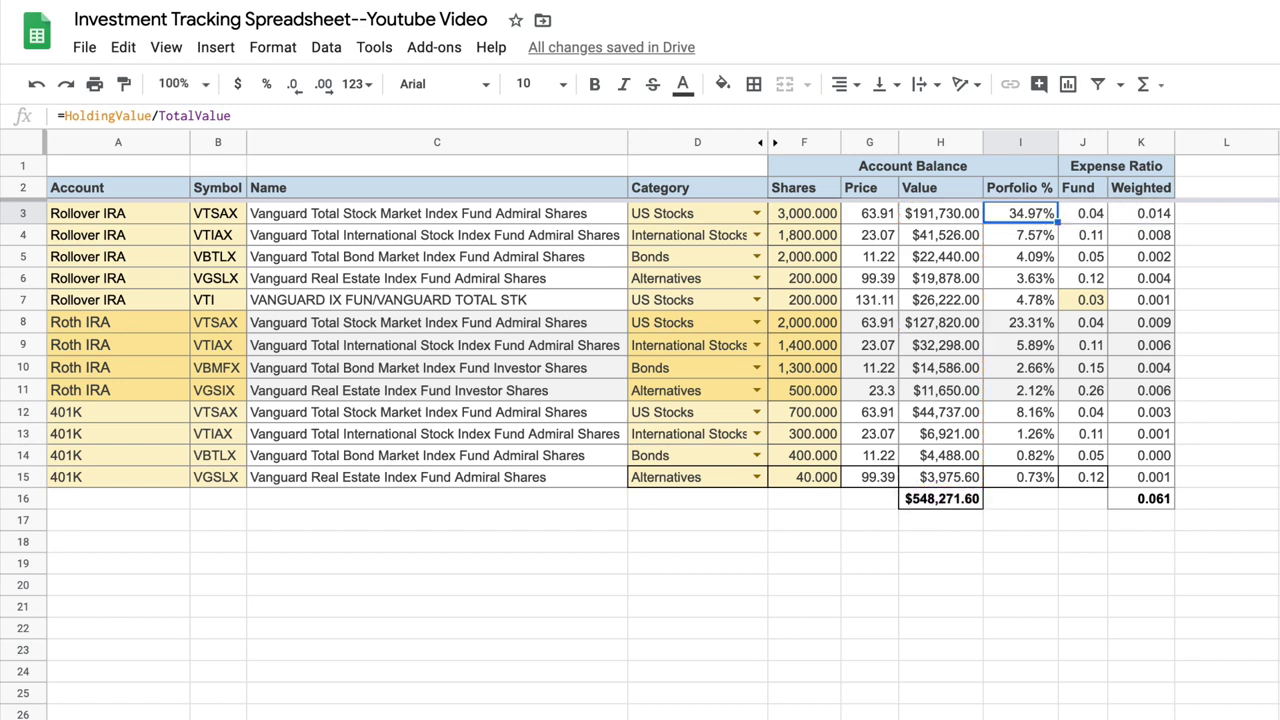
click(1092, 216)
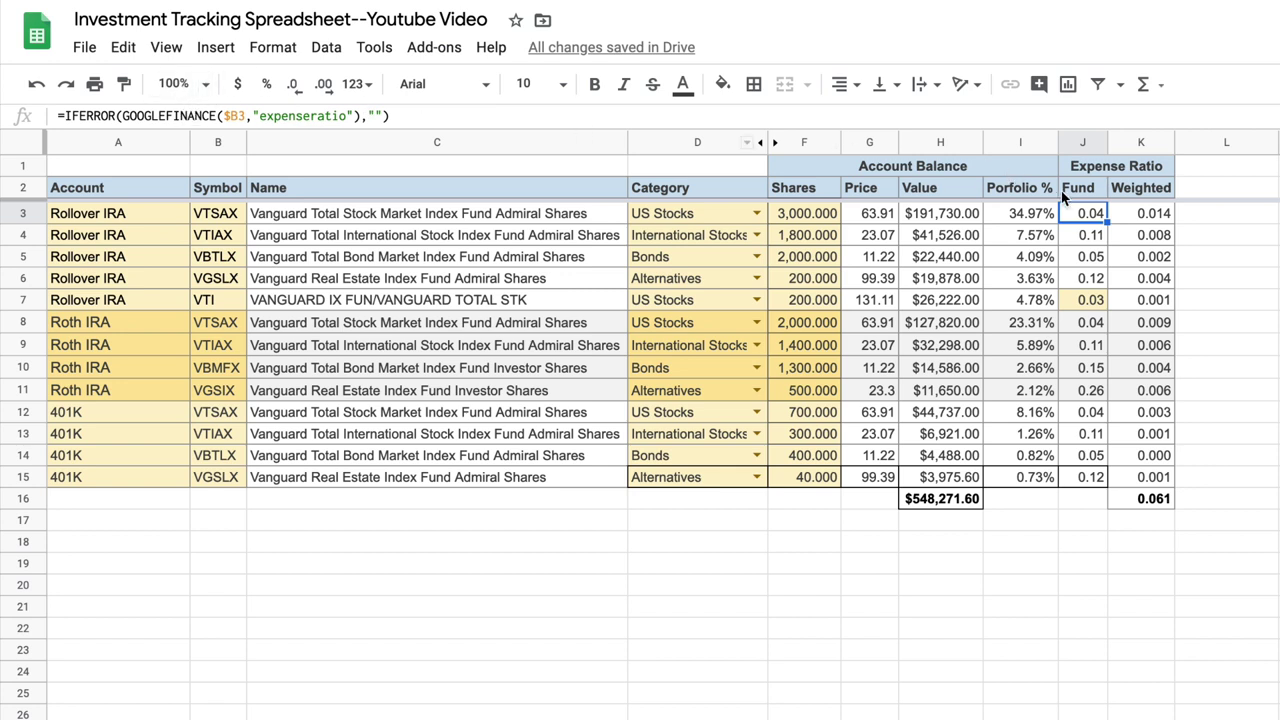
click(1146, 216)
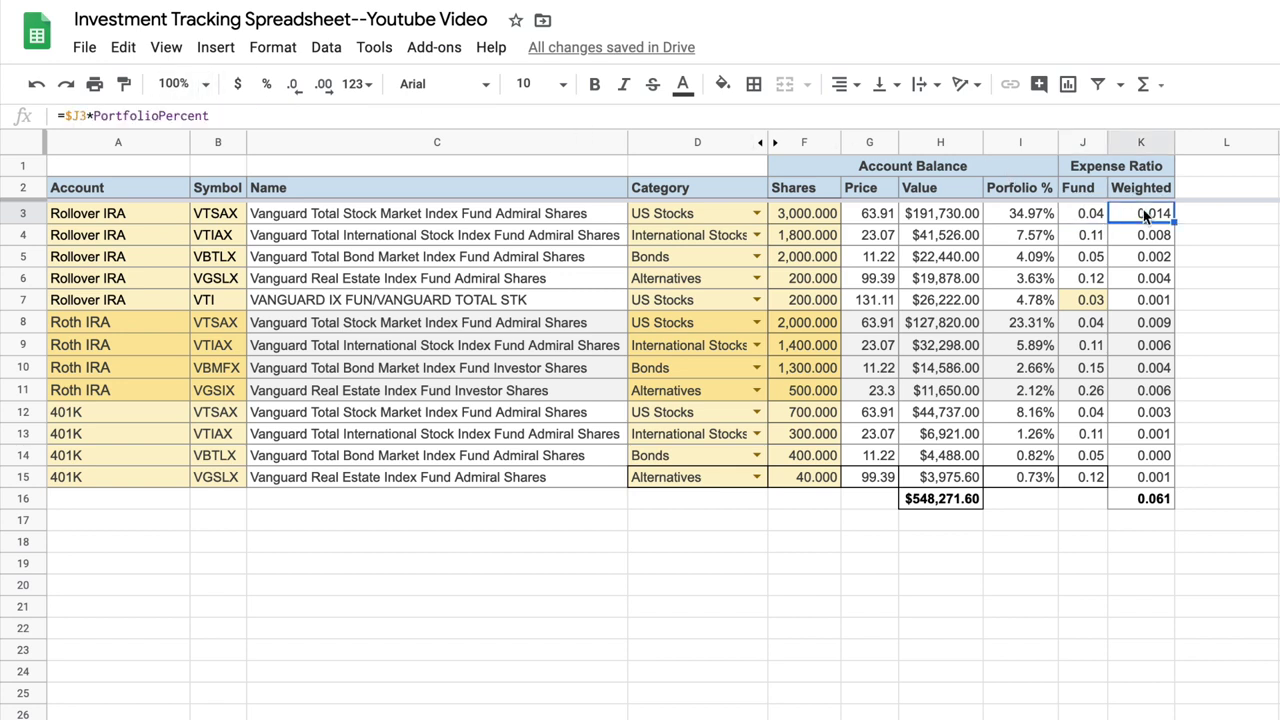
double_click(1146, 216)
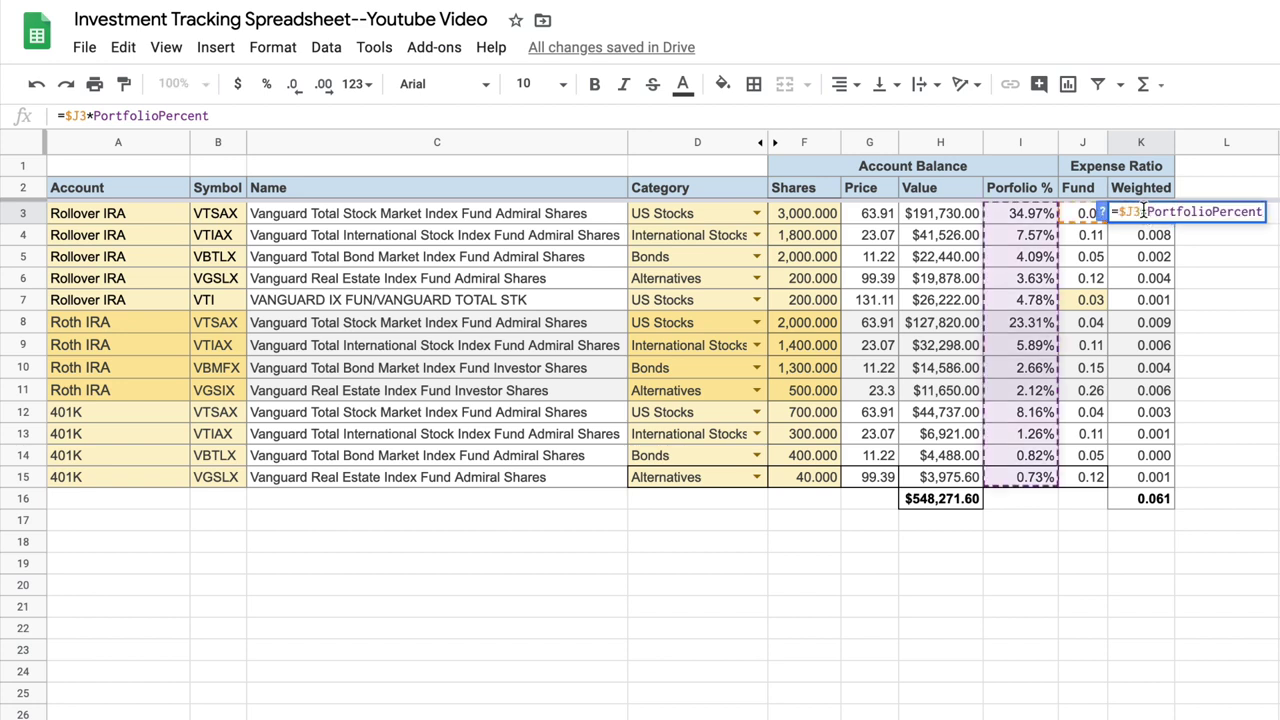
key(Escape)
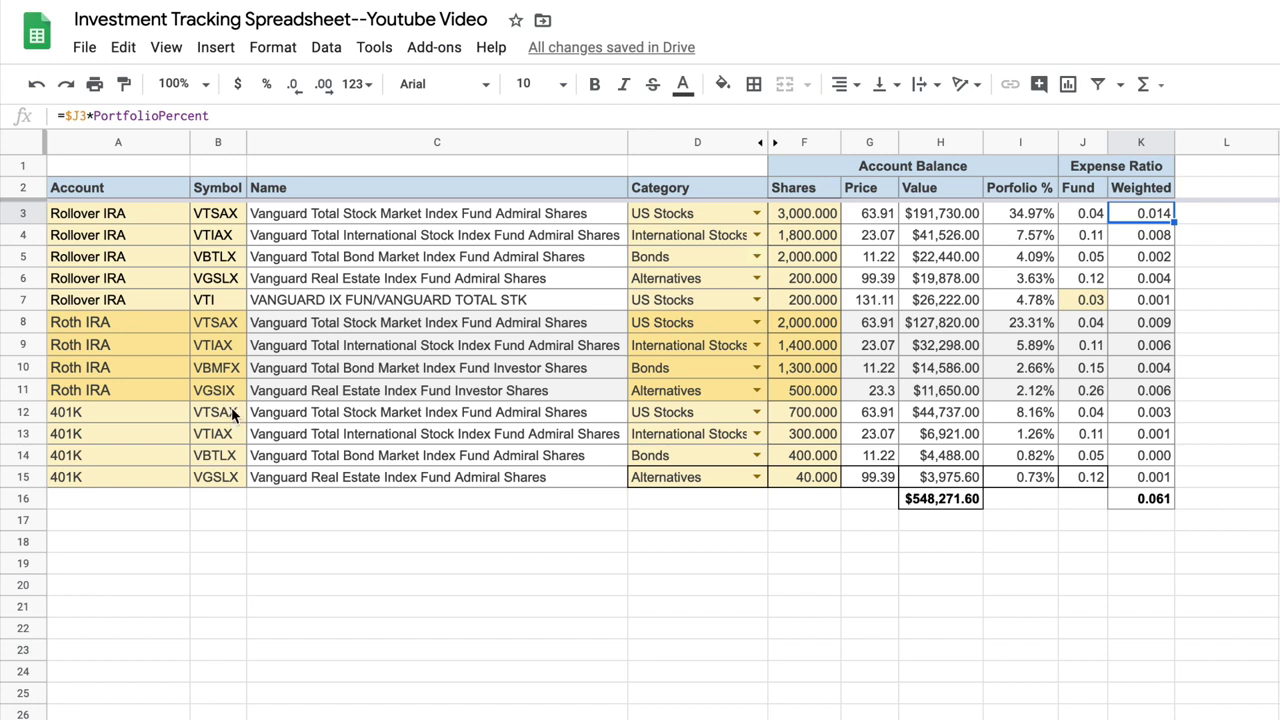
- Insert a row below row 15 with account 403(b) and symbol VEMAX
click(23, 477)
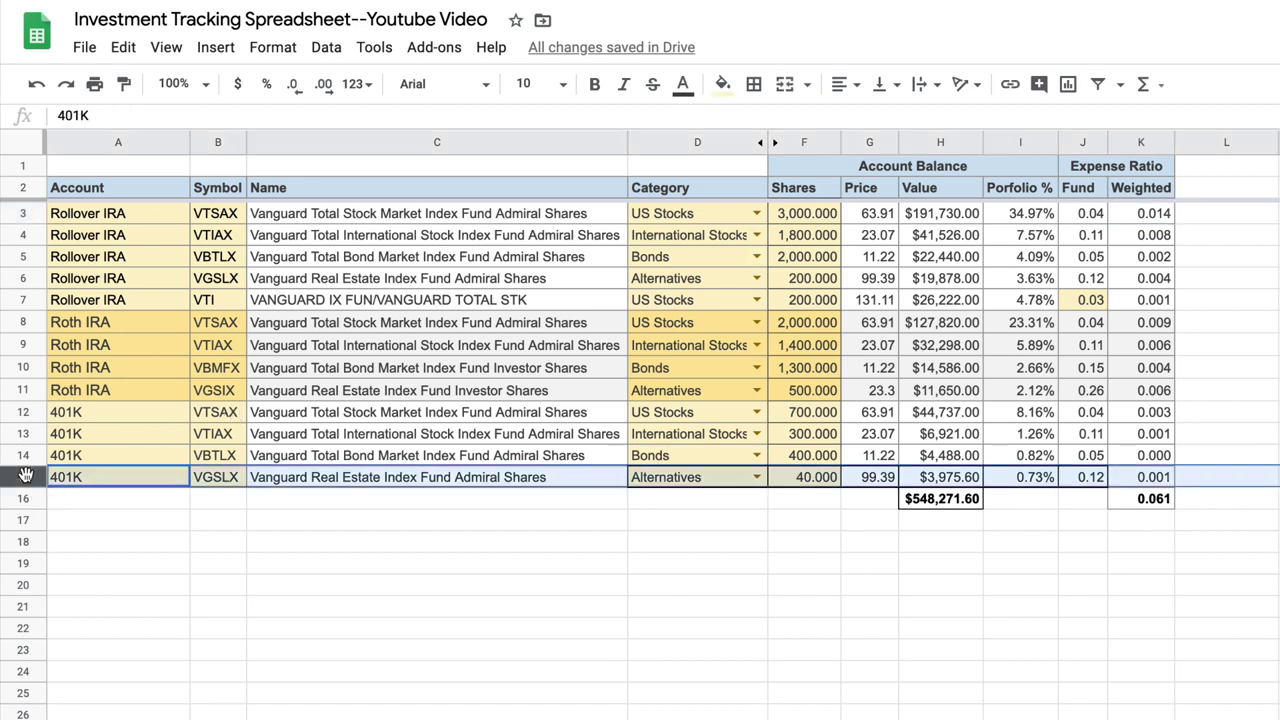
click(212, 48)
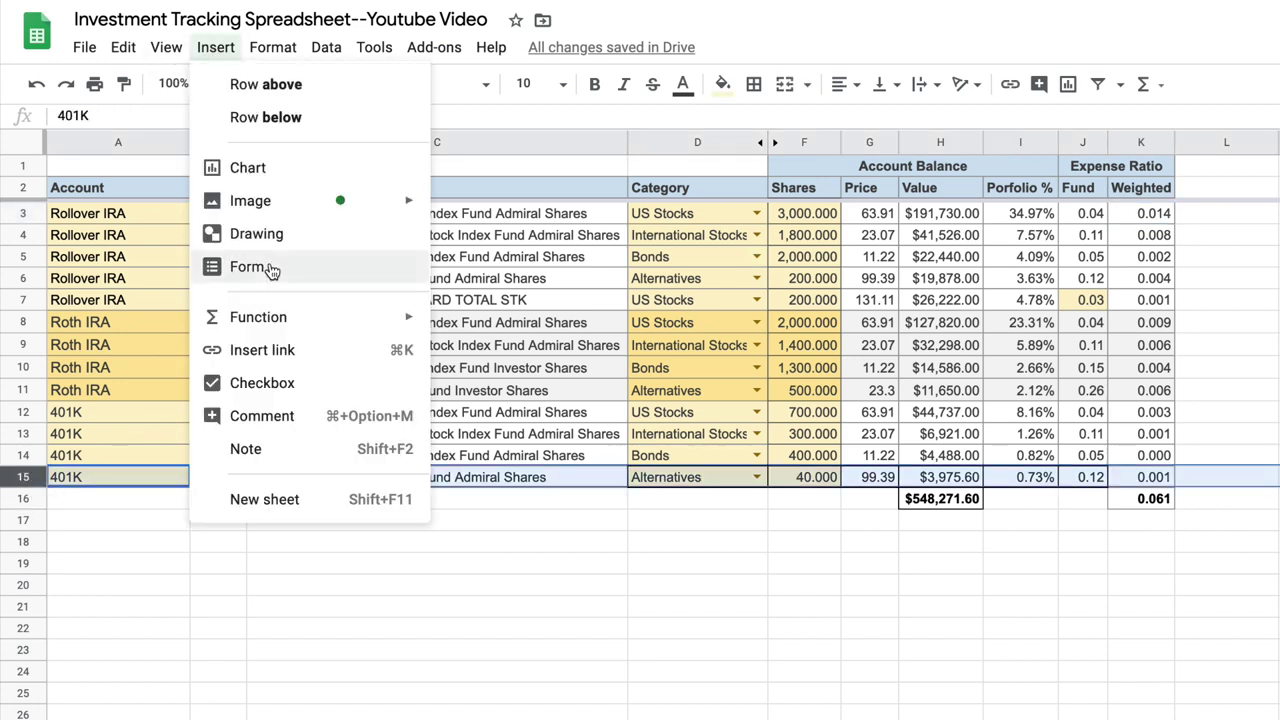
click(258, 110)
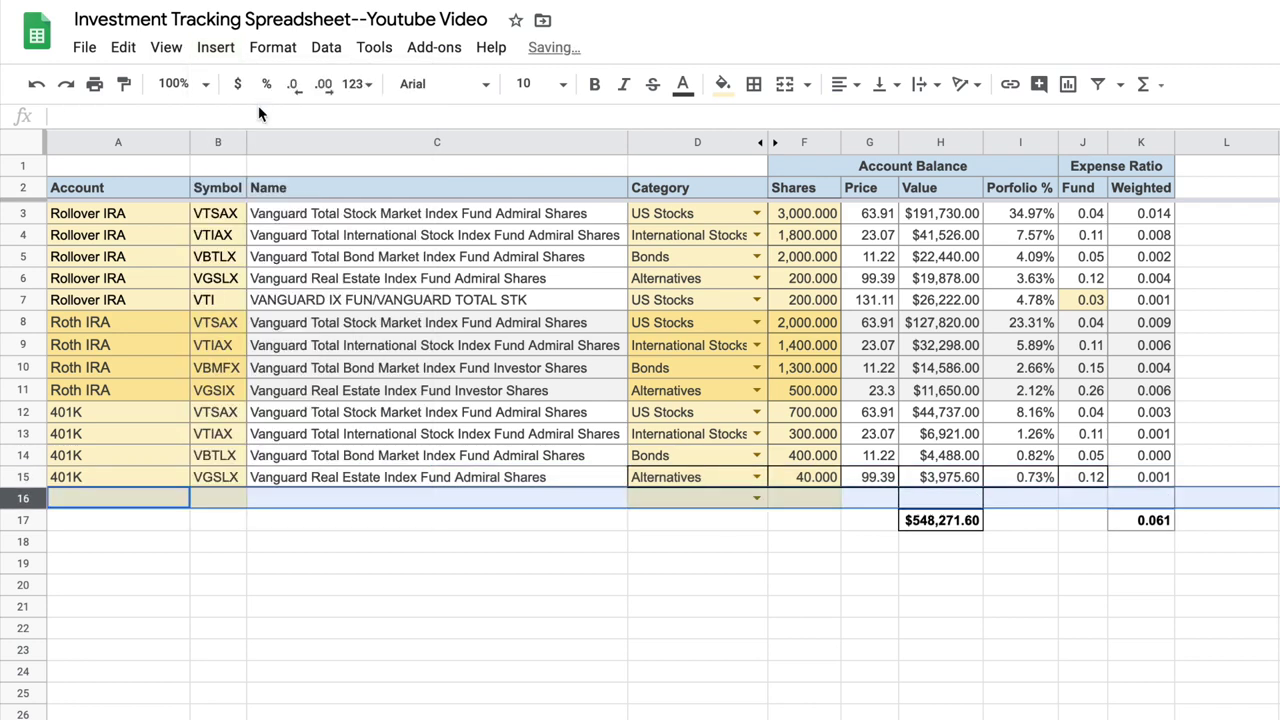
click(85, 507)
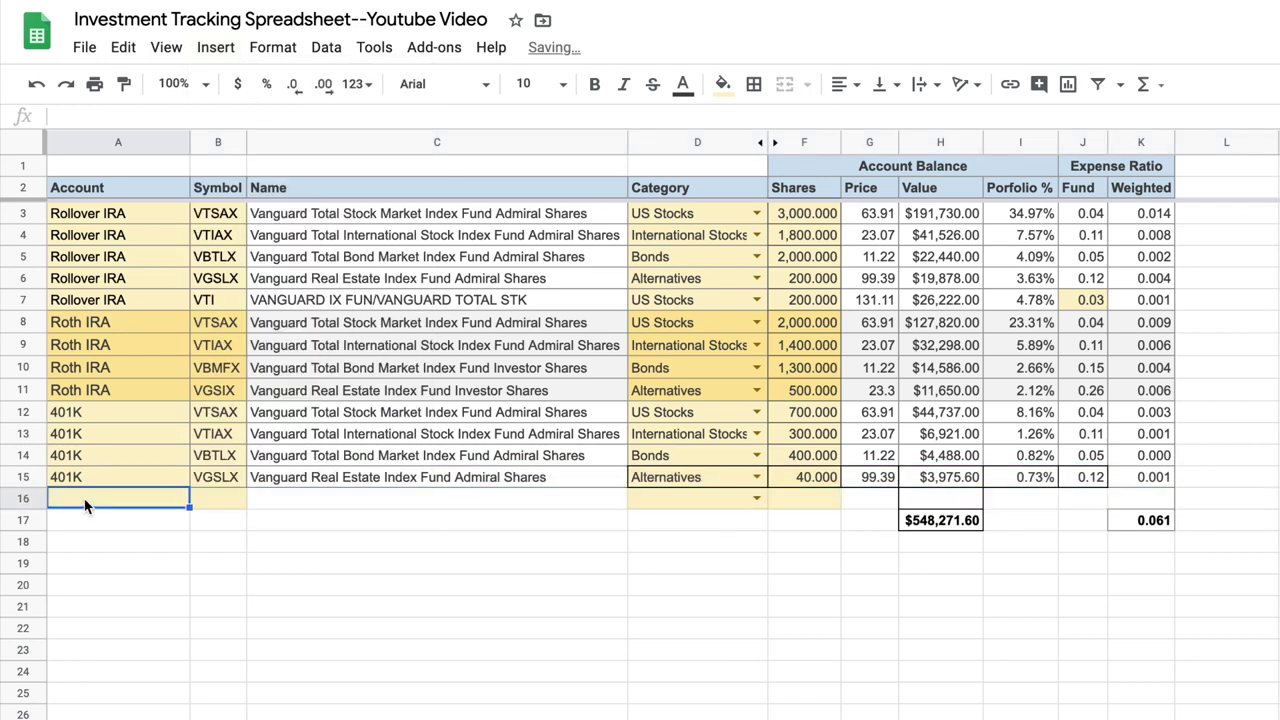
text(40s(b)
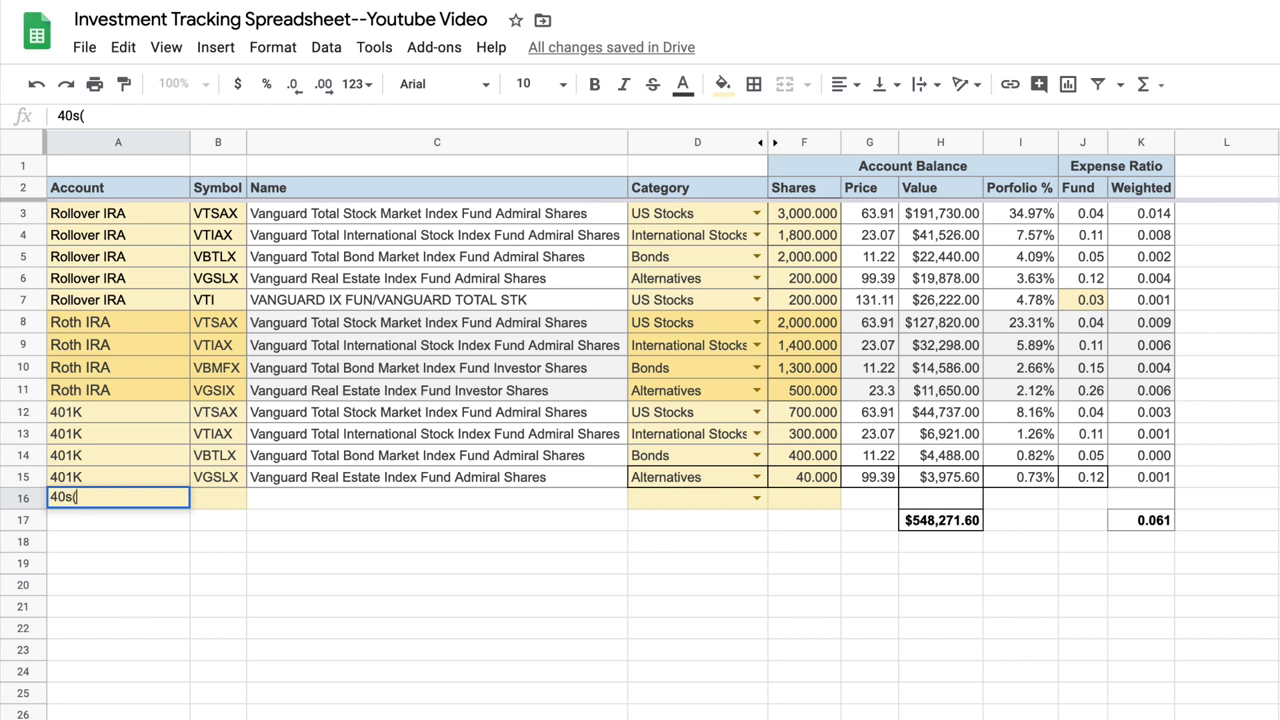
key(BackSpace)
key(BackSpace)
key(BackSpace)
text(3(b))
key(Tab)
text(VEMAX)
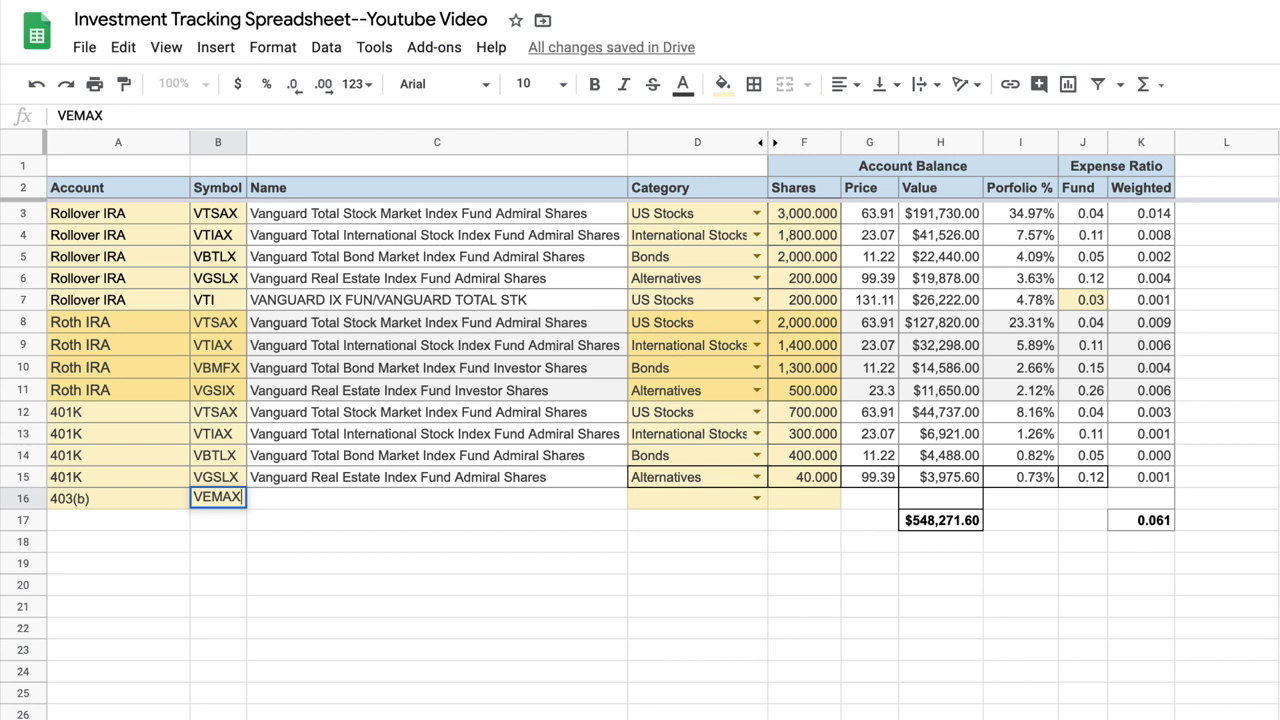
key(Tab)
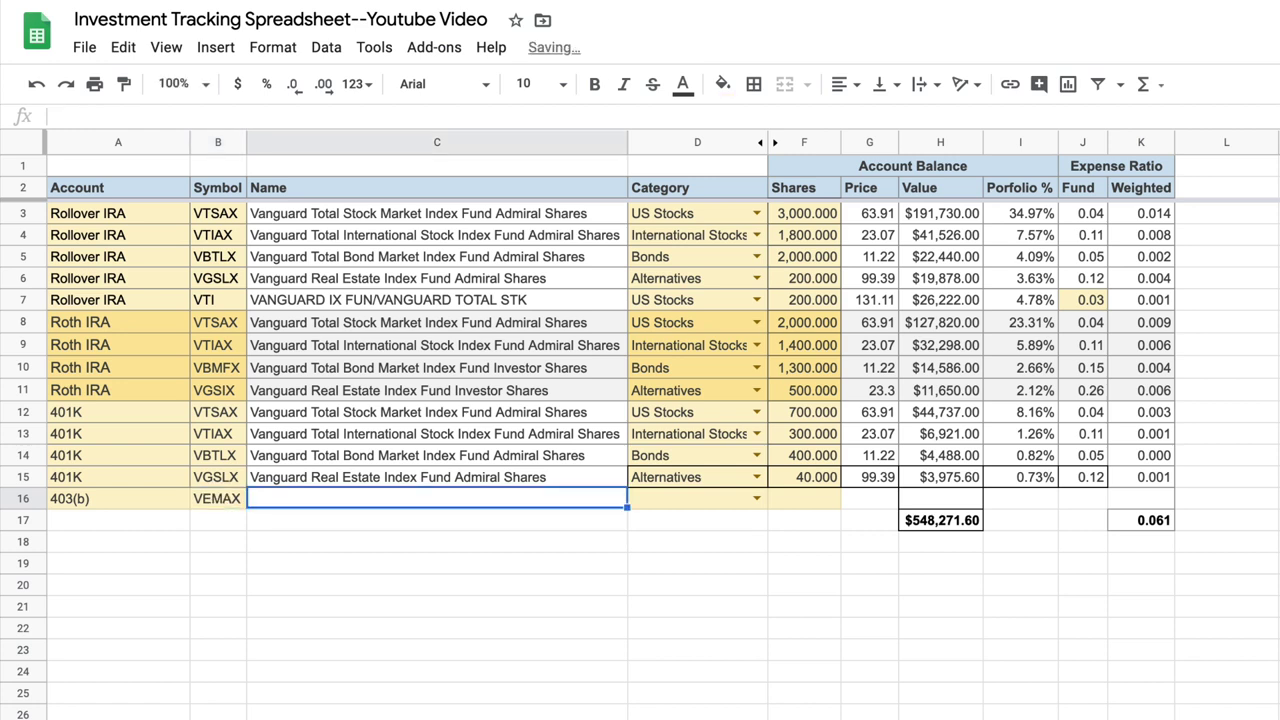
- Copy the fund-name formula from C15 into C16
click(437, 477)
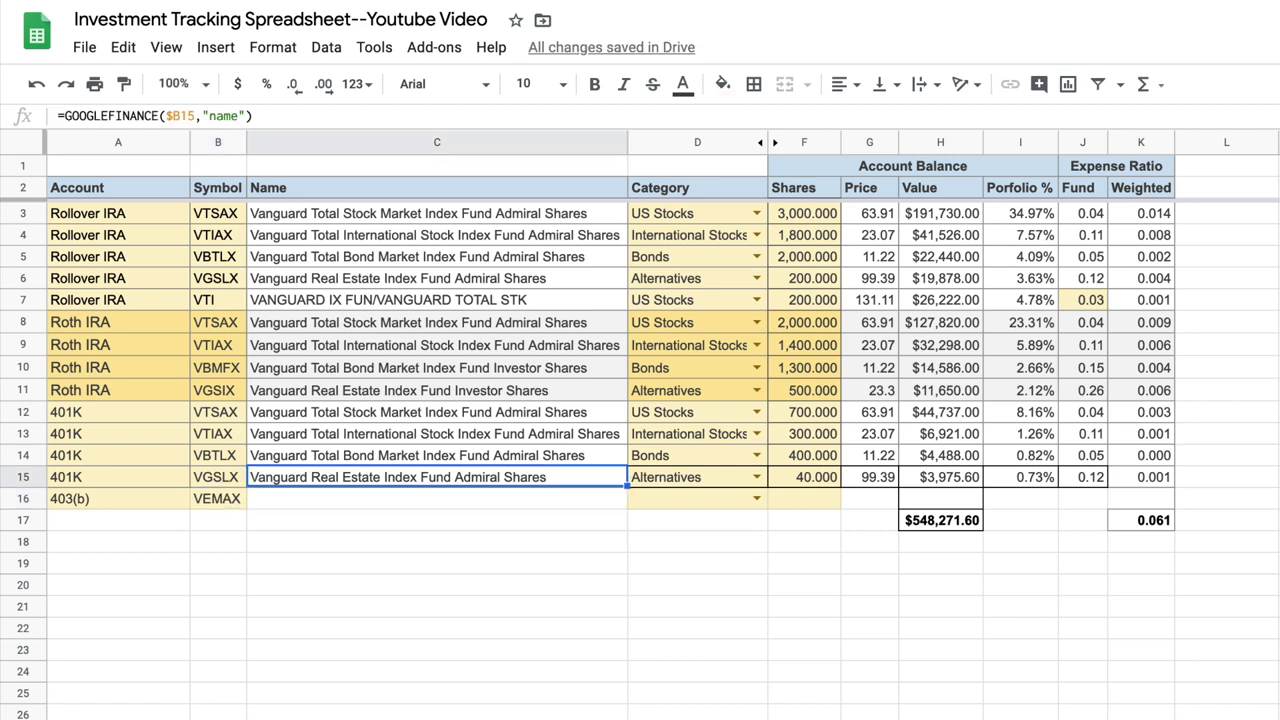
key(ctrl+c)
click(437, 498)
key(ctrl+v)
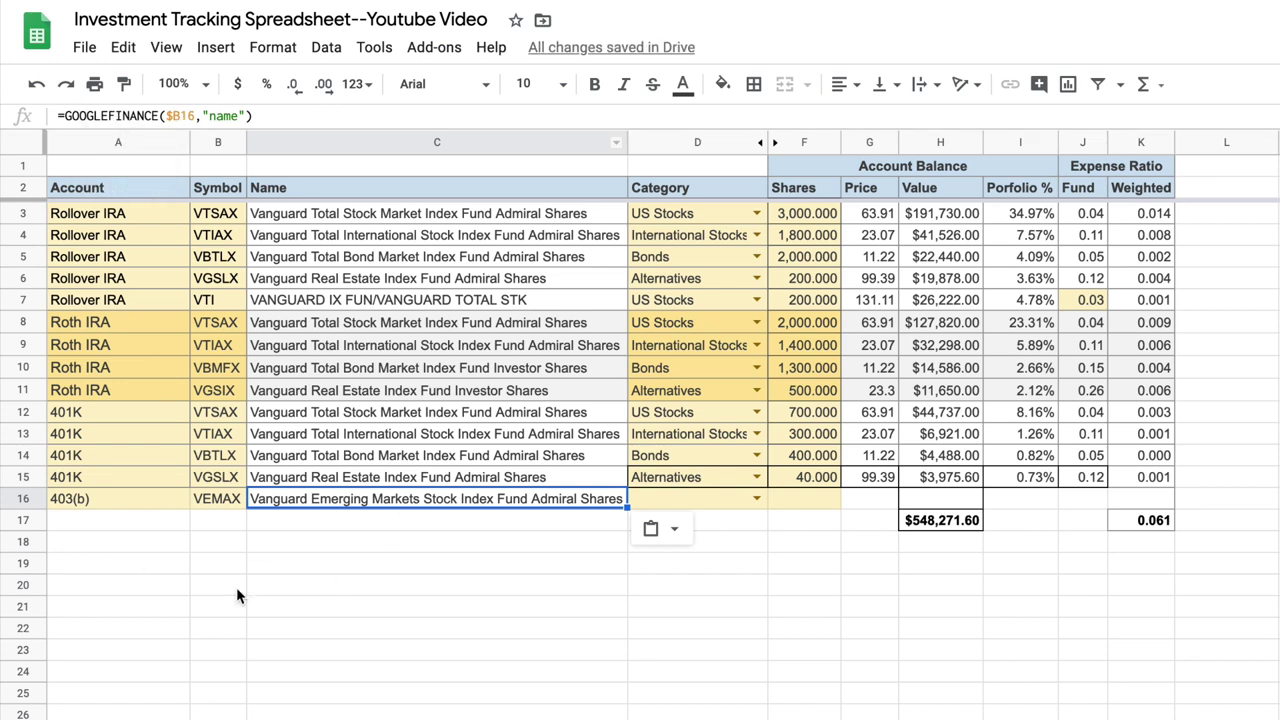
click(221, 507)
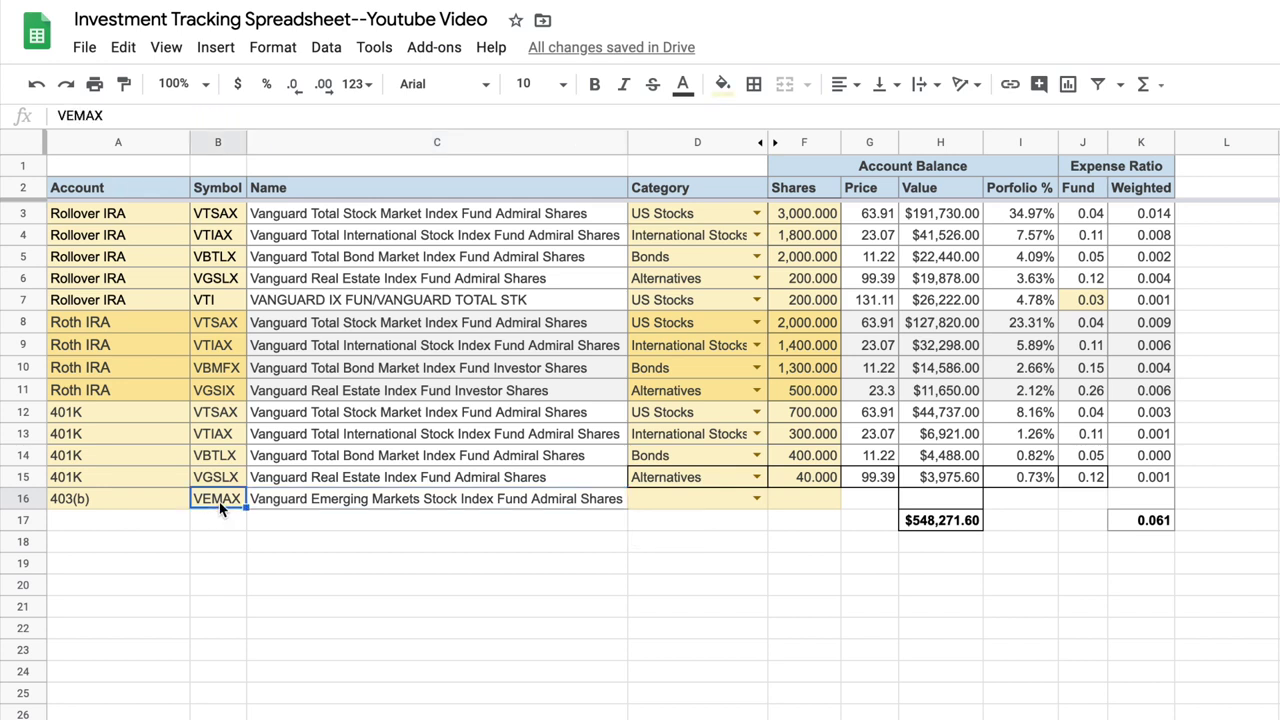
click(288, 507)
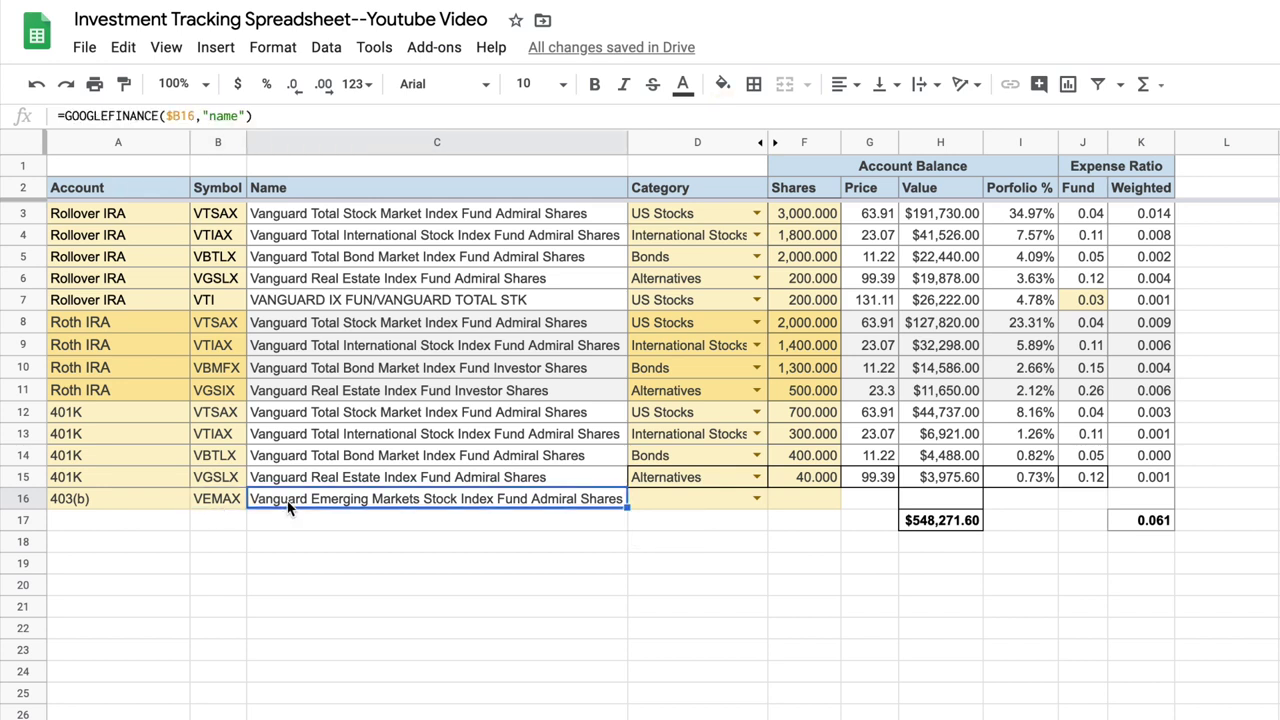
- Set the new holding's category to International Stocks with 1000 shares
click(754, 498)
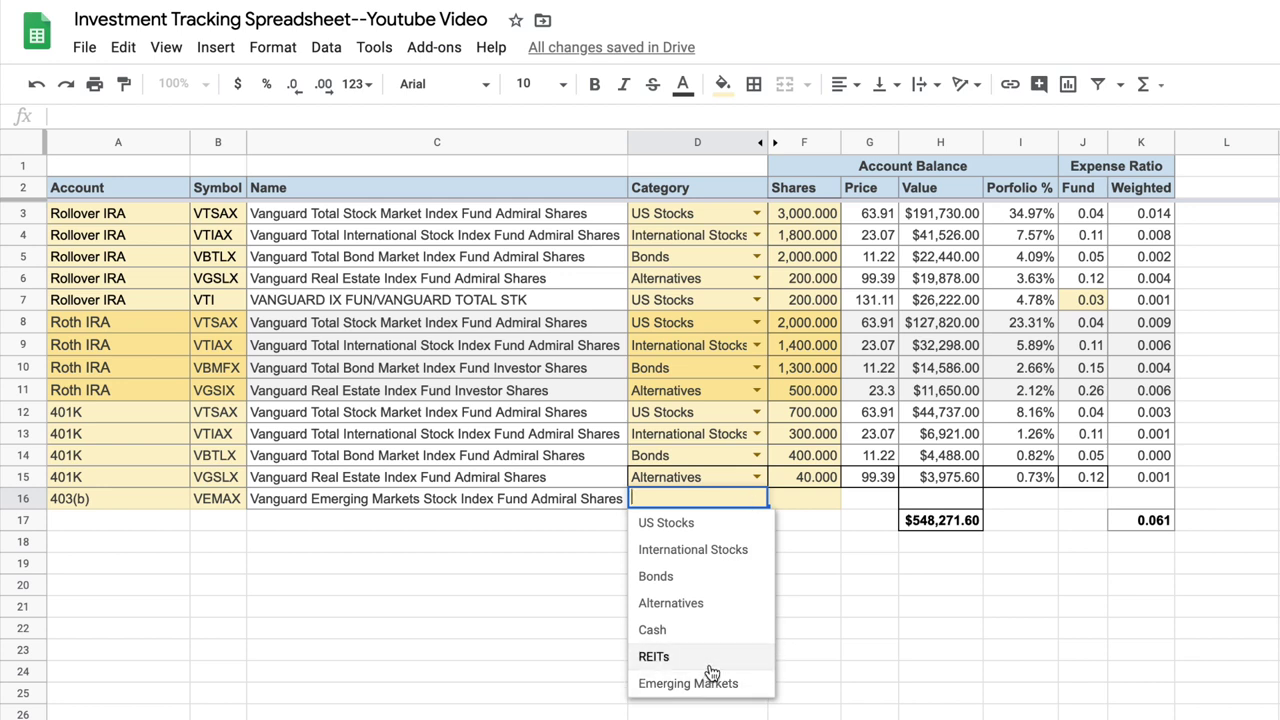
click(697, 552)
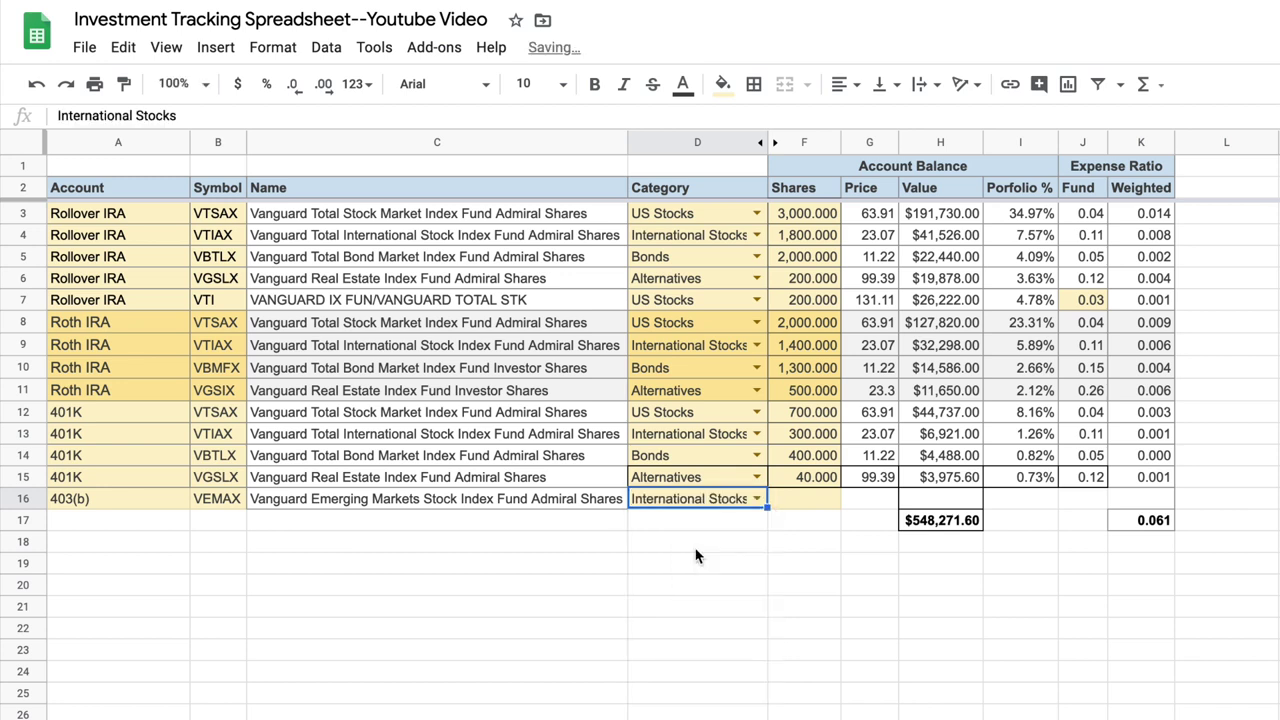
click(806, 507)
text(1000)
key(Tab)
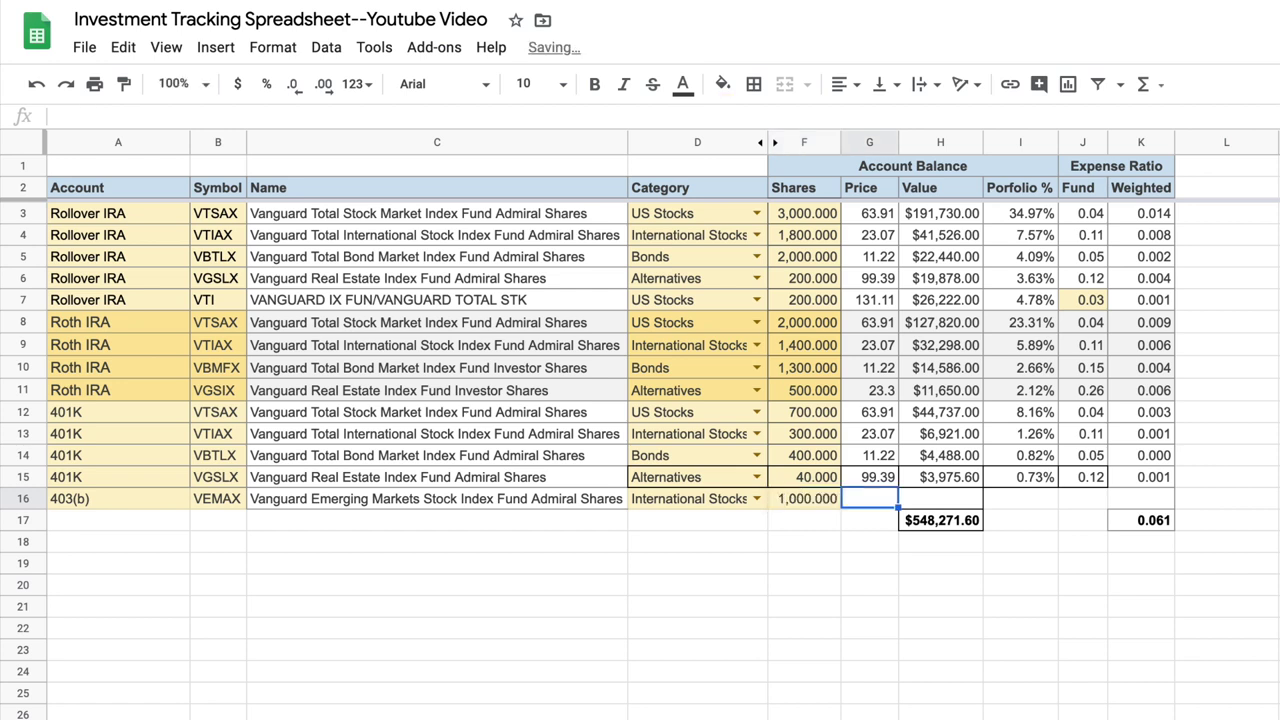
- Copy the price and value formulas from G15 and H15 into row 16
click(881, 481)
key(ctrl+c)
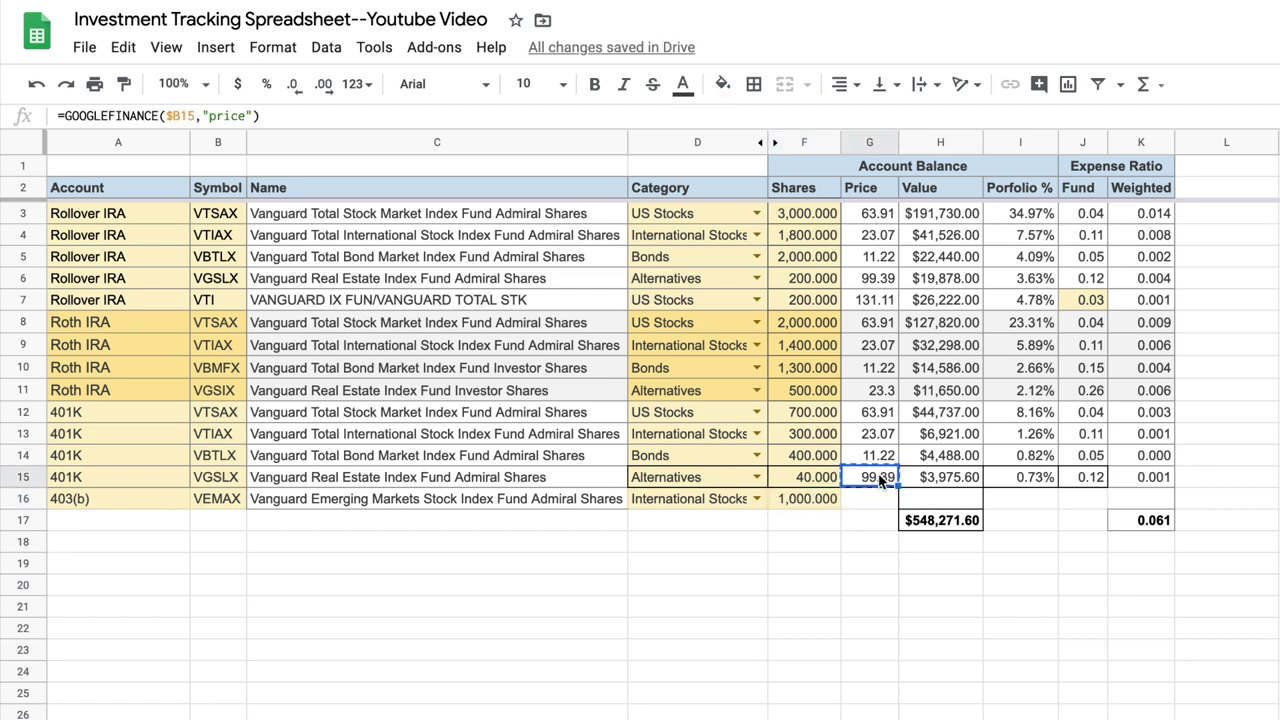
key(Right)
click(869, 498)
key(ctrl+v)
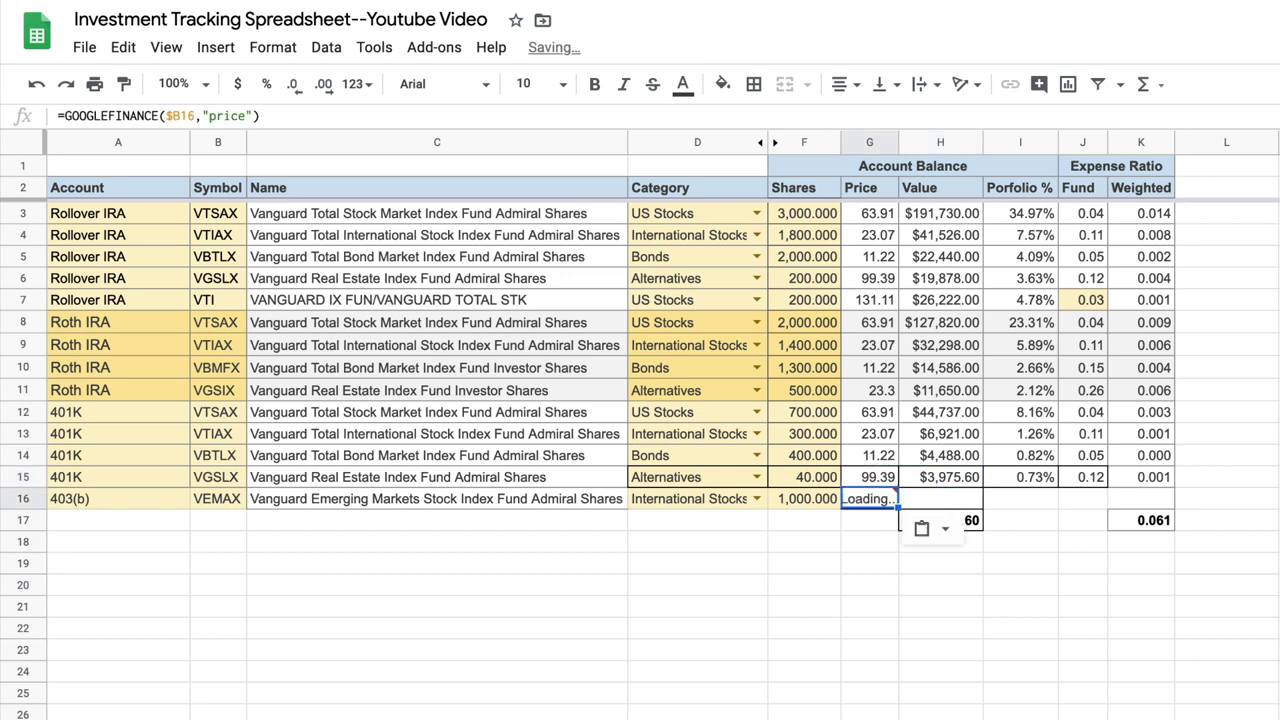
click(930, 482)
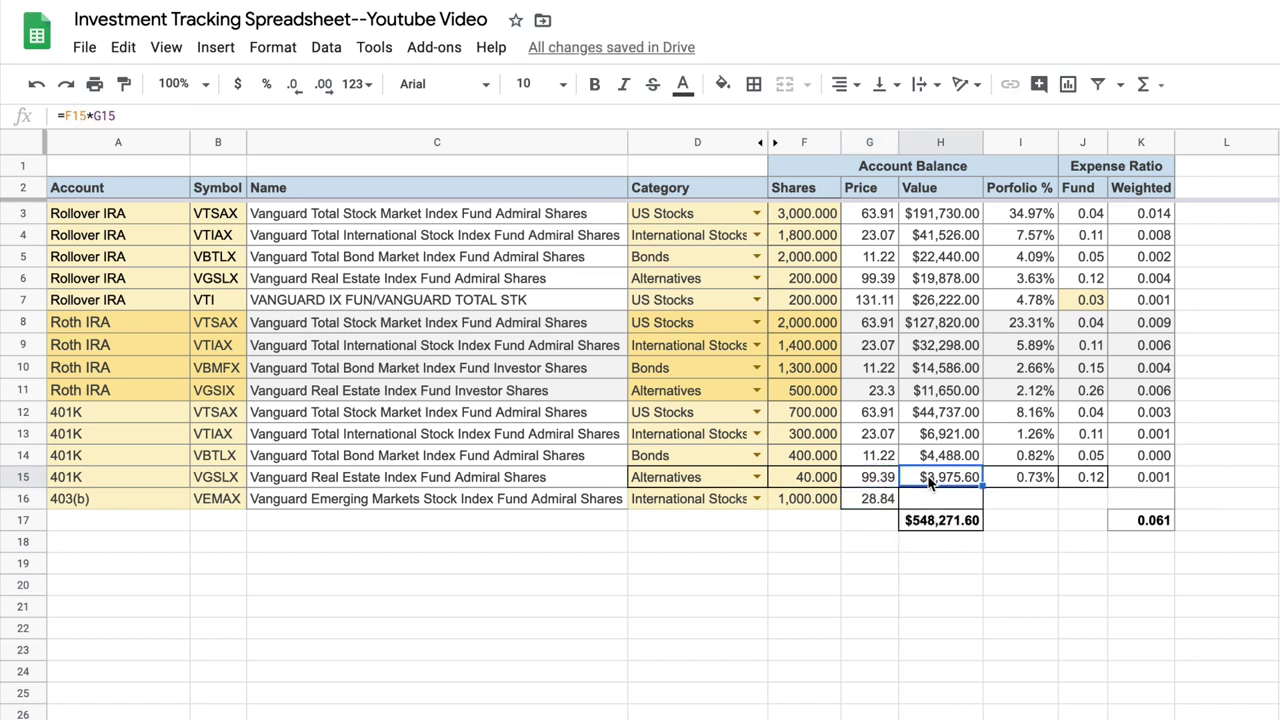
key(ctrl+c)
click(930, 498)
key(ctrl+v)
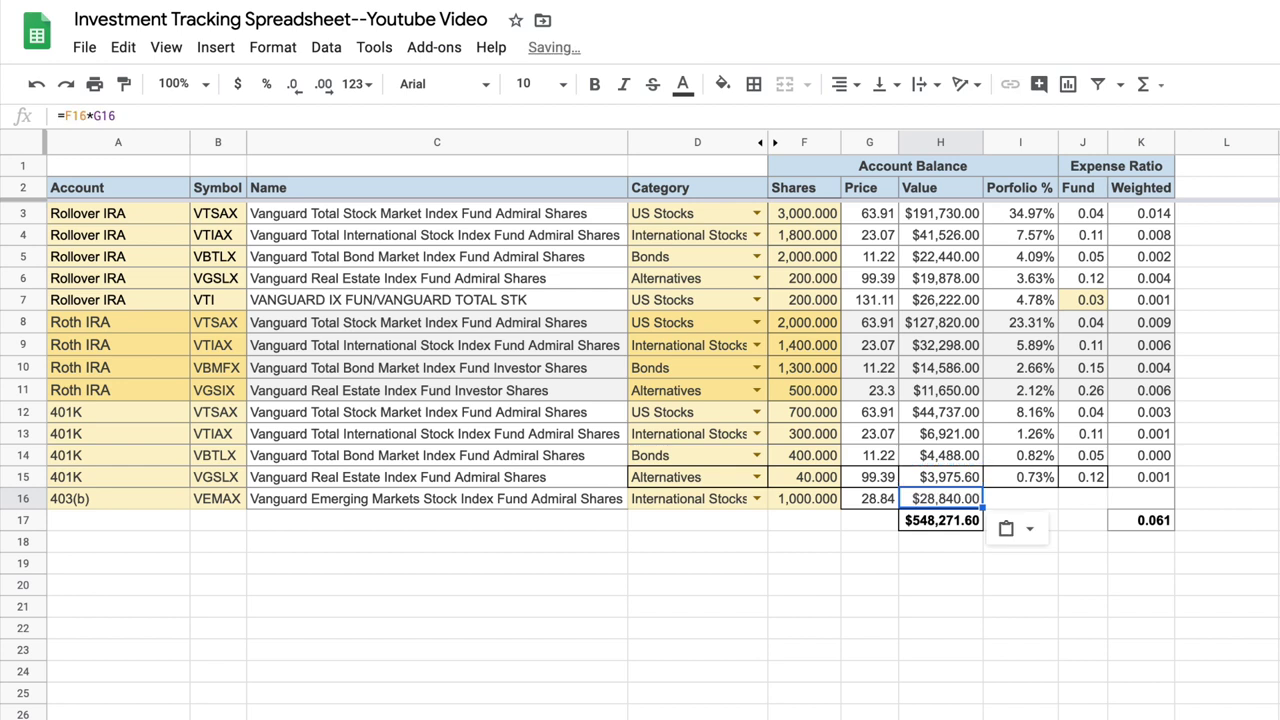
- Copy the Portfolio %, expense ratio and weighted expense formulas from I15:K15 into row 16
click(1012, 480)
key(ctrl+c)
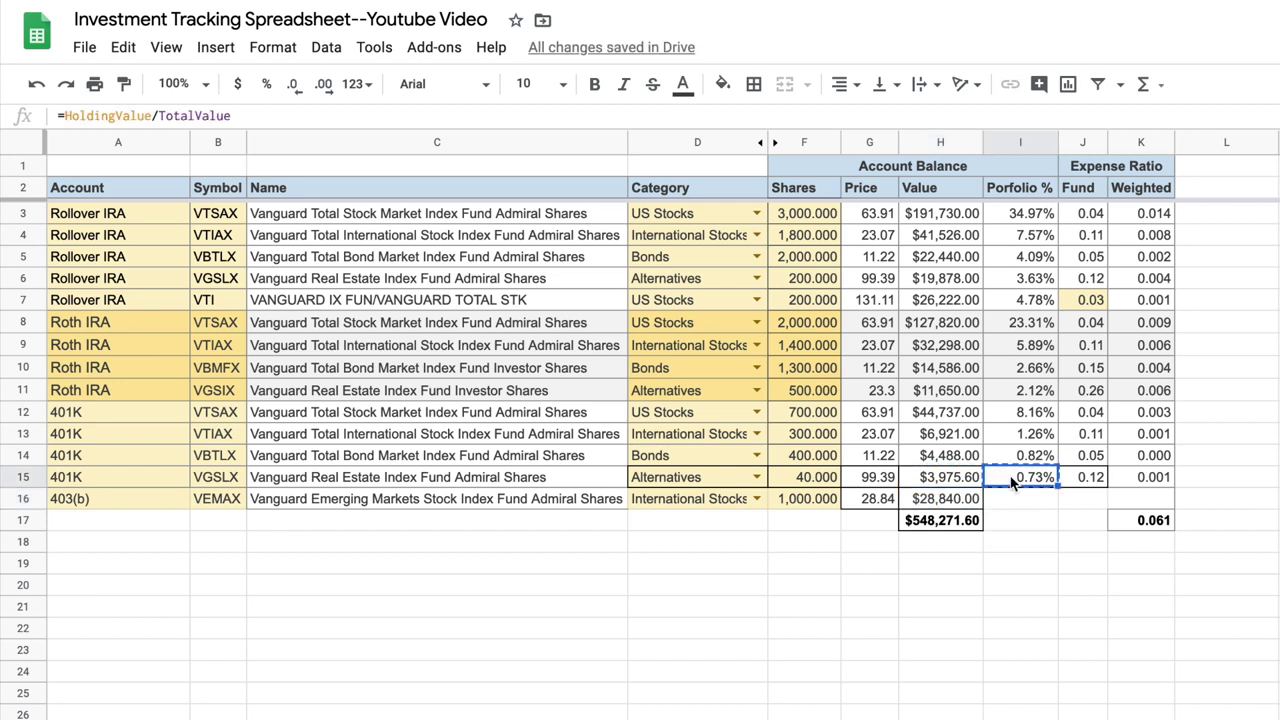
key(Down)
key(ctrl+v)
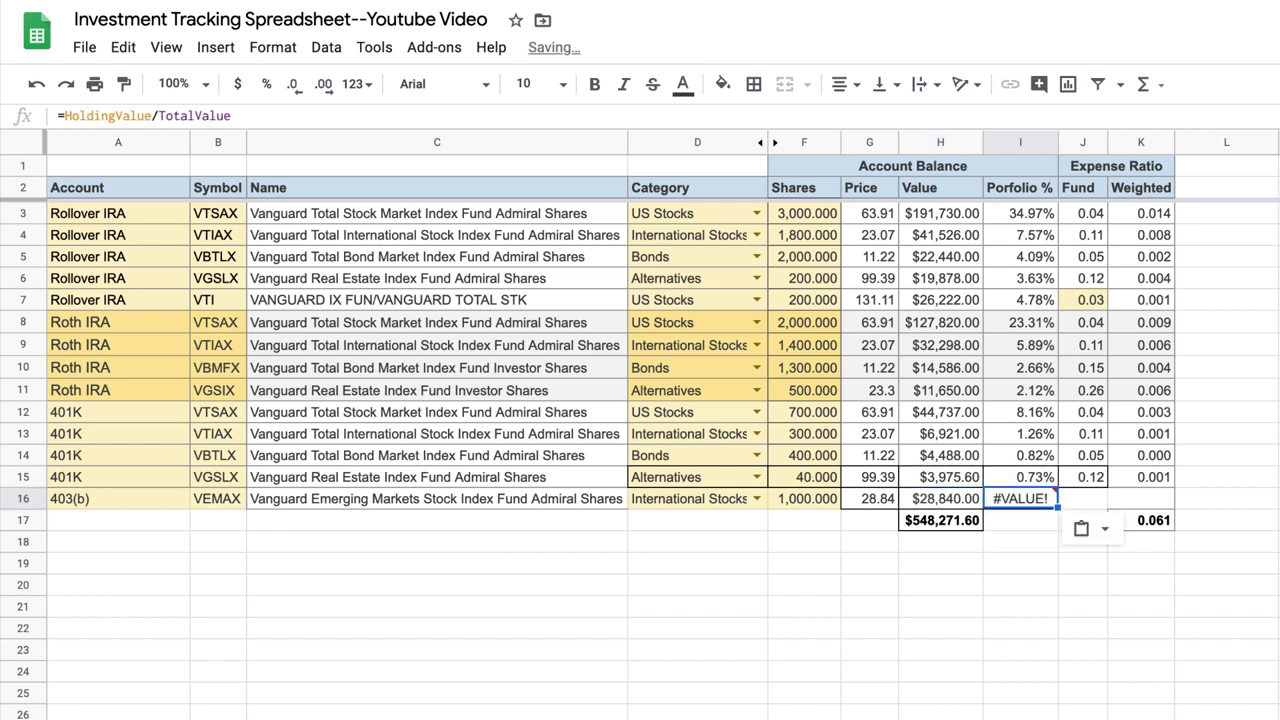
key(Right)
key(Up)
key(ctrl+c)
key(Down)
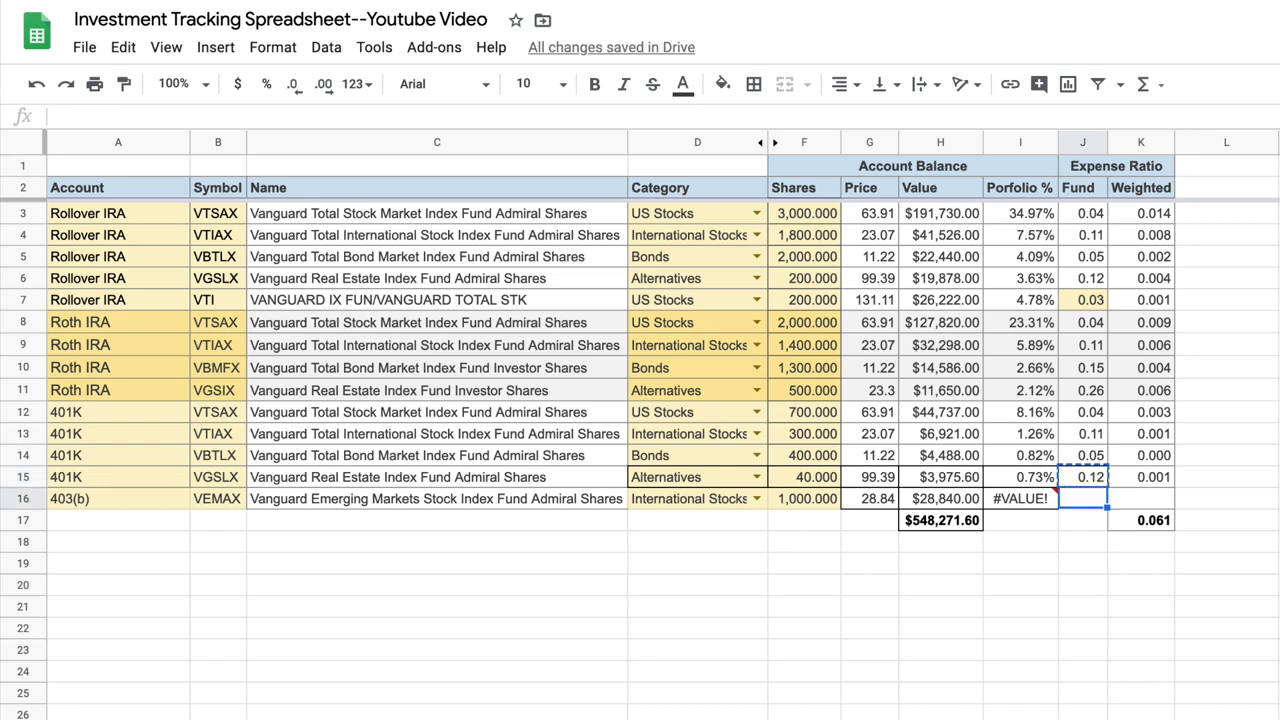
key(ctrl+v)
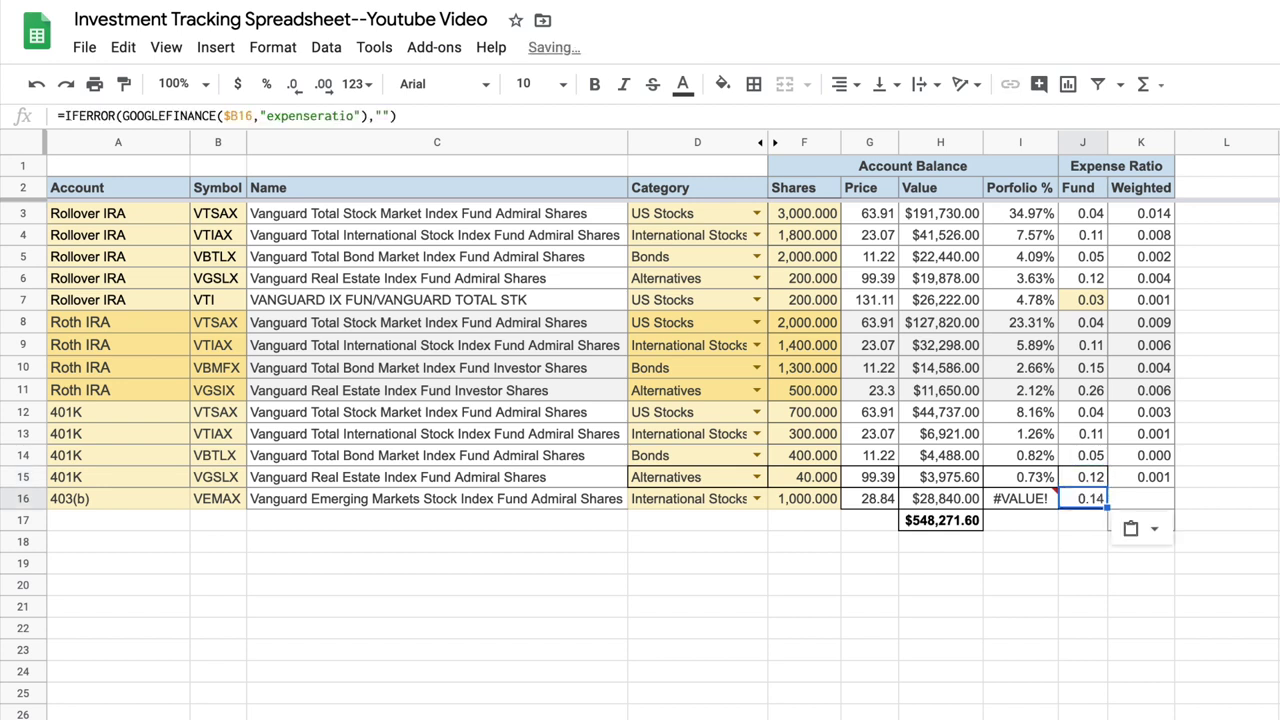
key(Right)
key(Up)
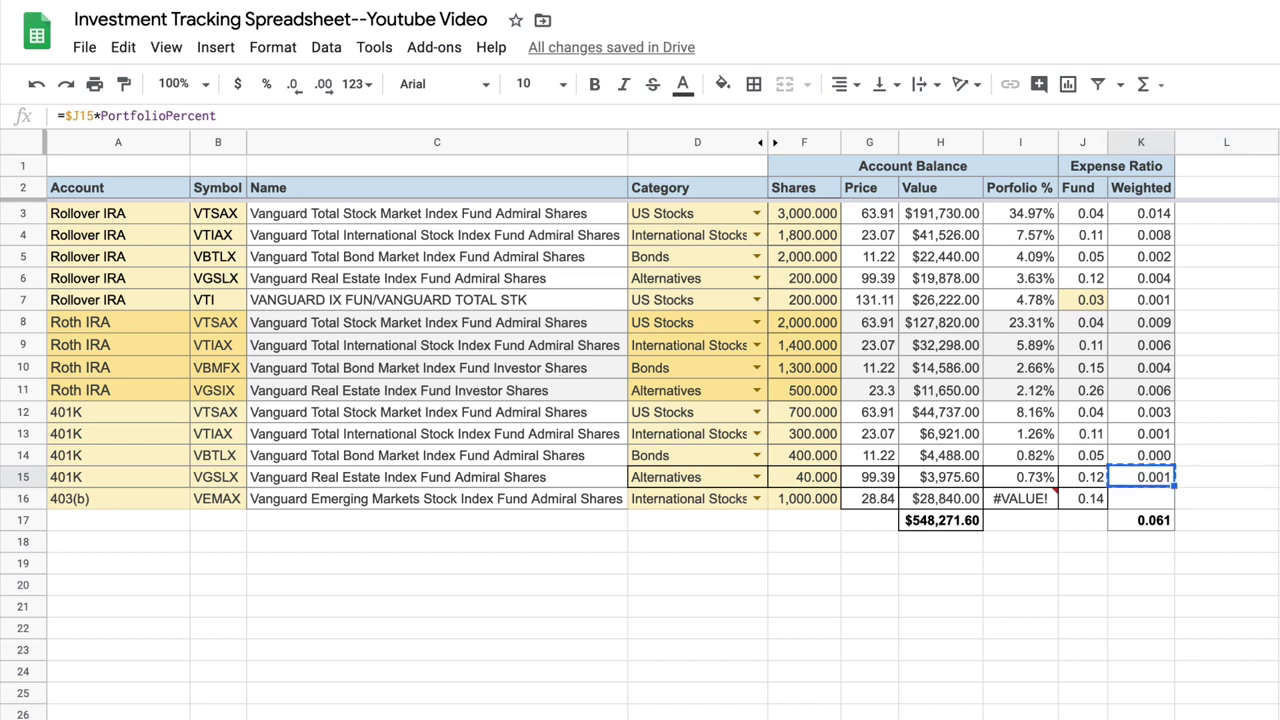
key(Down)
key(ctrl+v)
key(Down)
key(Left)
key(Left)
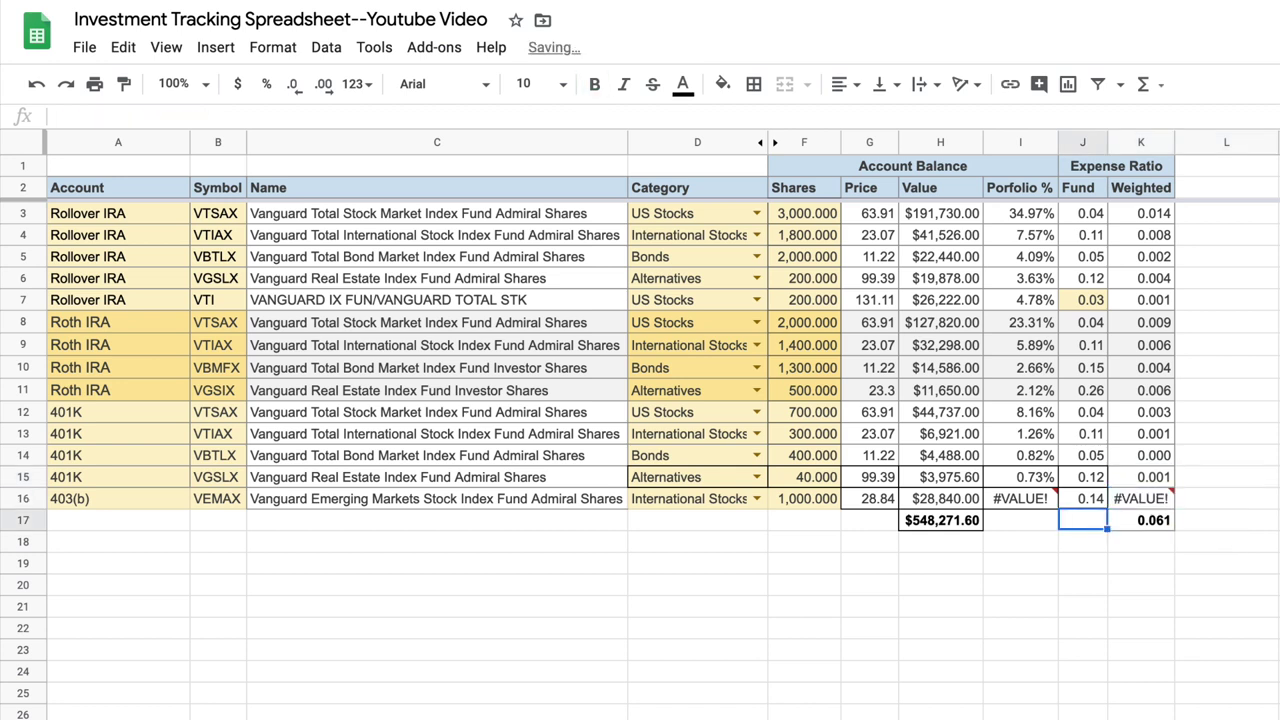
click(998, 498)
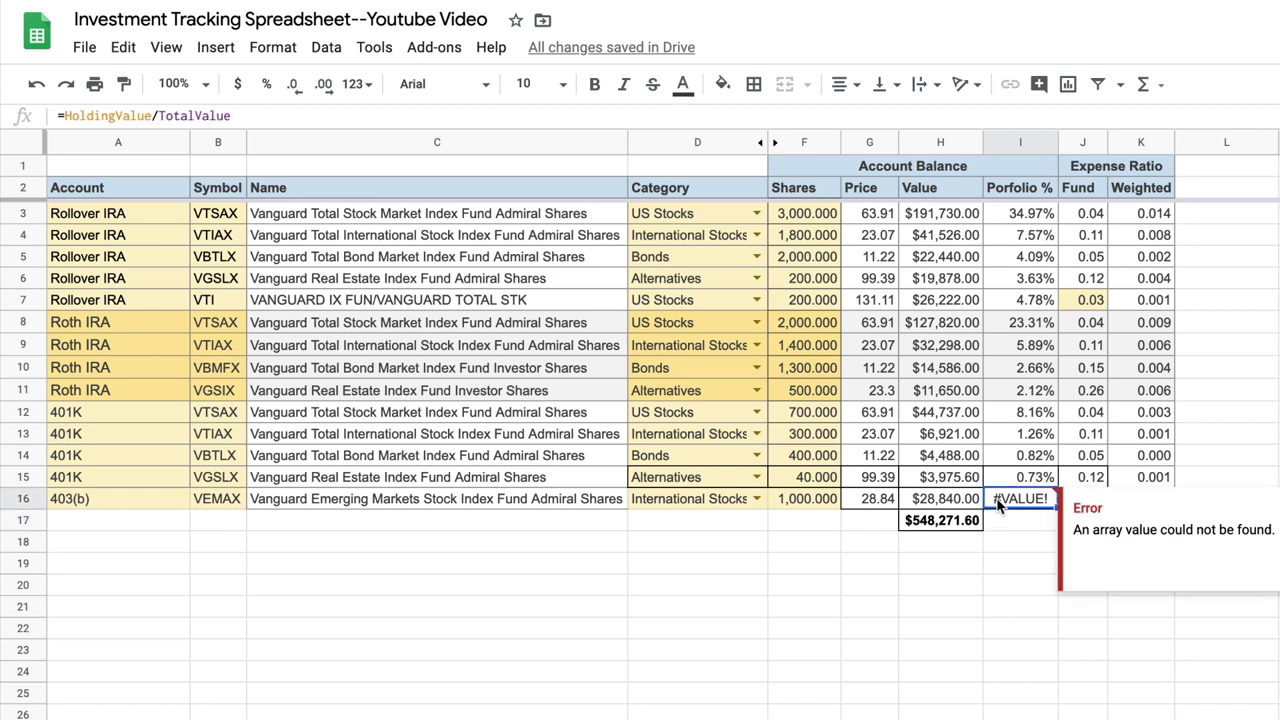
double_click(1000, 497)
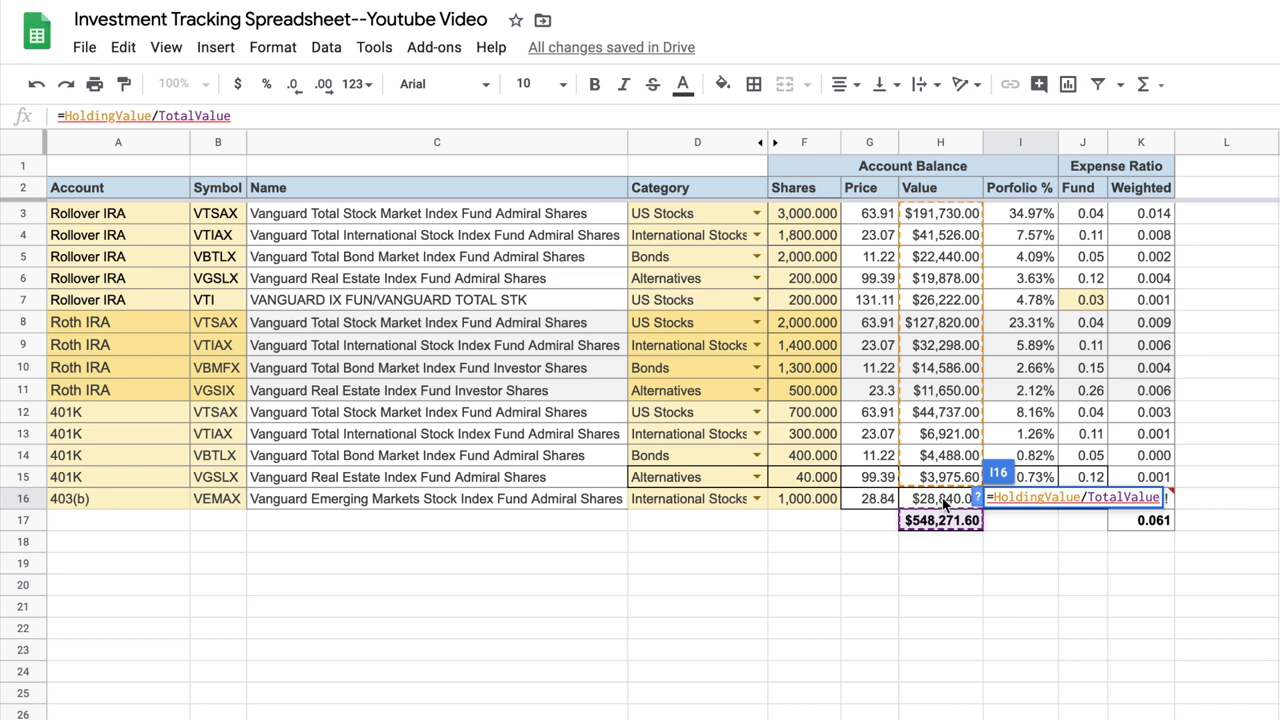
key(Escape)
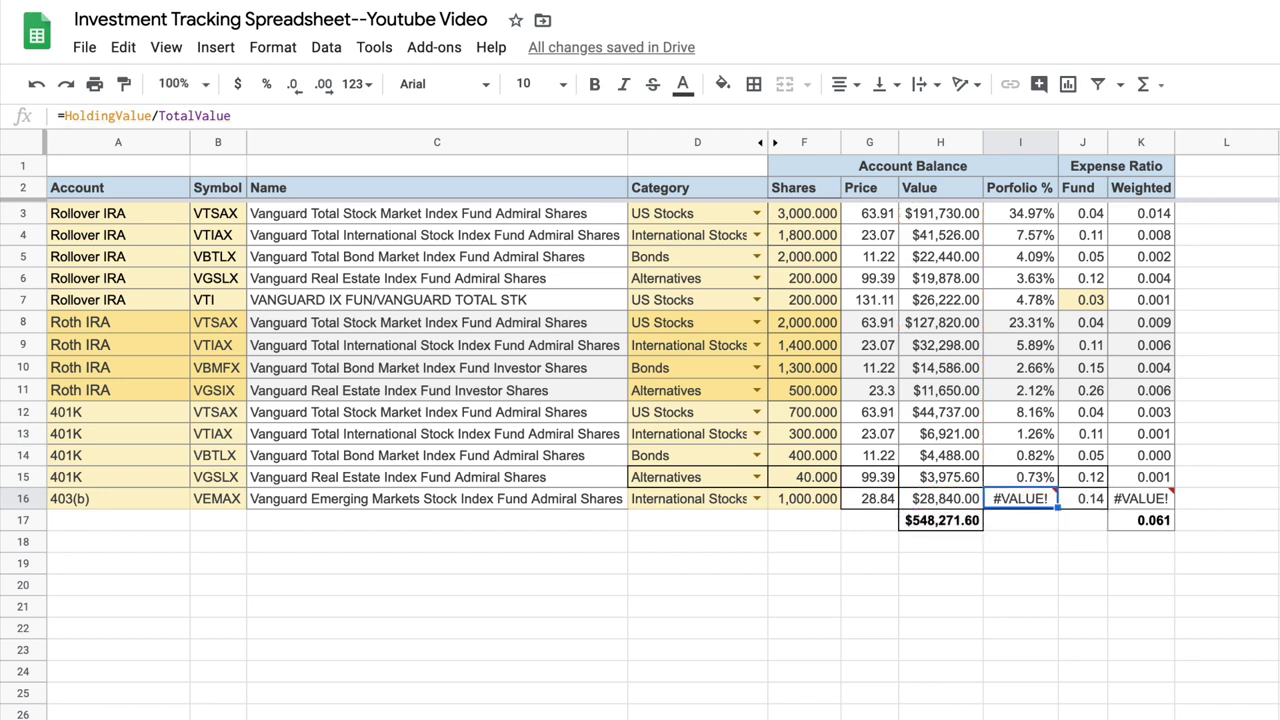
double_click(940, 530)
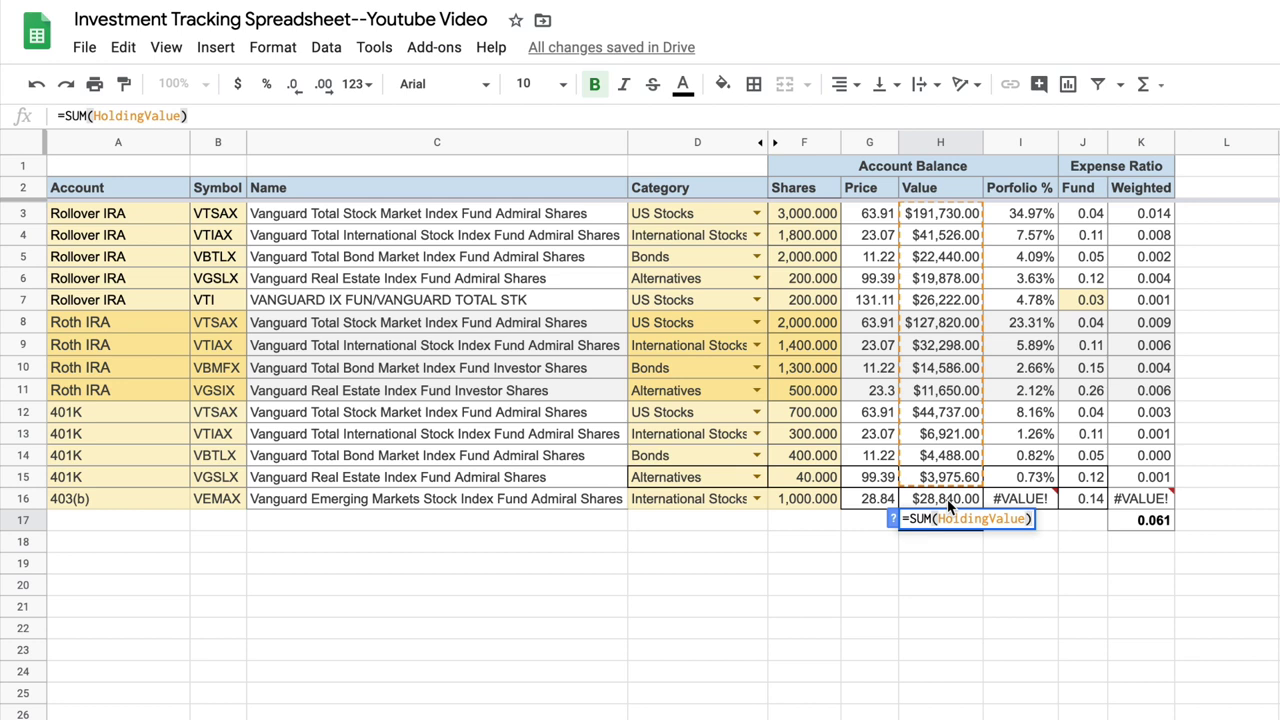
key(Escape)
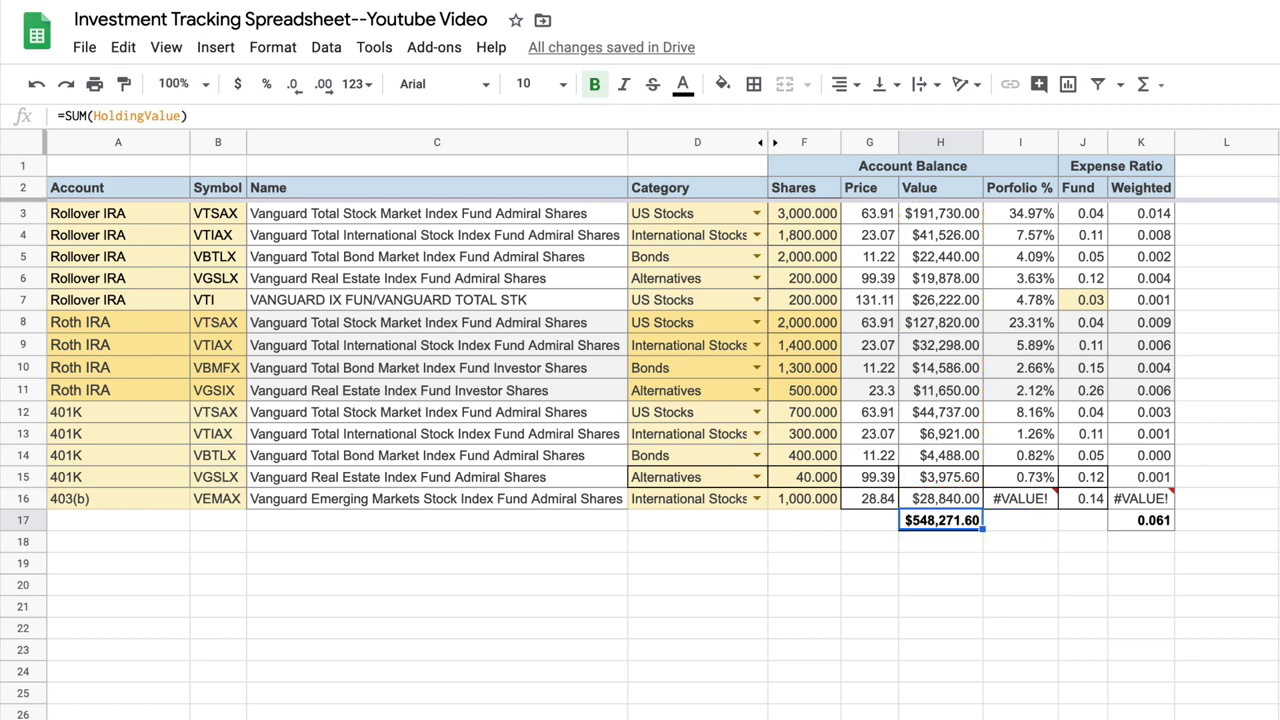
- Extend the HoldingValue named range to Holdings!H3:H16, raising the Value total to $577,111.60
click(326, 50)
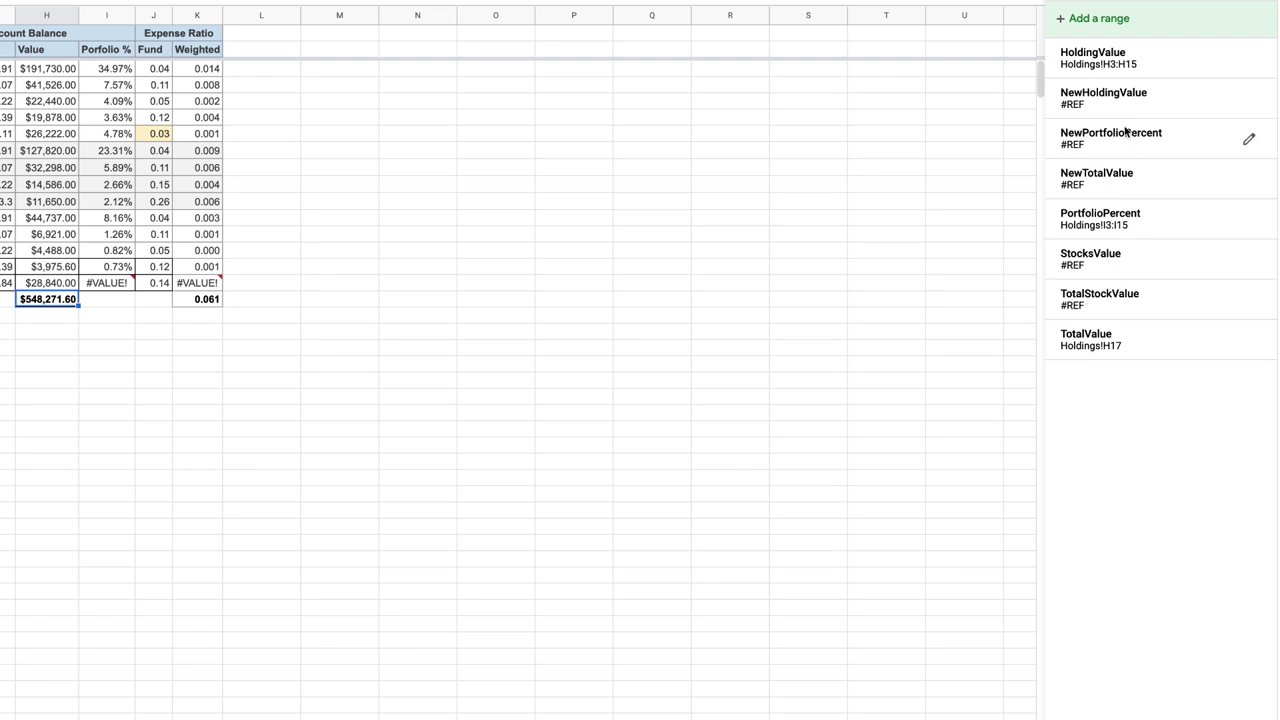
click(1249, 62)
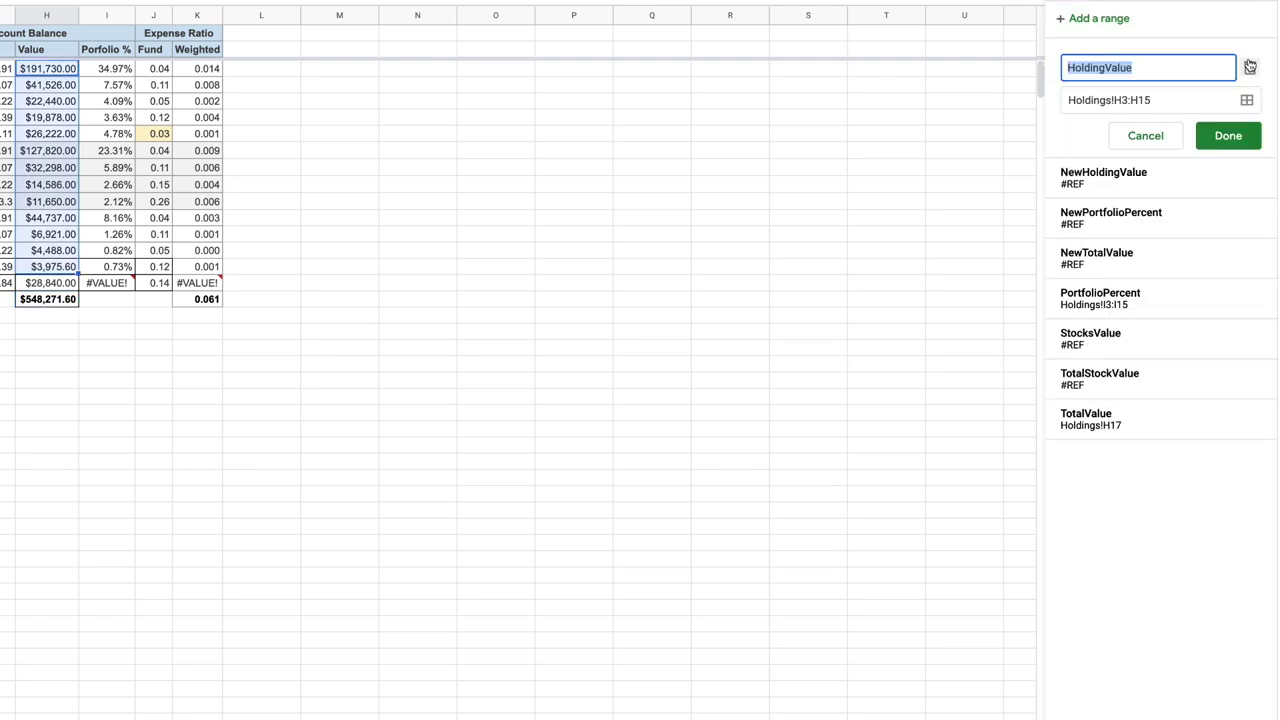
click(1196, 99)
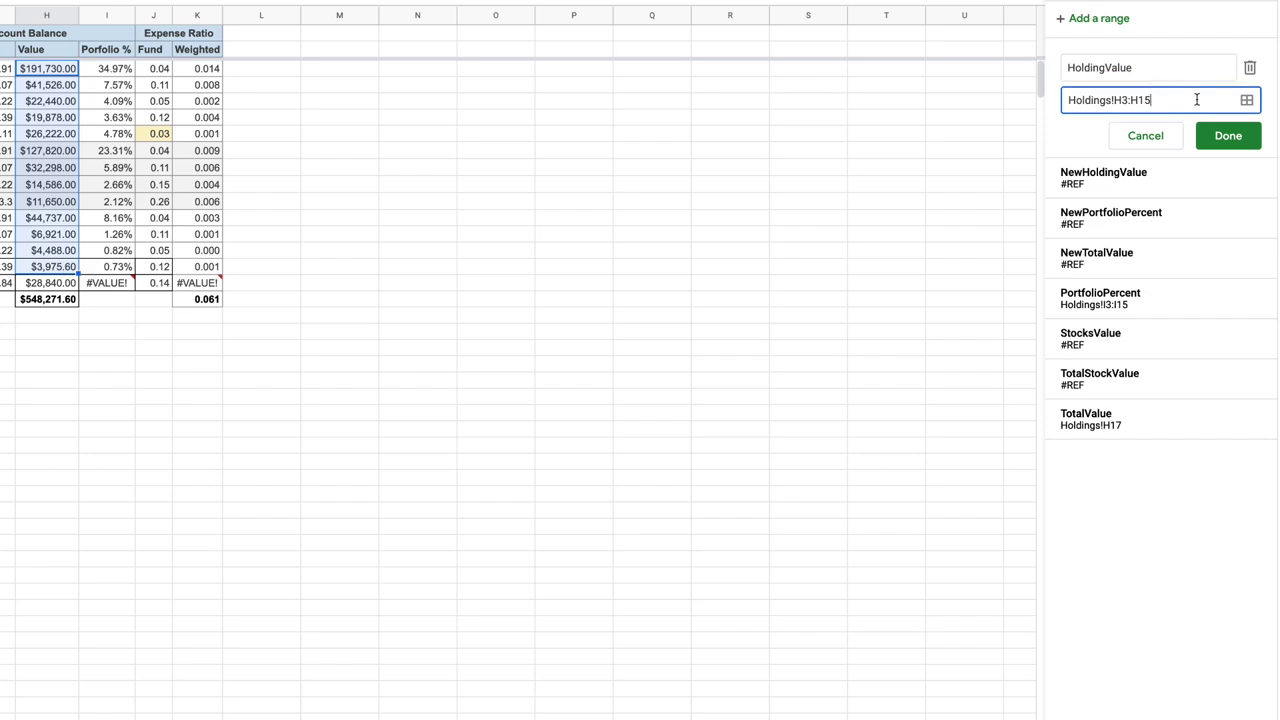
key(BackSpace)
text(6)
click(1237, 138)
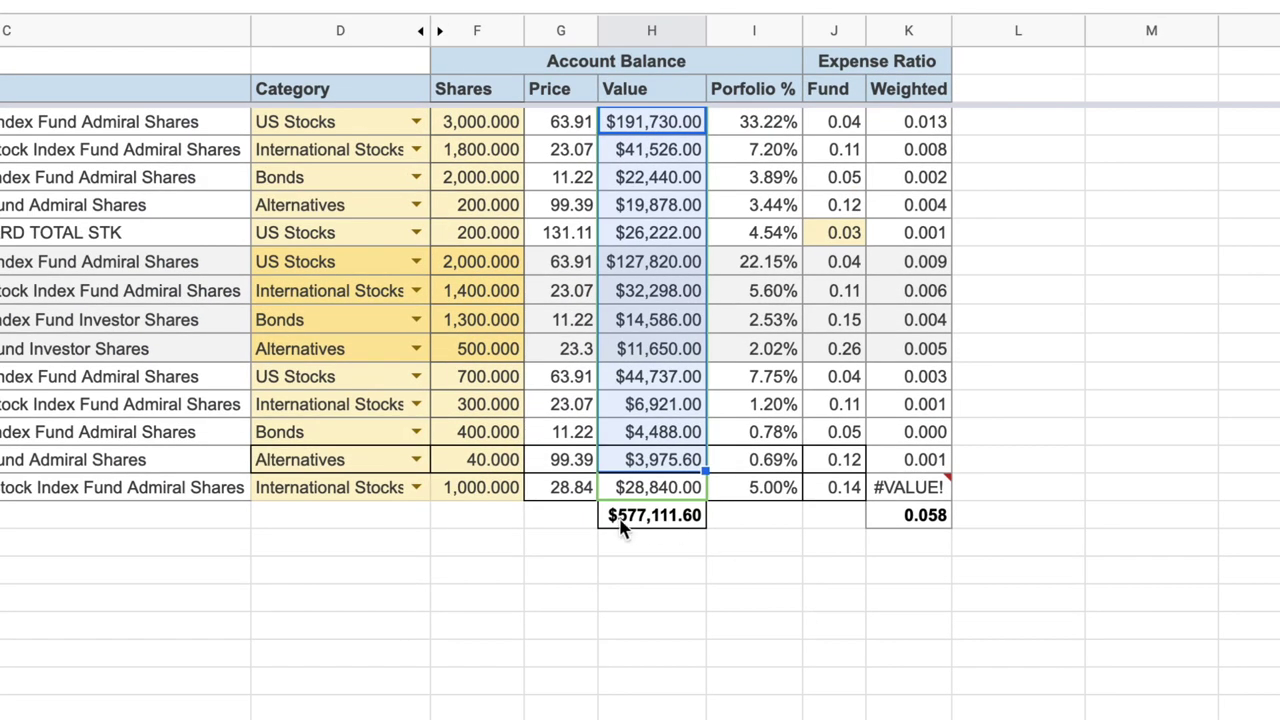
click(47, 299)
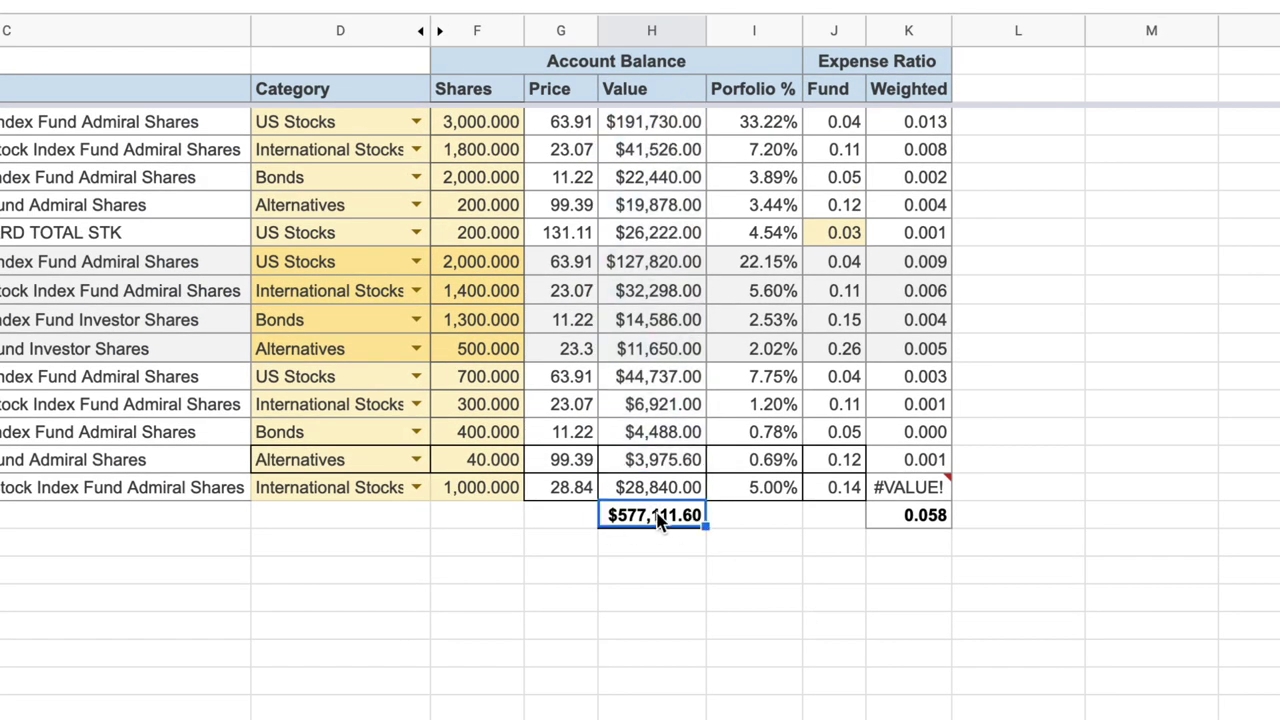
double_click(658, 516)
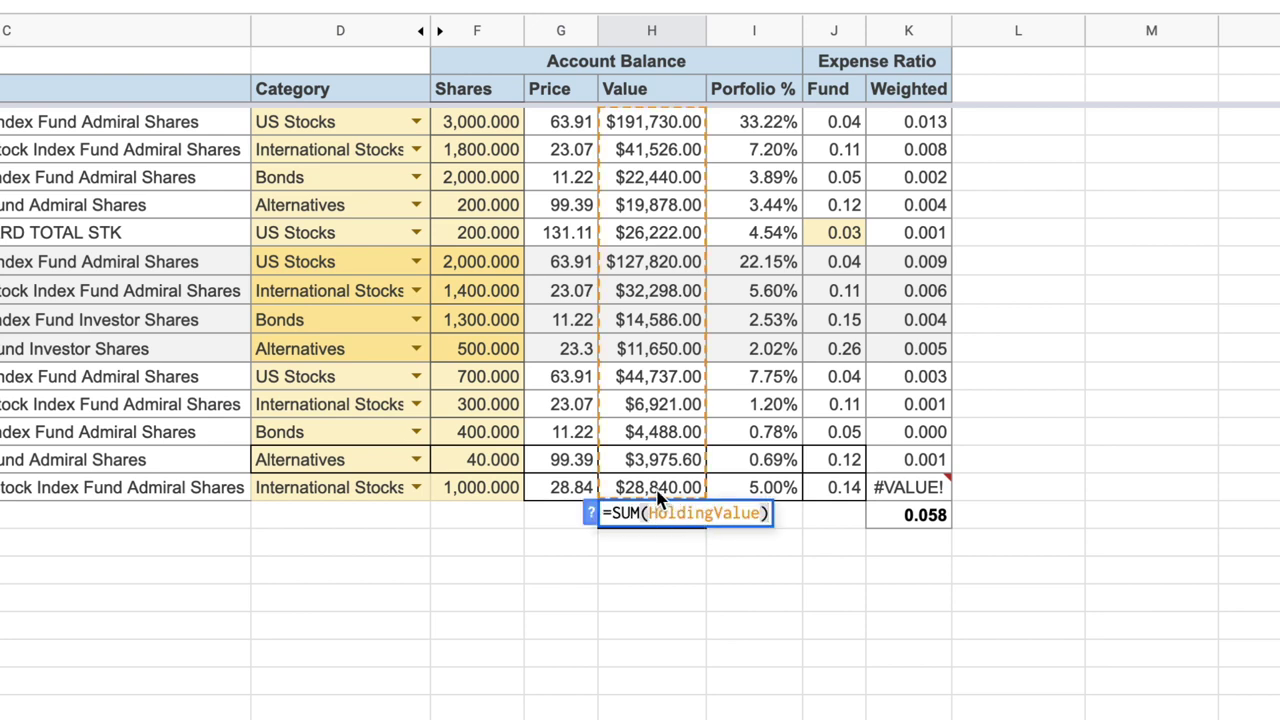
click(752, 490)
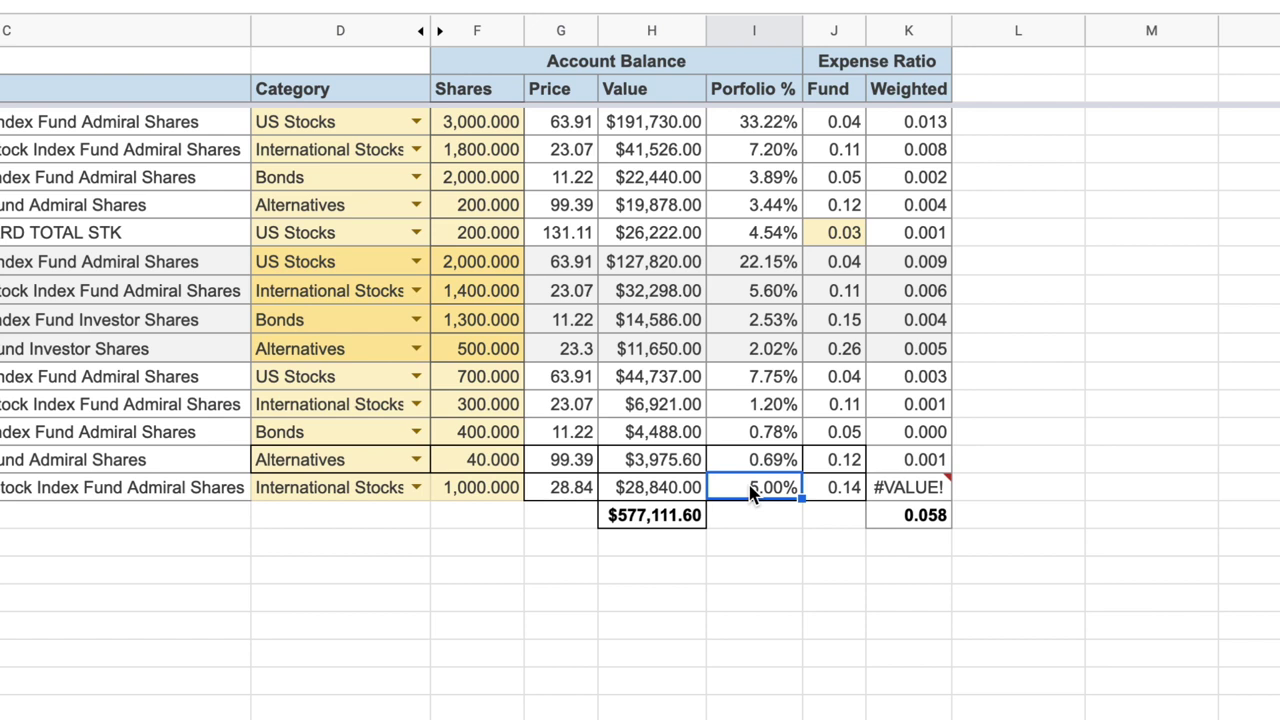
- Change PortfolioPercent to Holdings!I3:I16 so K16's #VALUE! becomes a 0.007 weighted expense ratio
click(916, 518)
double_click(916, 488)
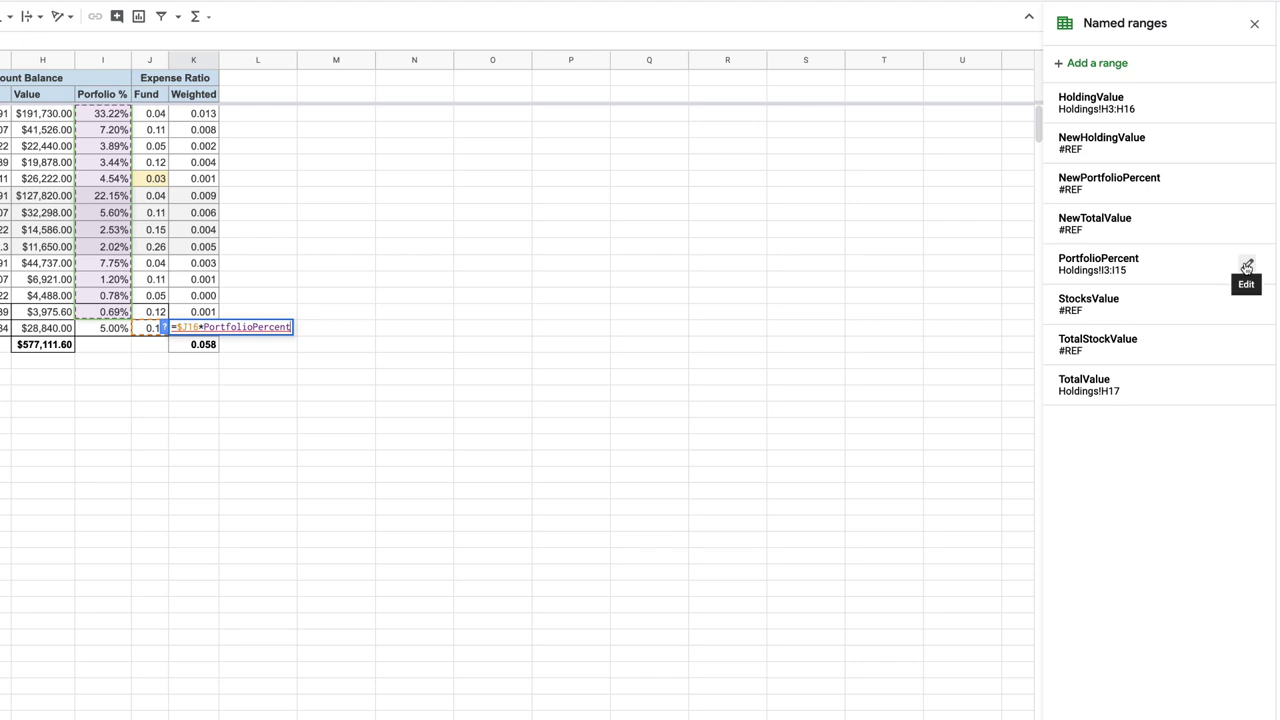
click(1247, 265)
click(1181, 307)
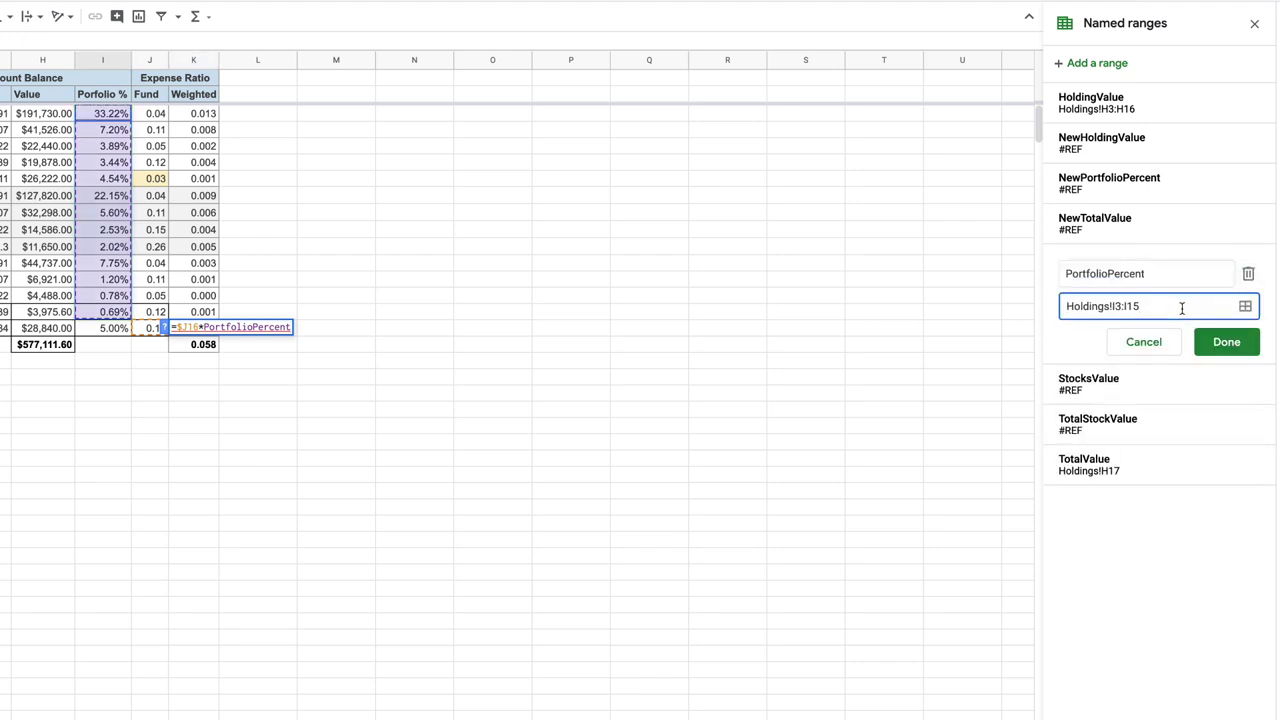
key(BackSpace)
text(6)
click(1227, 343)
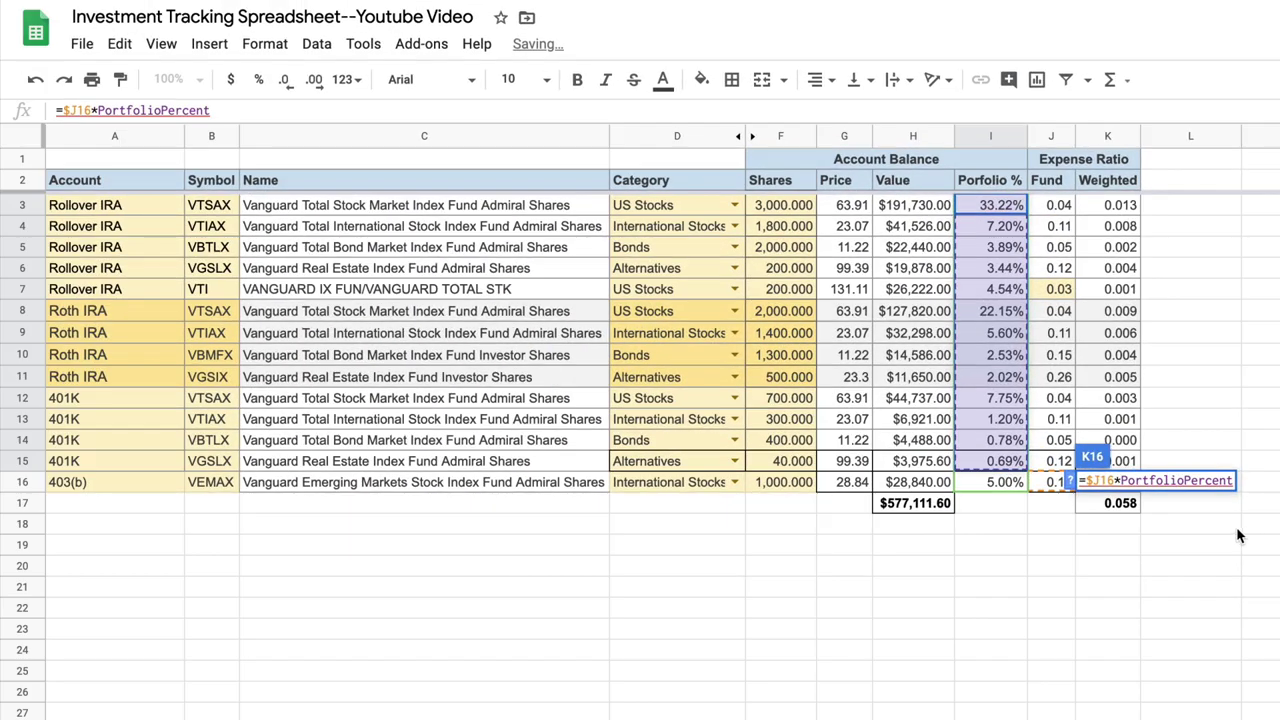
click(1104, 503)
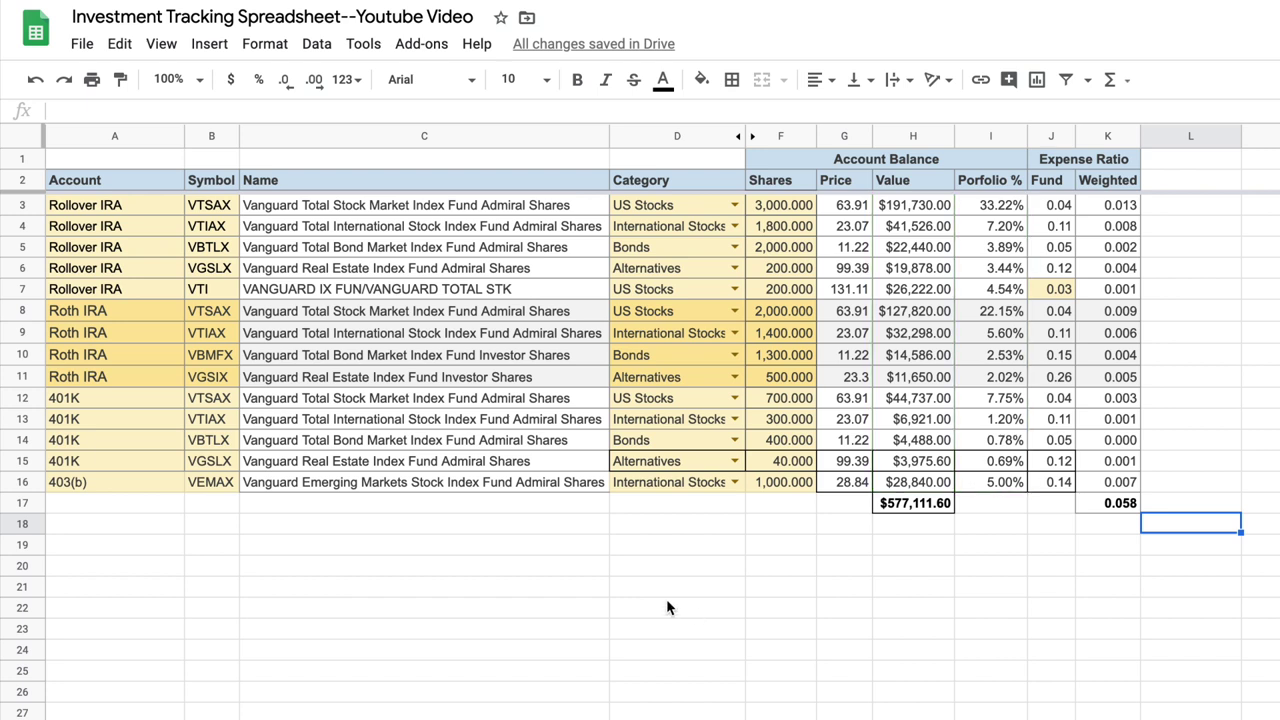
- Insert a row below row 16 with account Taxable and symbol C
click(22, 482)
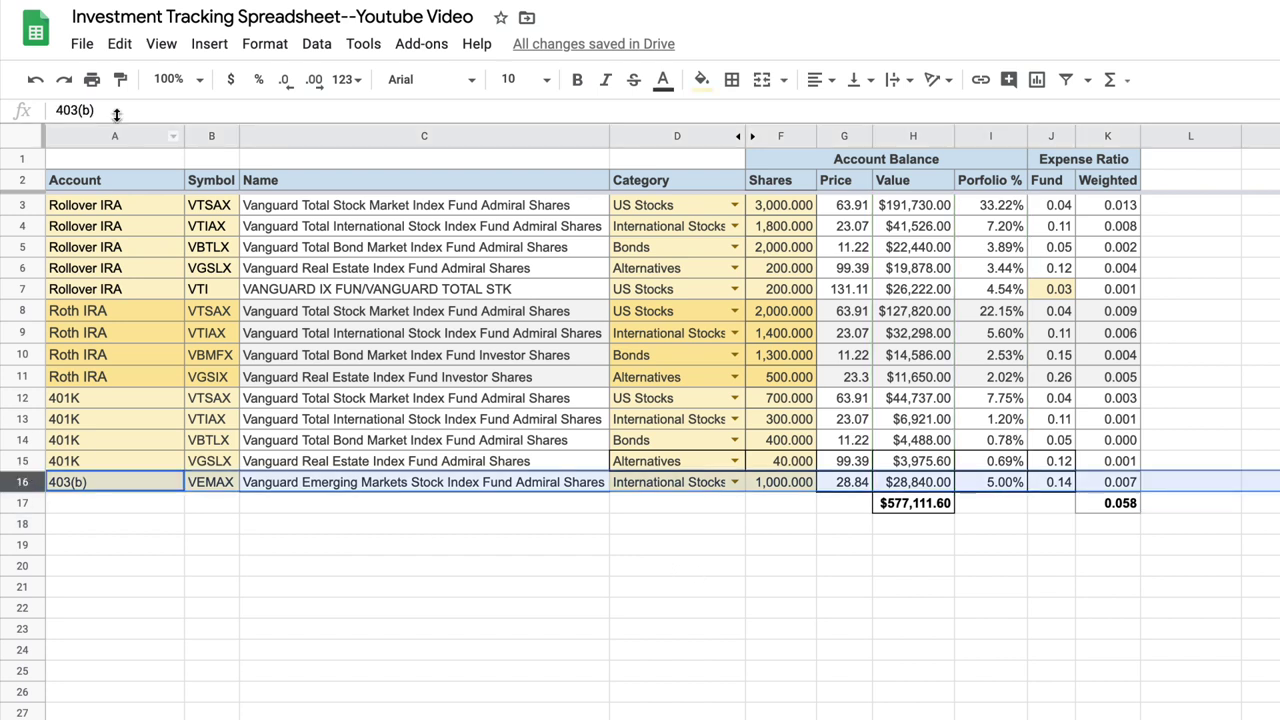
click(209, 44)
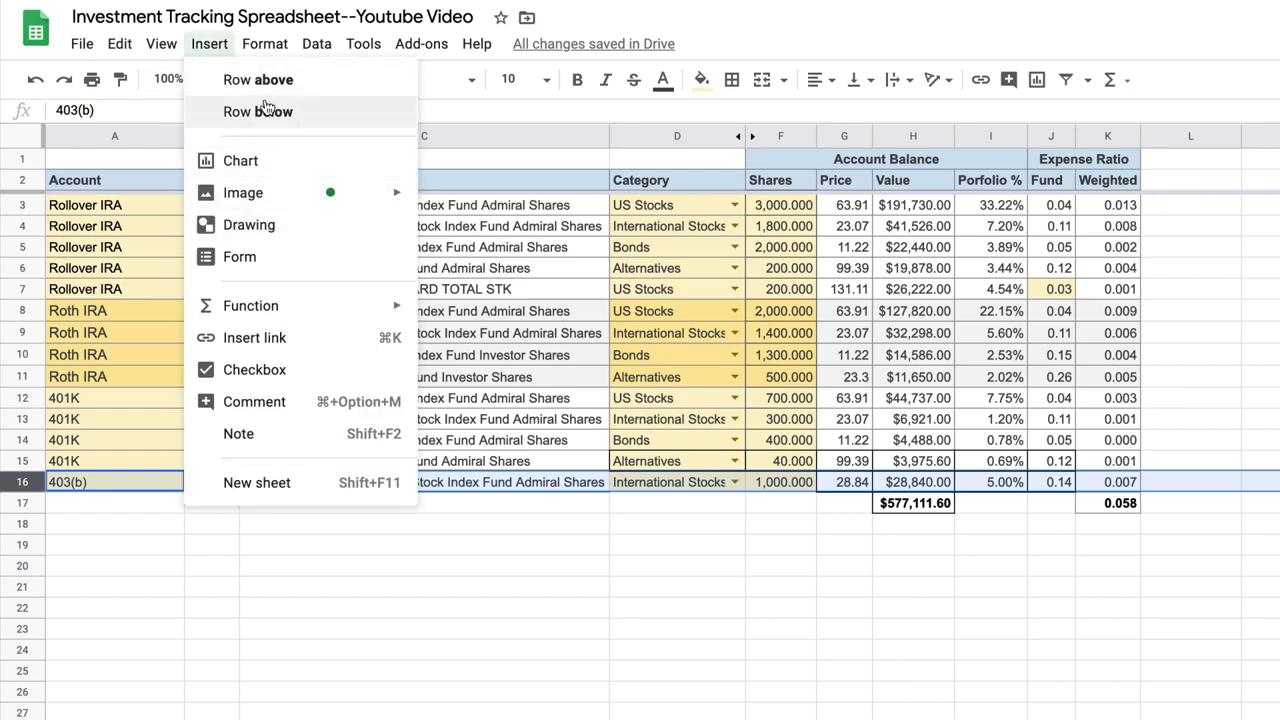
click(266, 111)
click(128, 505)
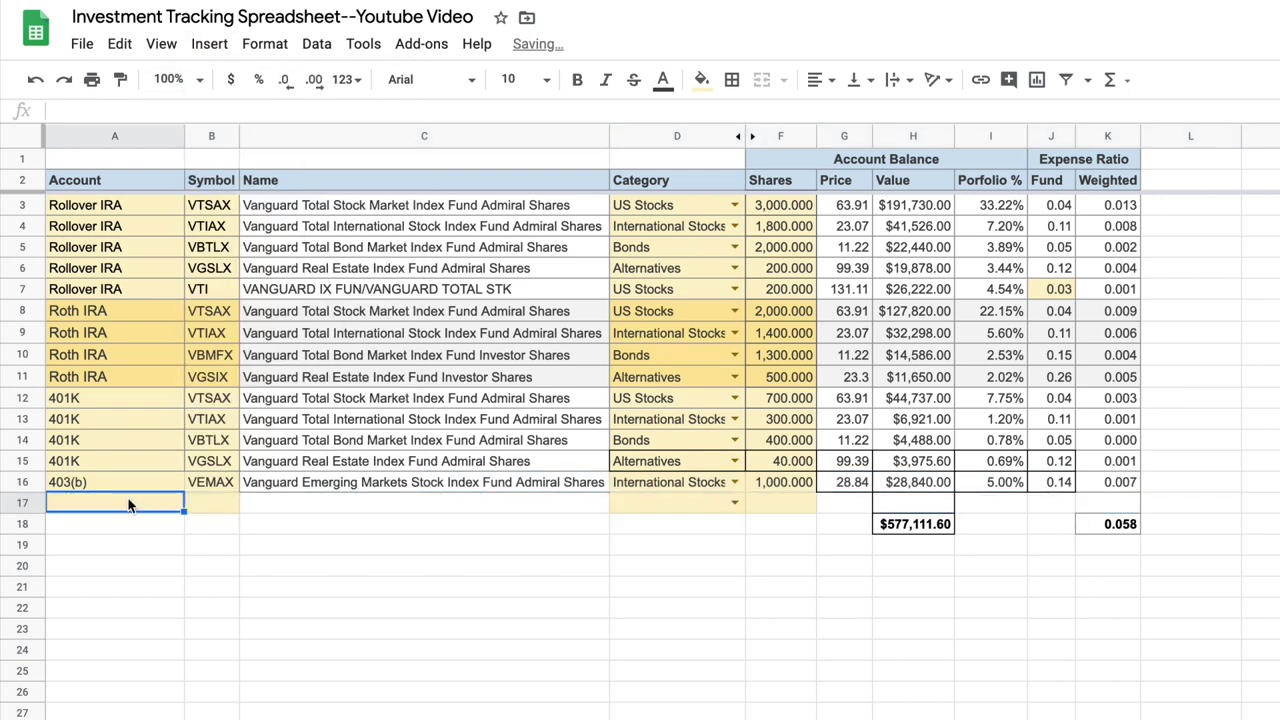
text(Taxable)
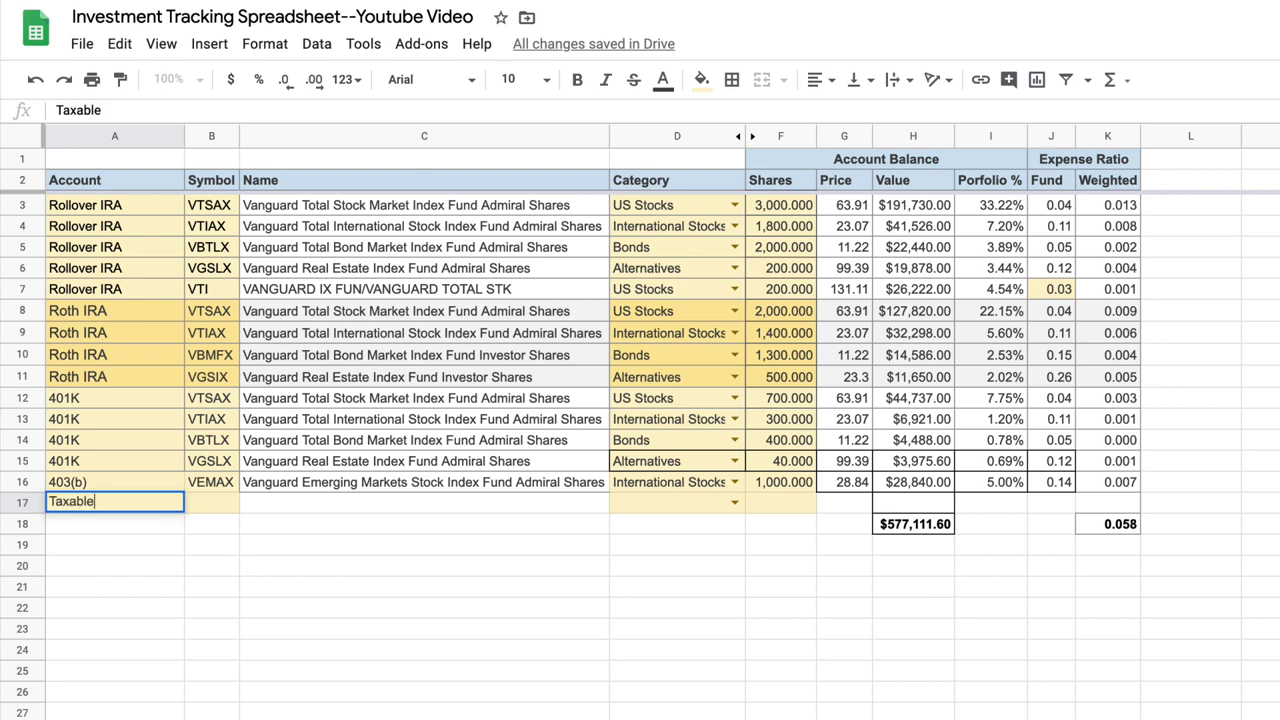
key(Tab)
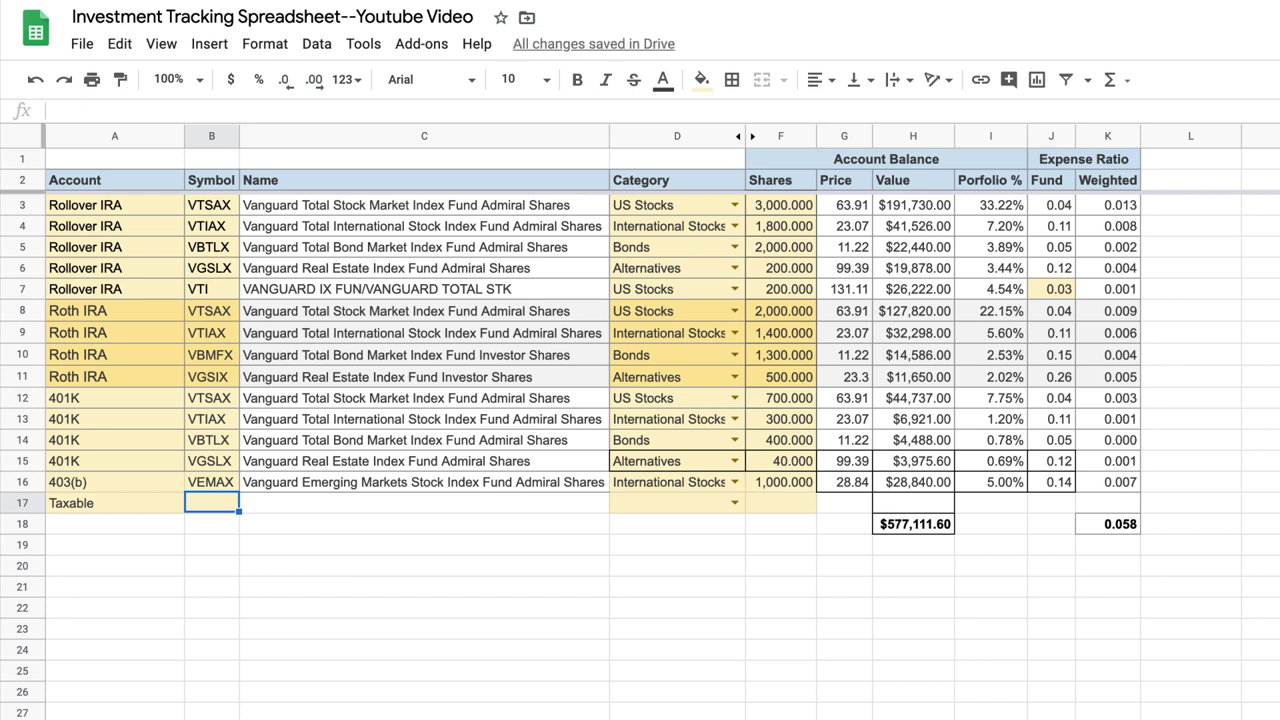
text(C)
key(Tab)
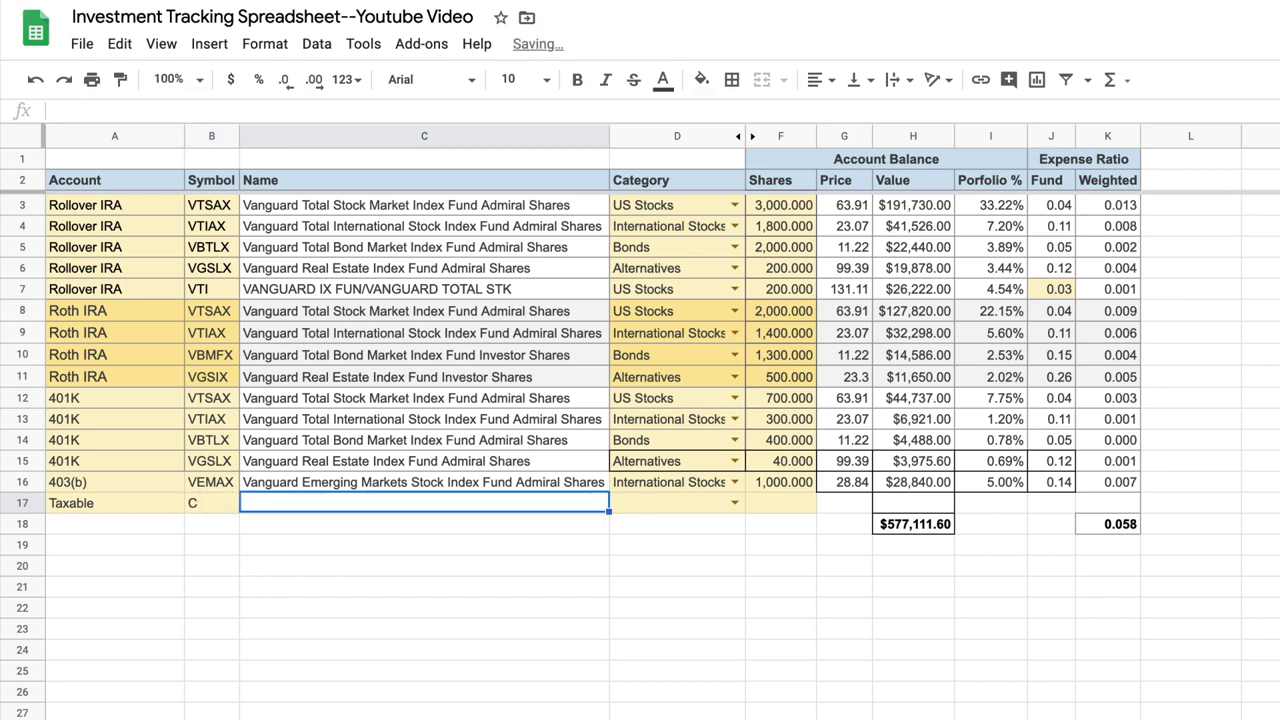
- Copy the fund-name formula into C17 and set D17's category to US Stocks
click(424, 482)
key(ctrl+c)
key(Down)
key(ctrl+v)
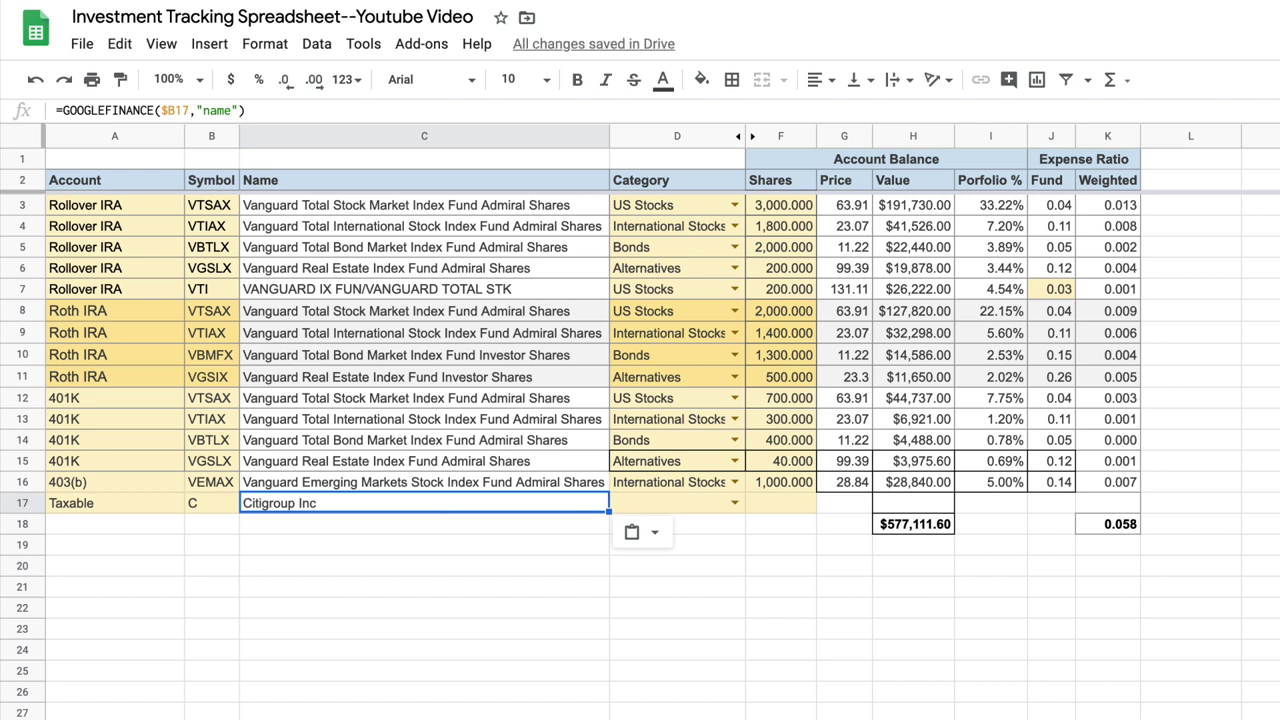
click(733, 507)
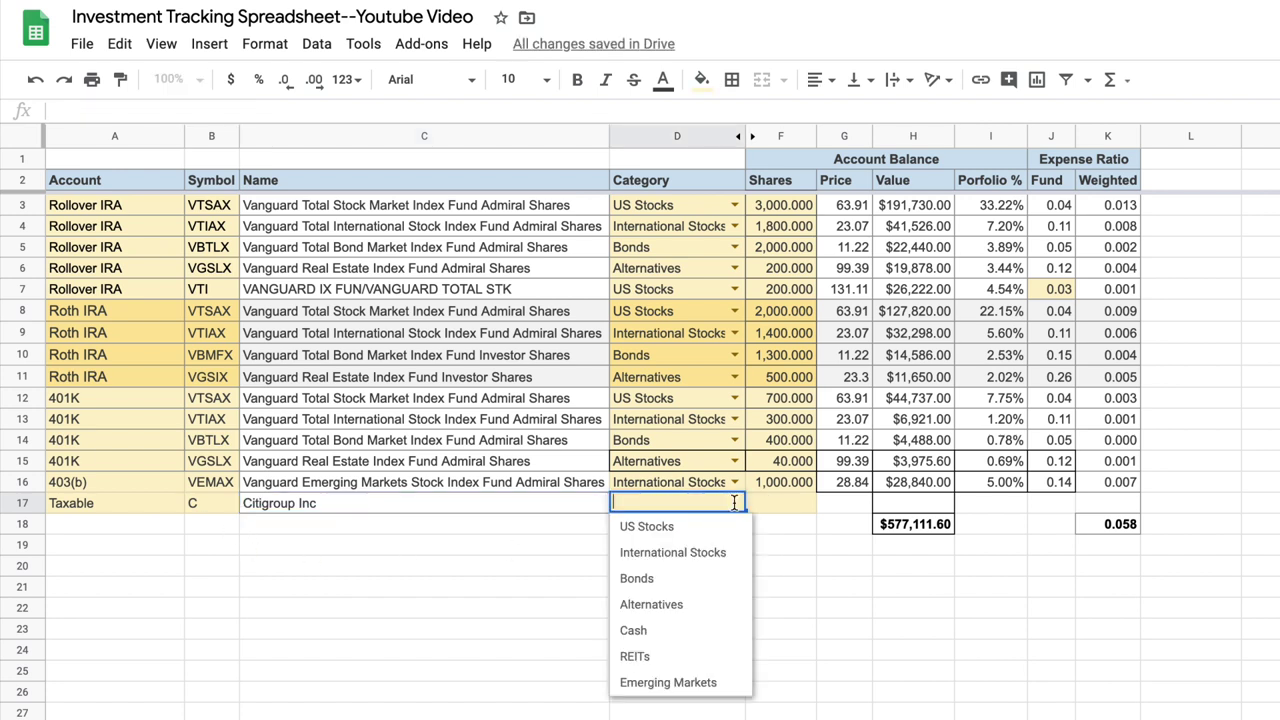
click(697, 541)
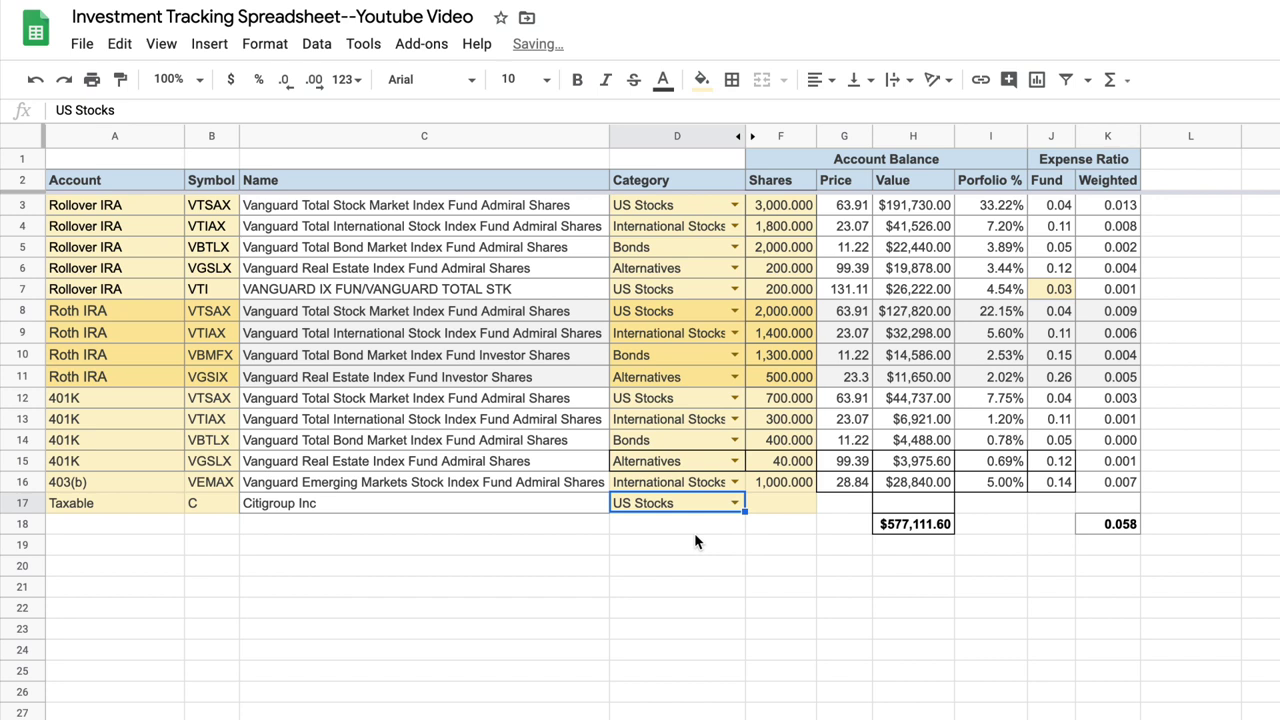
- Enter 2000 shares in F17 and copy the price formula down into G17
click(787, 513)
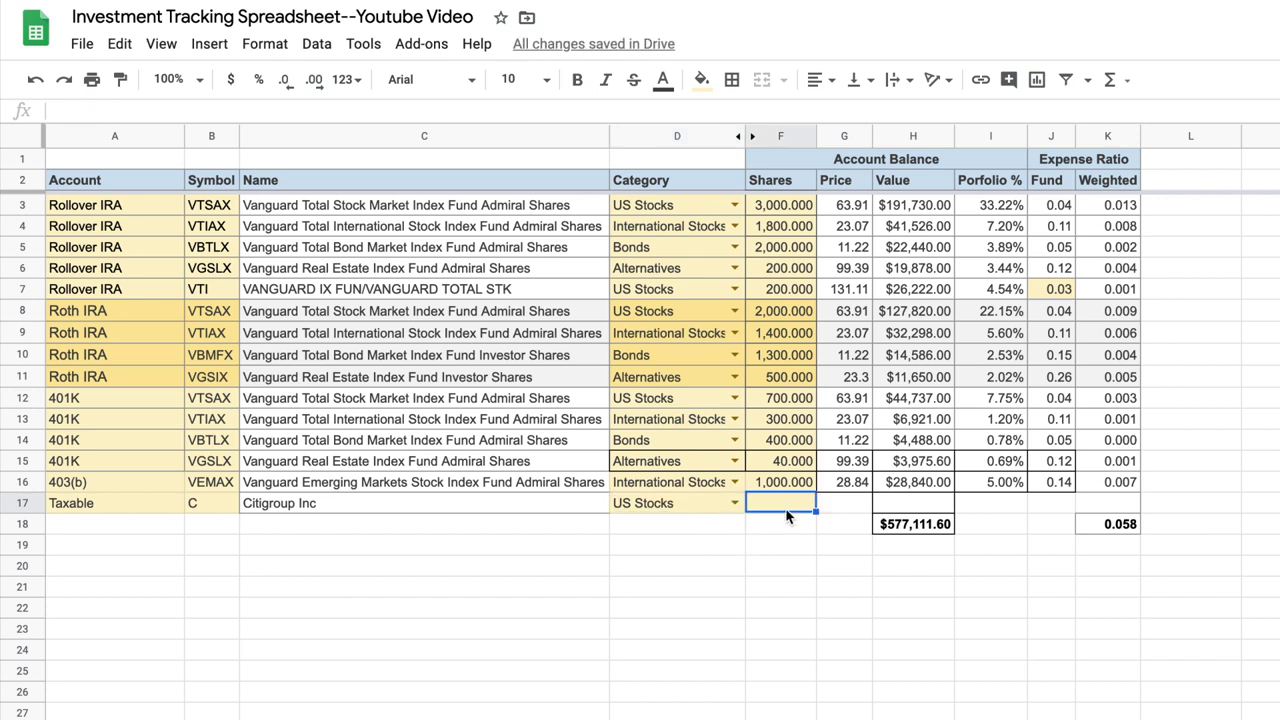
text(2000)
key(Tab)
key(Up)
key(ctrl+c)
key(Down)
key(ctrl+v)
- Copy the value, Portfolio %, expense ratio and weighted expense formulas from H16:K16 into row 17
click(912, 482)
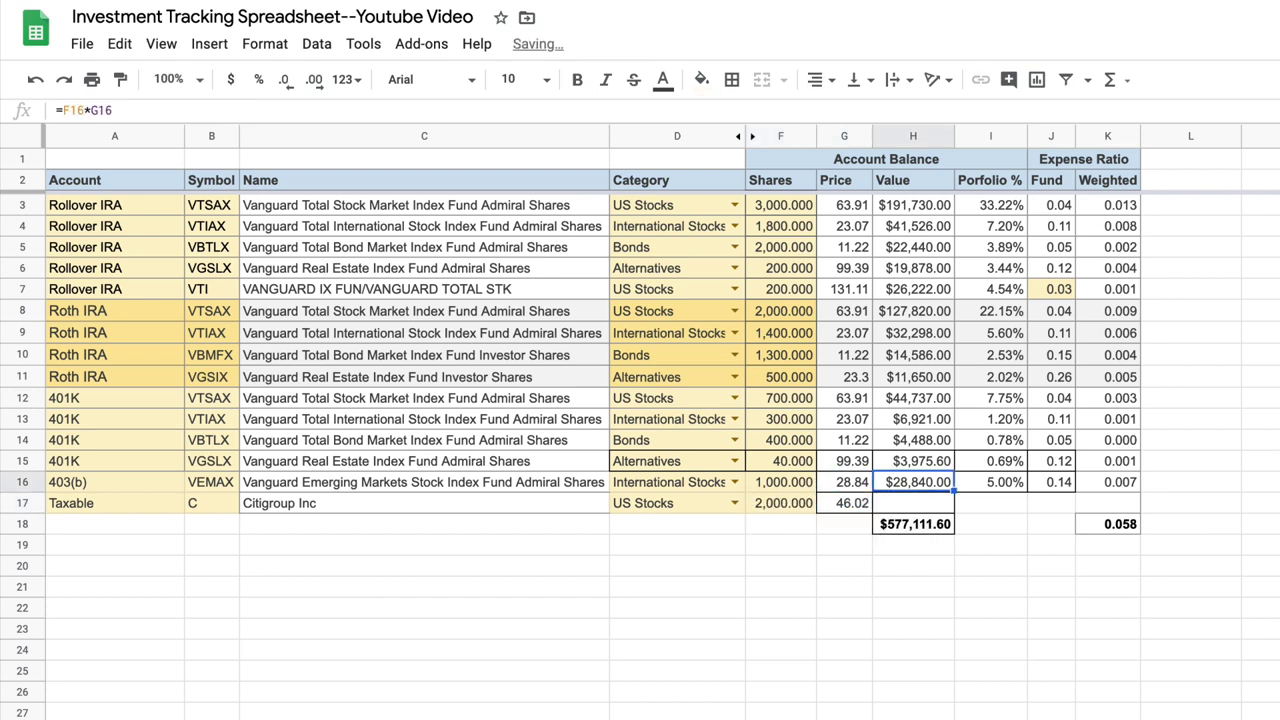
key(ctrl+c)
key(Down)
key(ctrl+v)
click(990, 482)
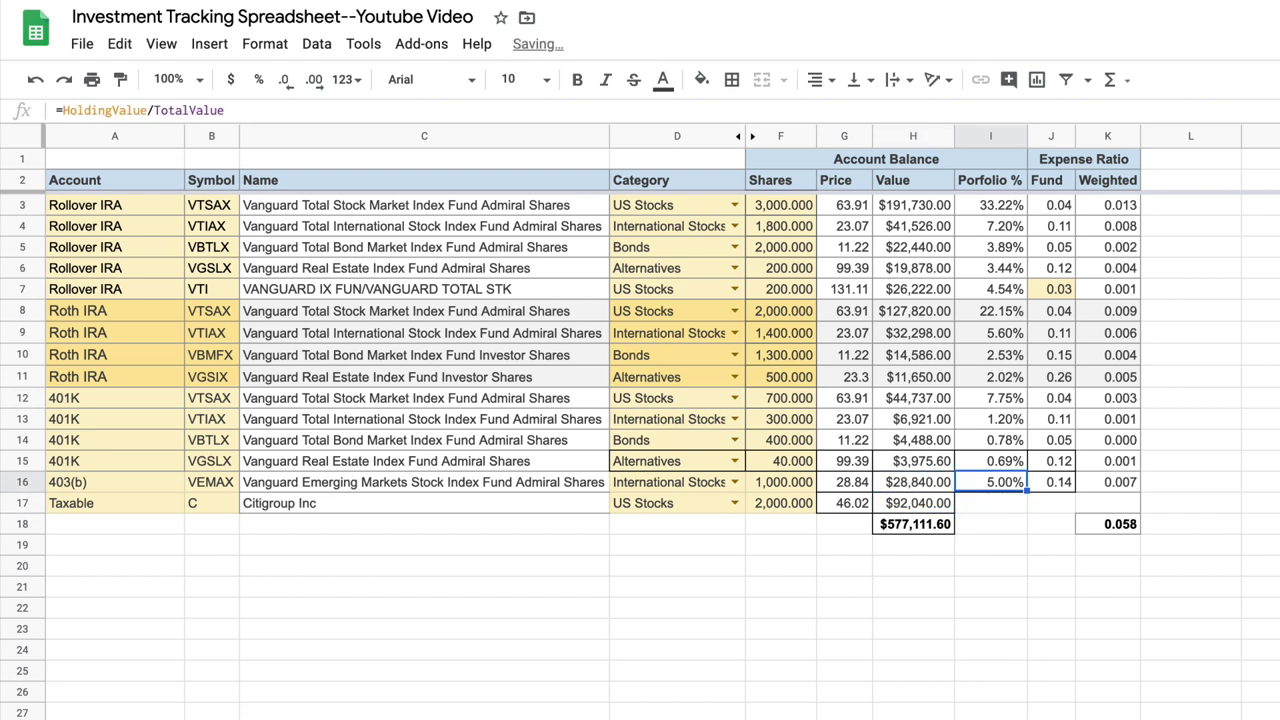
key(Down)
key(ctrl+v)
click(1051, 482)
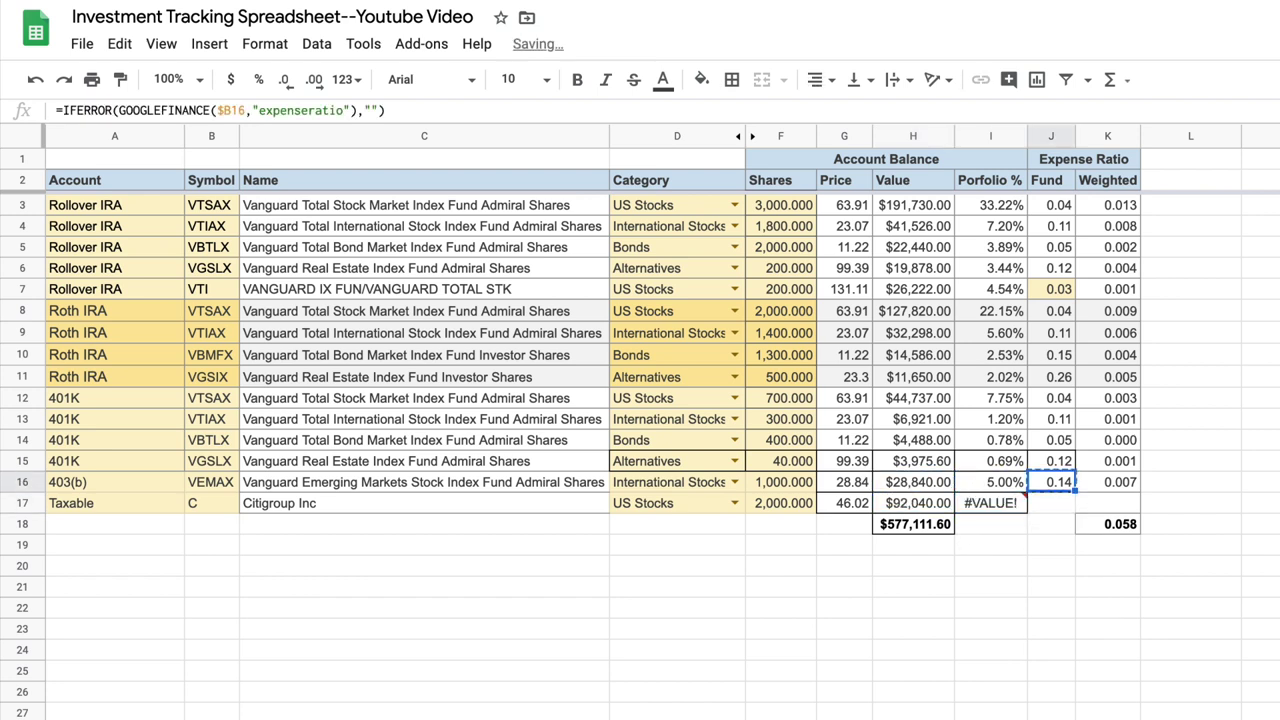
key(Down)
key(ctrl+v)
click(1107, 482)
key(Down)
key(ctrl+v)
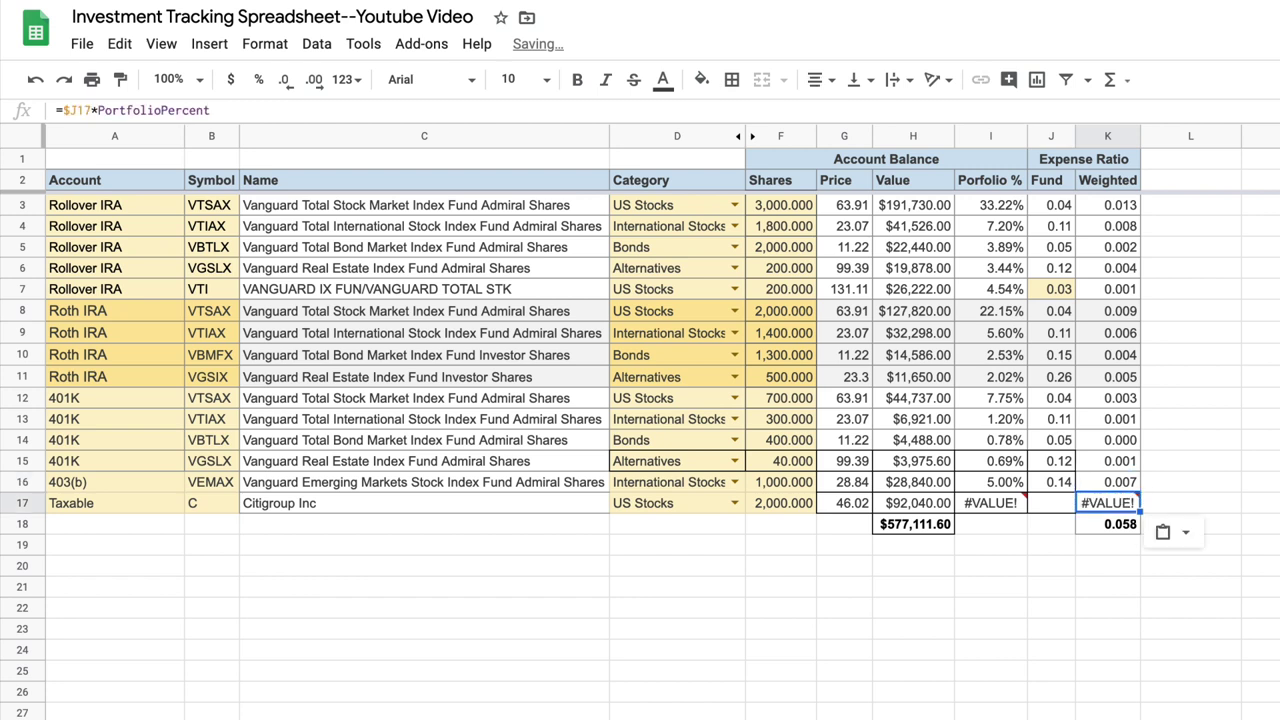
- Replace J17's expense ratio formula with 0.00
click(1051, 503)
click(1051, 482)
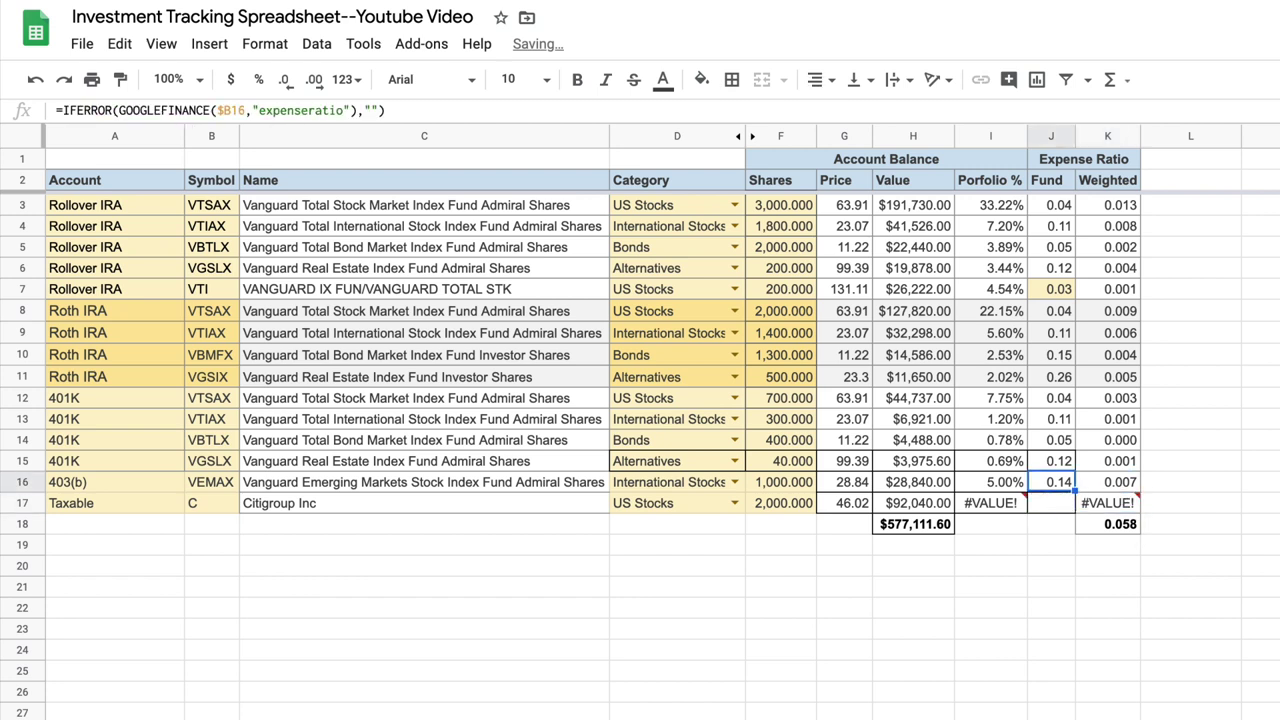
click(1058, 510)
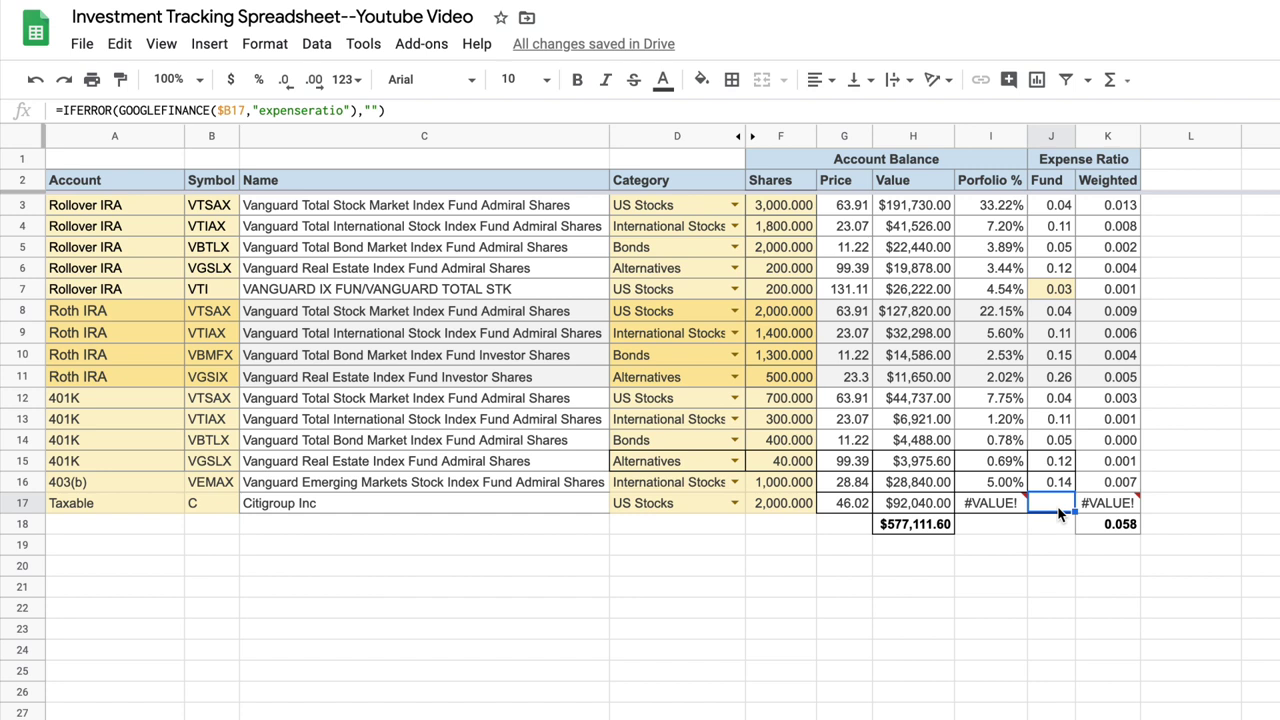
text(0.00)
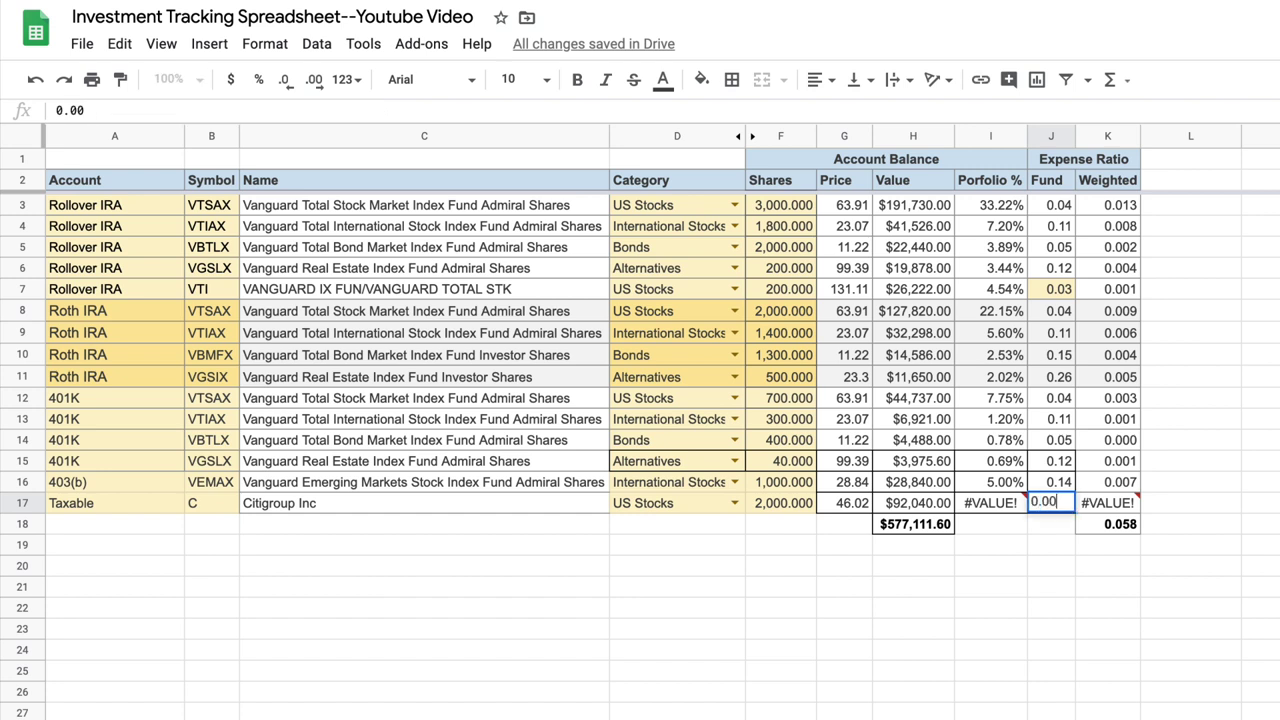
key(Return)
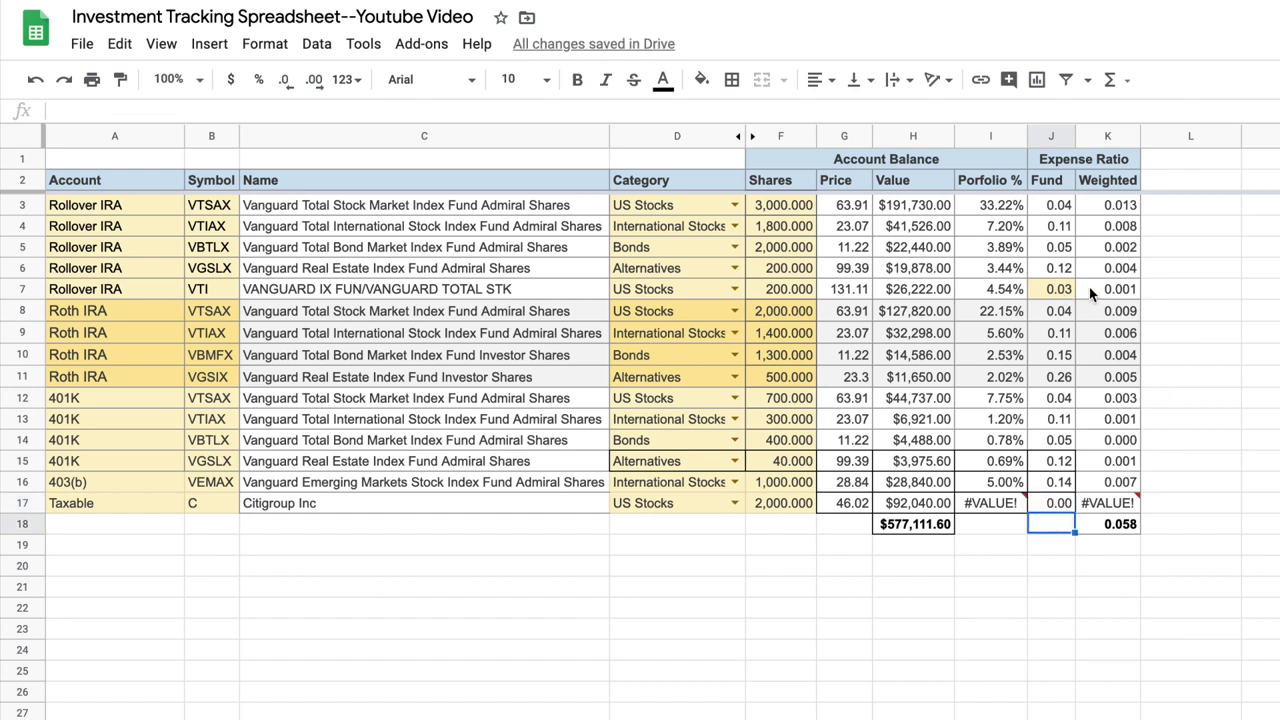
click(1040, 291)
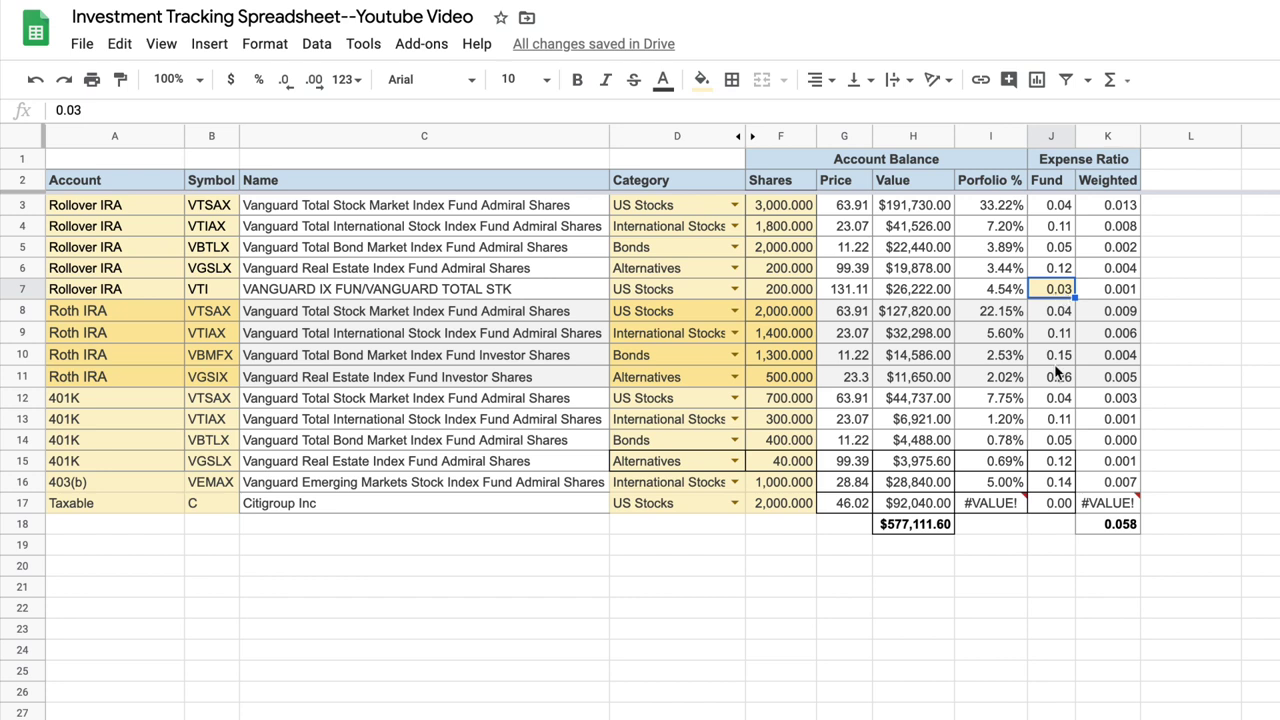
- Extend the HoldingValue named range to Holdings!H3:H17
mouse_move(989, 515)
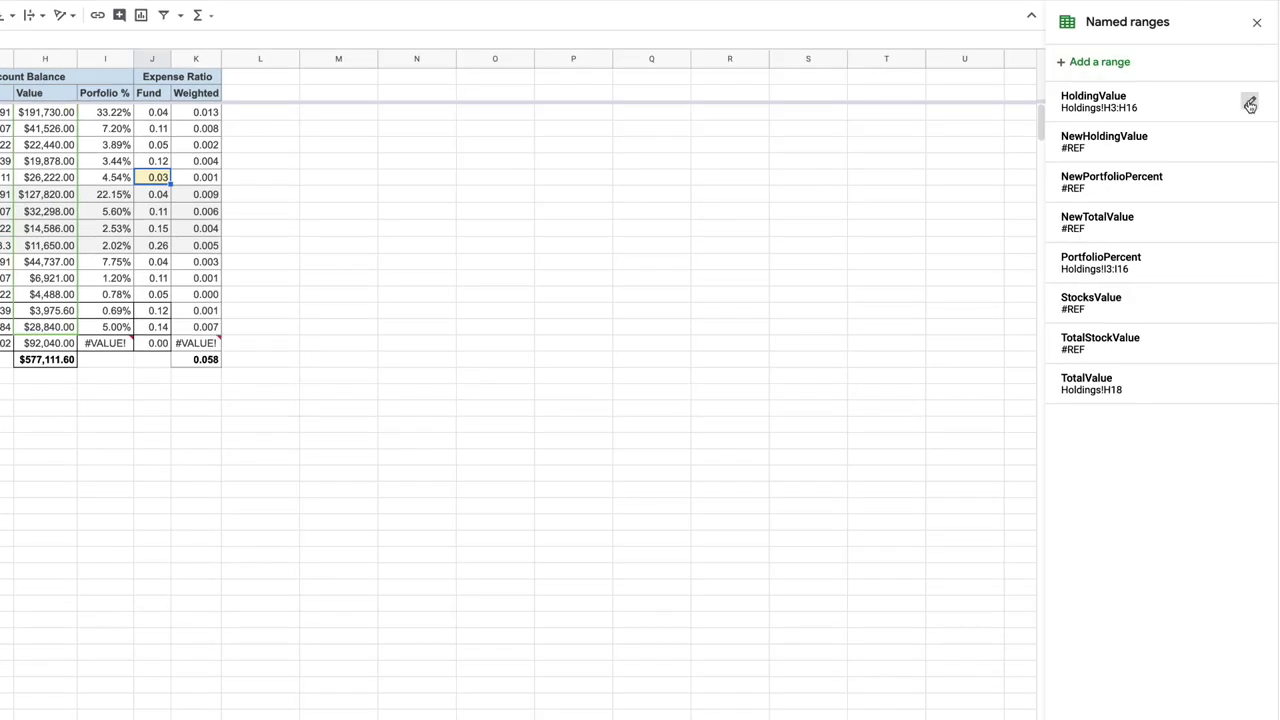
click(1250, 104)
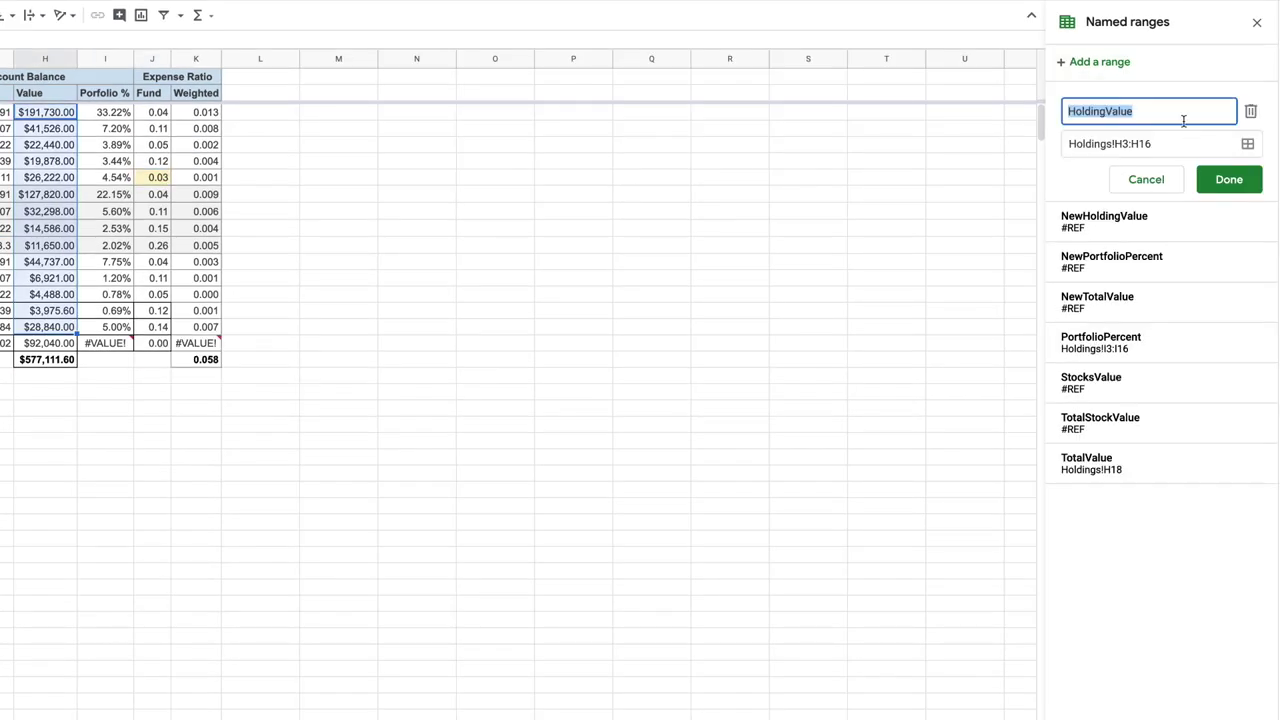
click(1187, 147)
key(BackSpace)
text(7)
click(1232, 186)
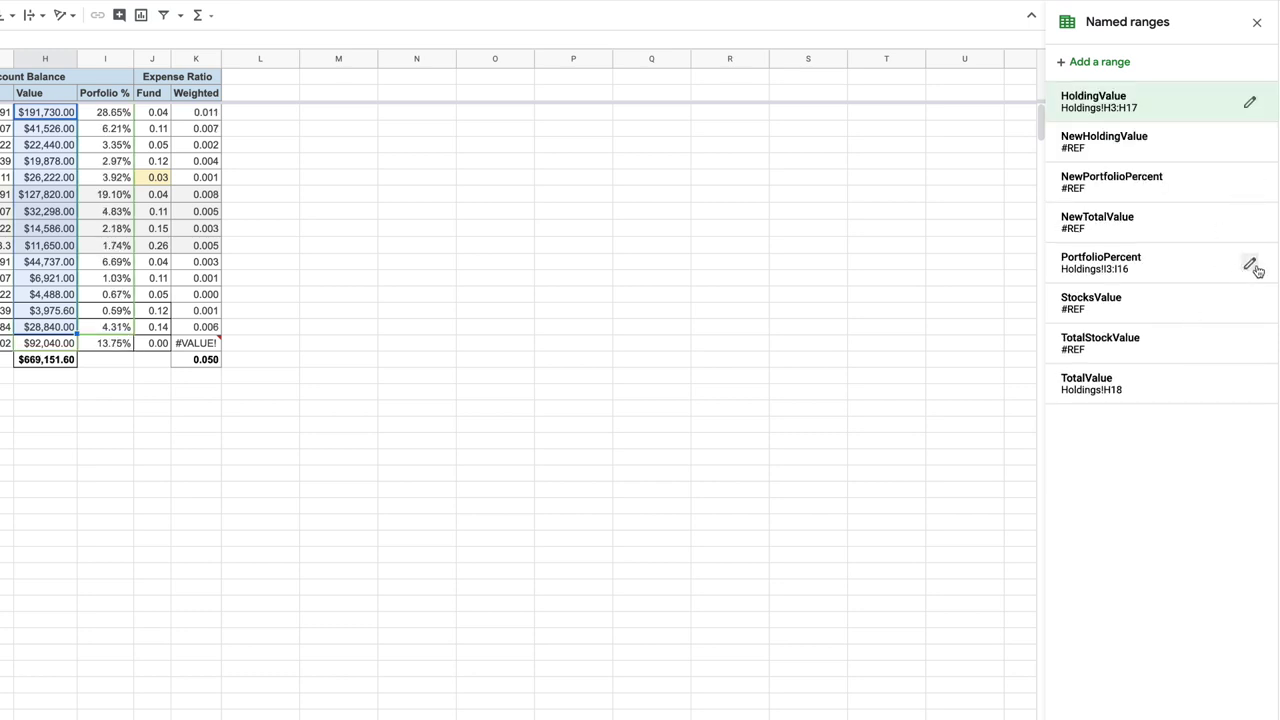
- Extend the PortfolioPercent named range to Holdings!I3:I17
click(1250, 264)
click(1180, 302)
key(BackSpace)
text(7)
key(Return)
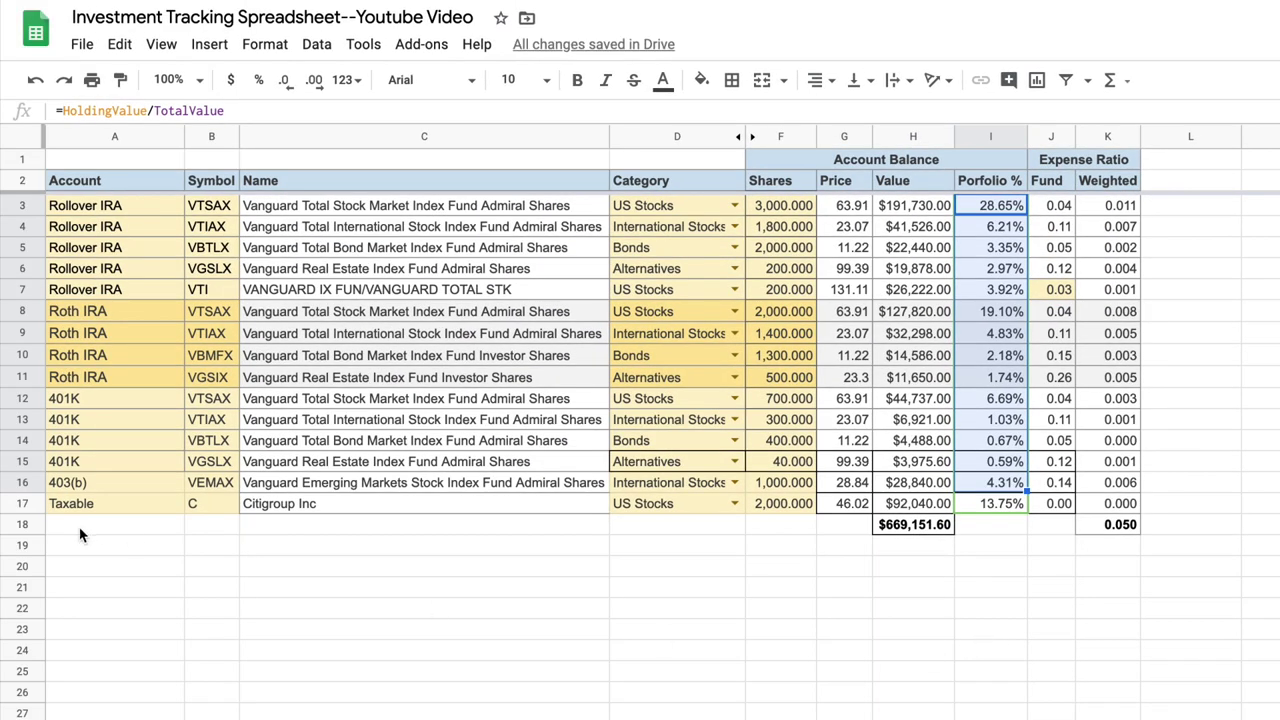
- Delete rows 16–17 holding the 403(b) VEMAX and Taxable Citigroup entries
click(22, 482)
drag(22, 482, 22, 508)
click(50, 562)
click(117, 46)
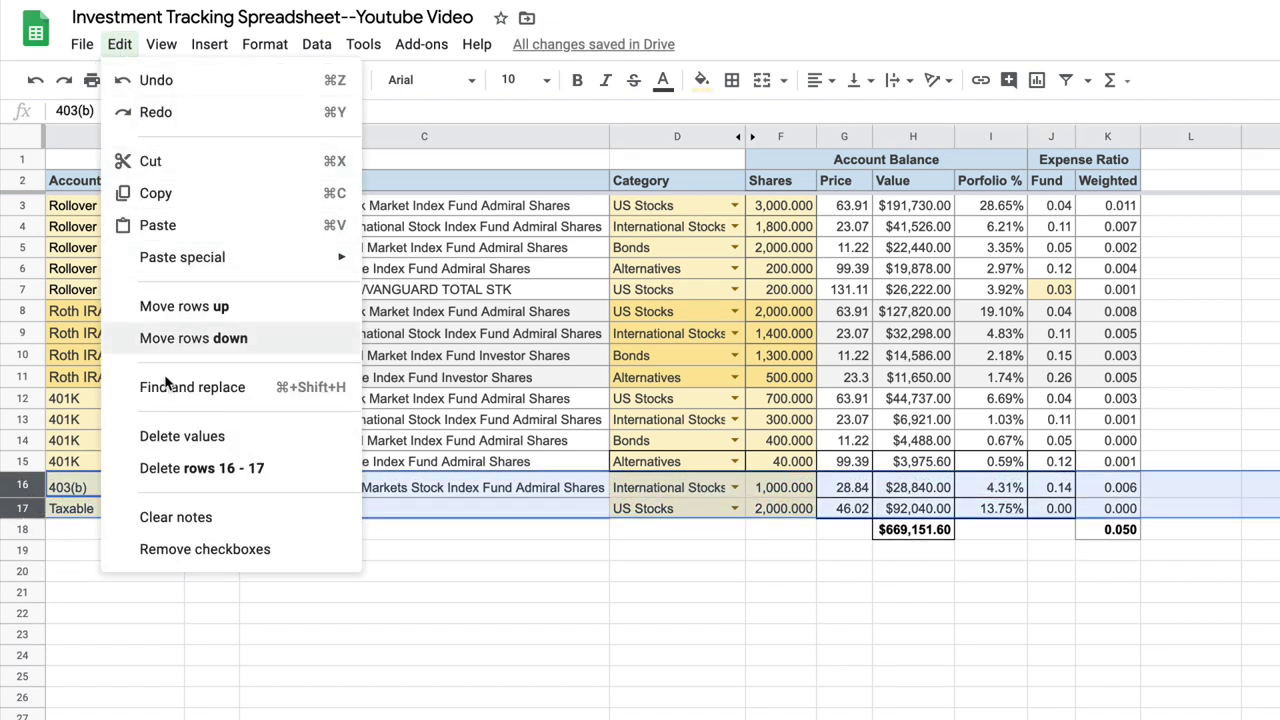
click(190, 470)
click(460, 634)
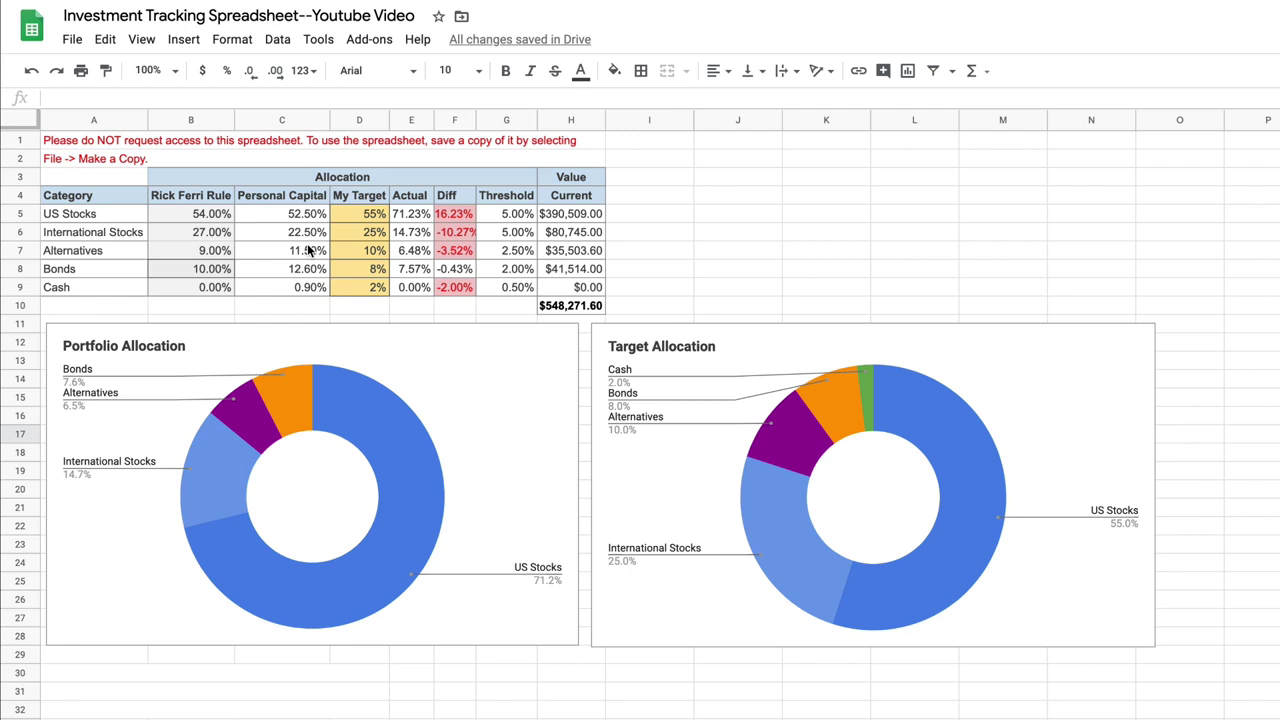
- Review the US Stocks 55% target and E5's Actual formula, leaving the formula unchanged
click(352, 214)
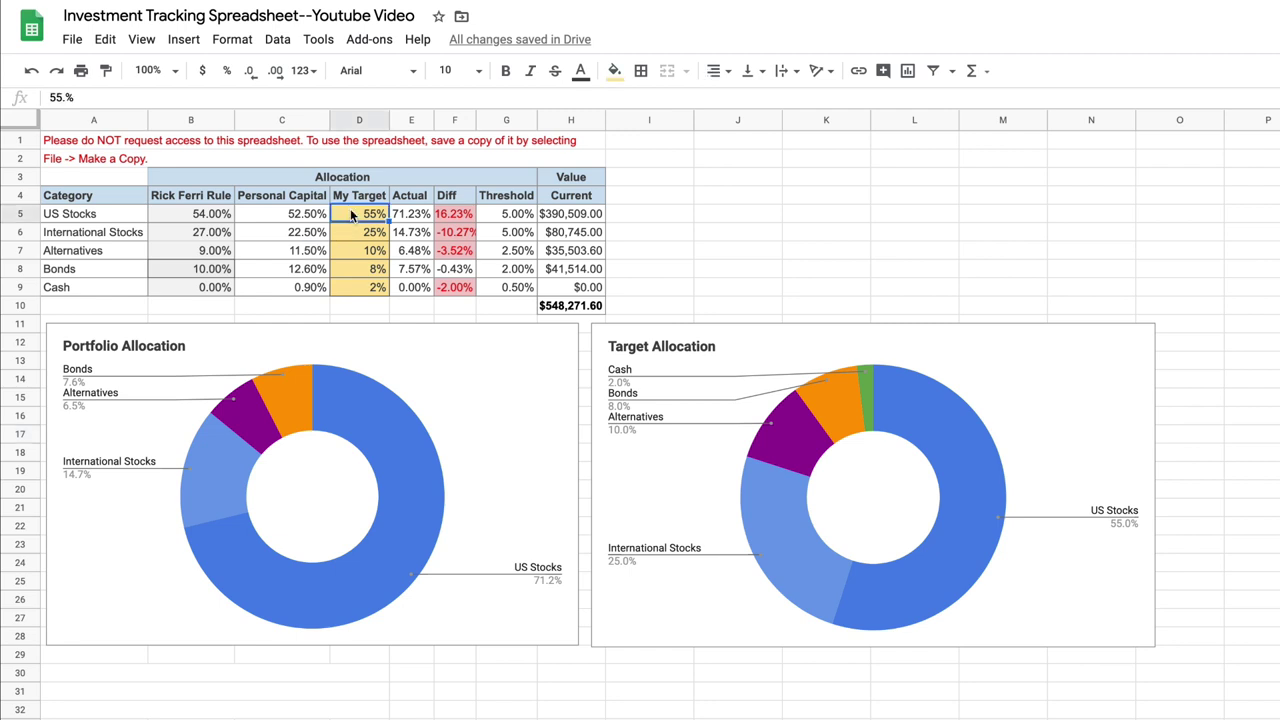
key(Down)
key(Down)
key(Down)
key(Down)
key(Up)
key(Up)
key(Up)
key(Up)
click(413, 214)
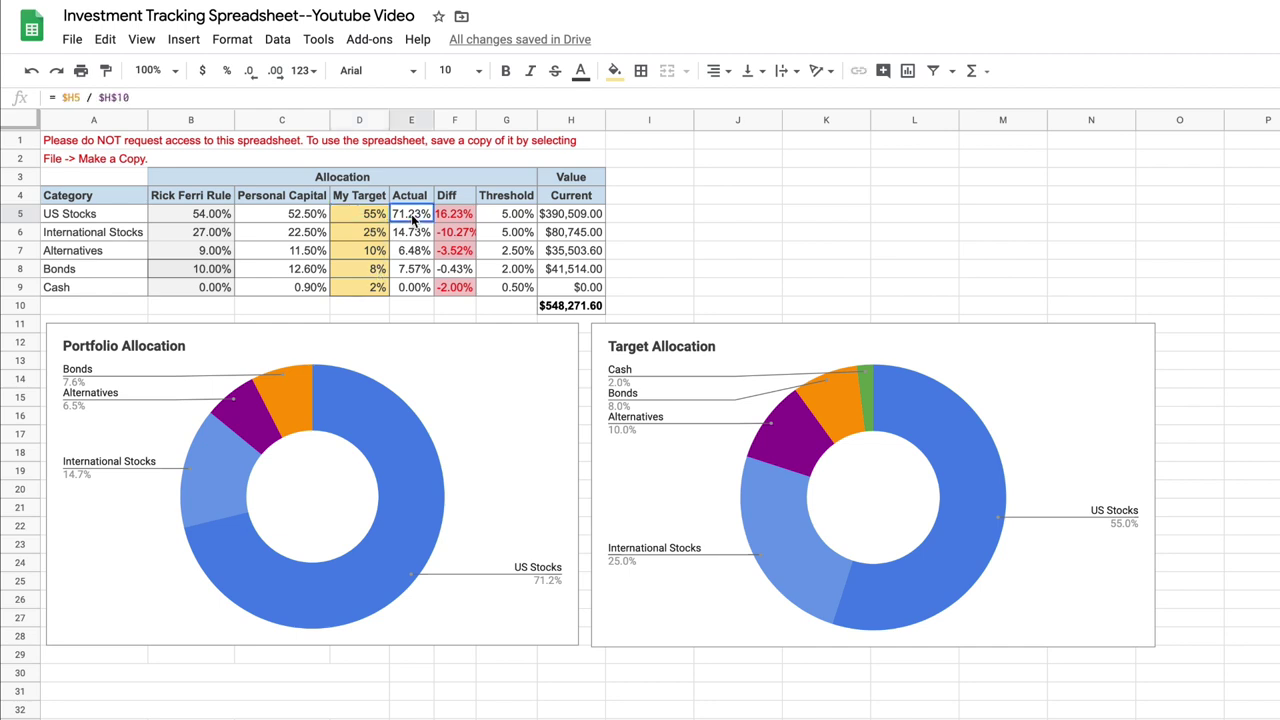
key(Return)
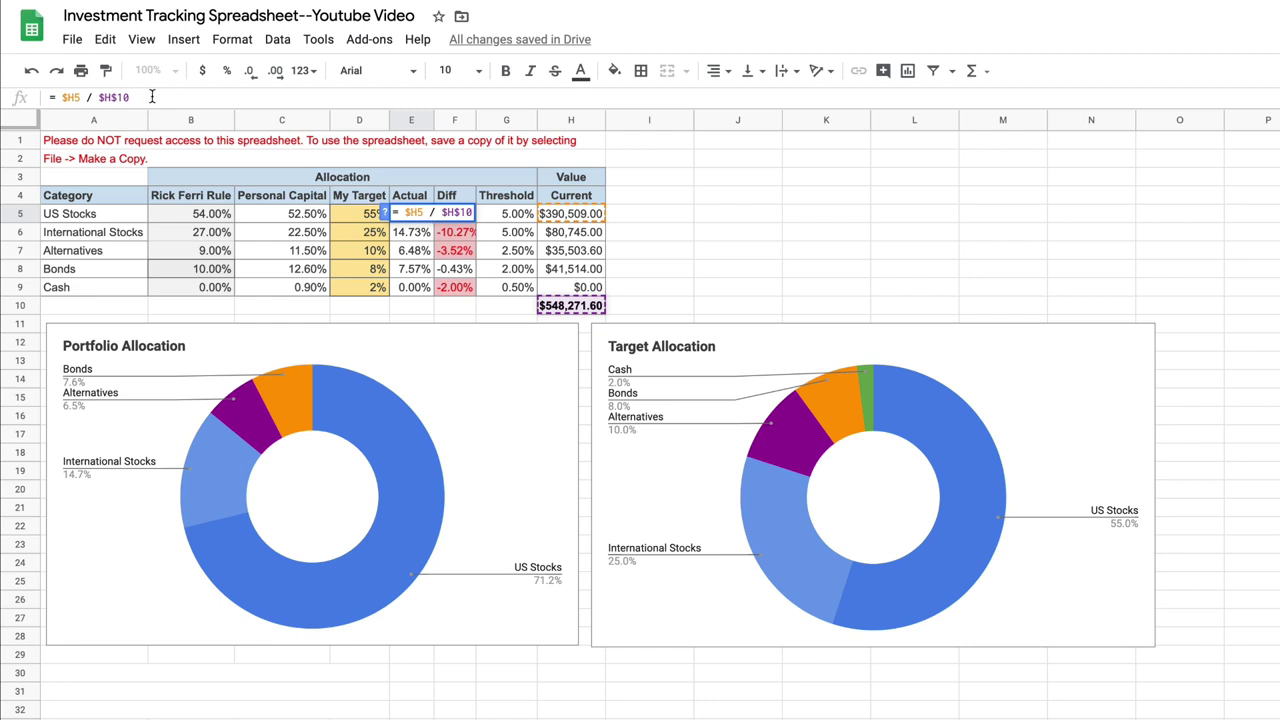
key(Escape)
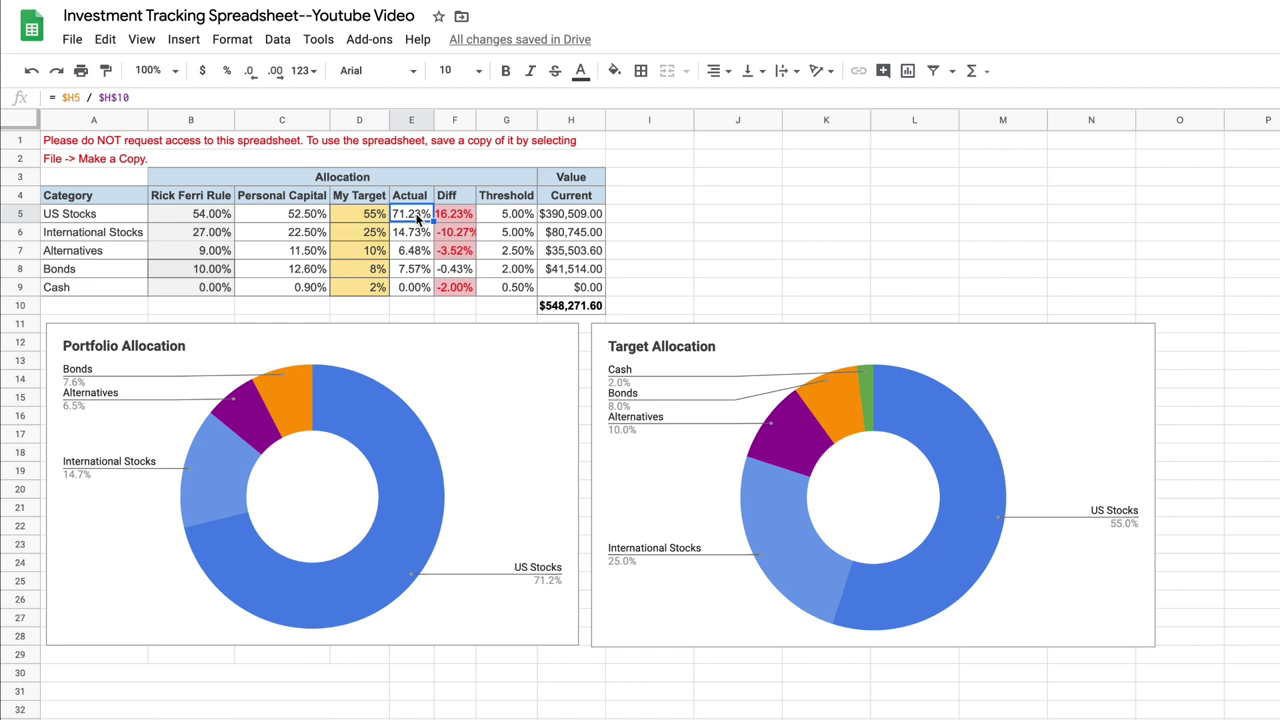
- Switch to the holdings sheet, then back to the allocation summary sheet
key(ctrl+shift+Page_Down)
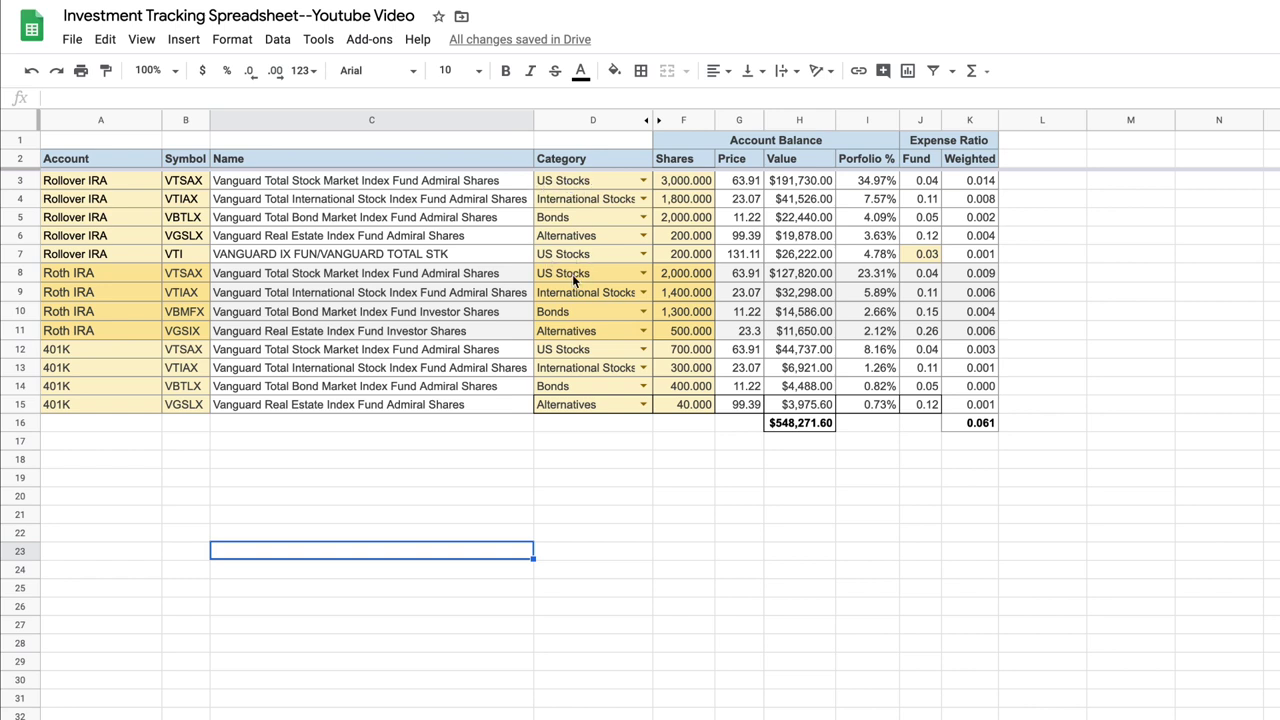
key(ctrl+shift+Page_Down)
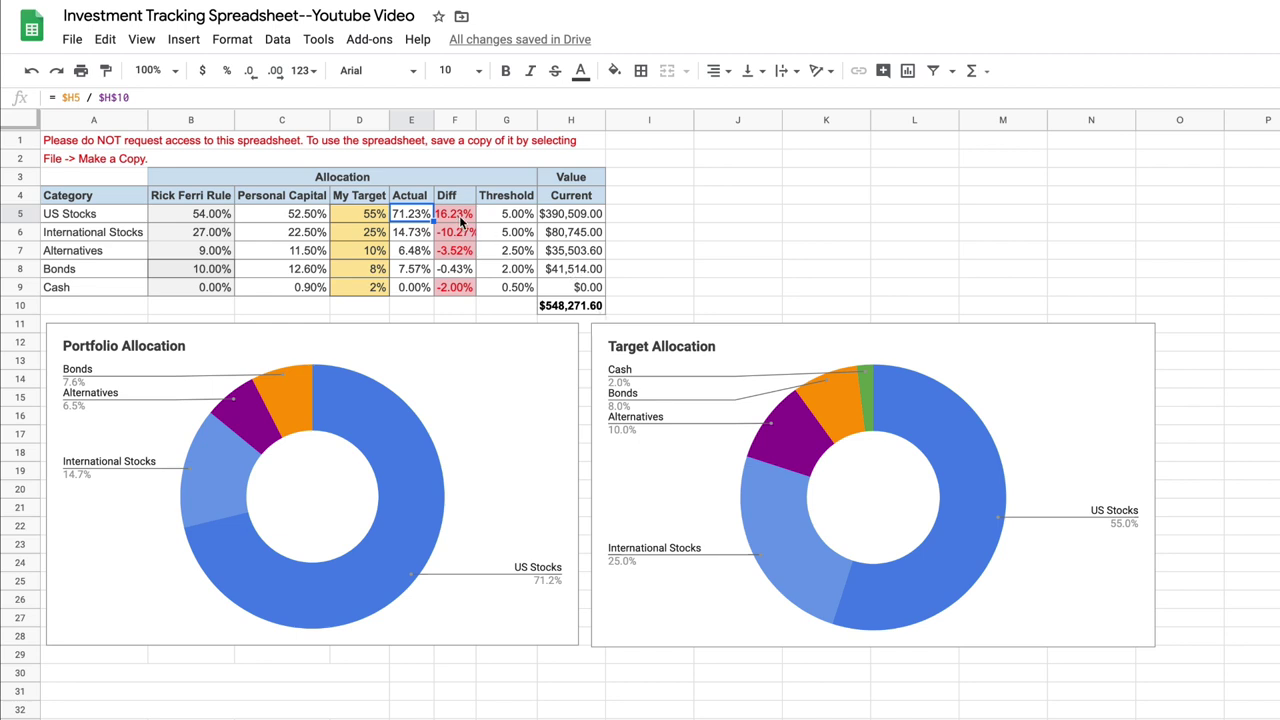
click(363, 220)
text(65)
key(Return)
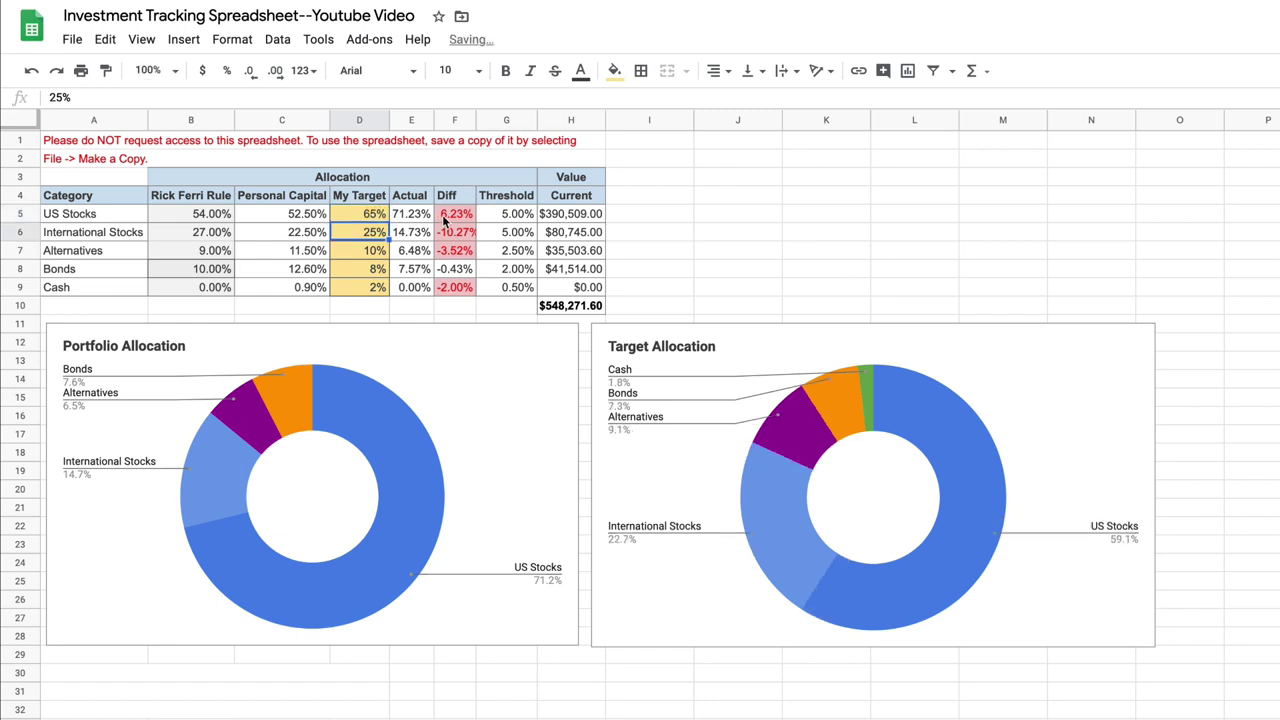
click(370, 214)
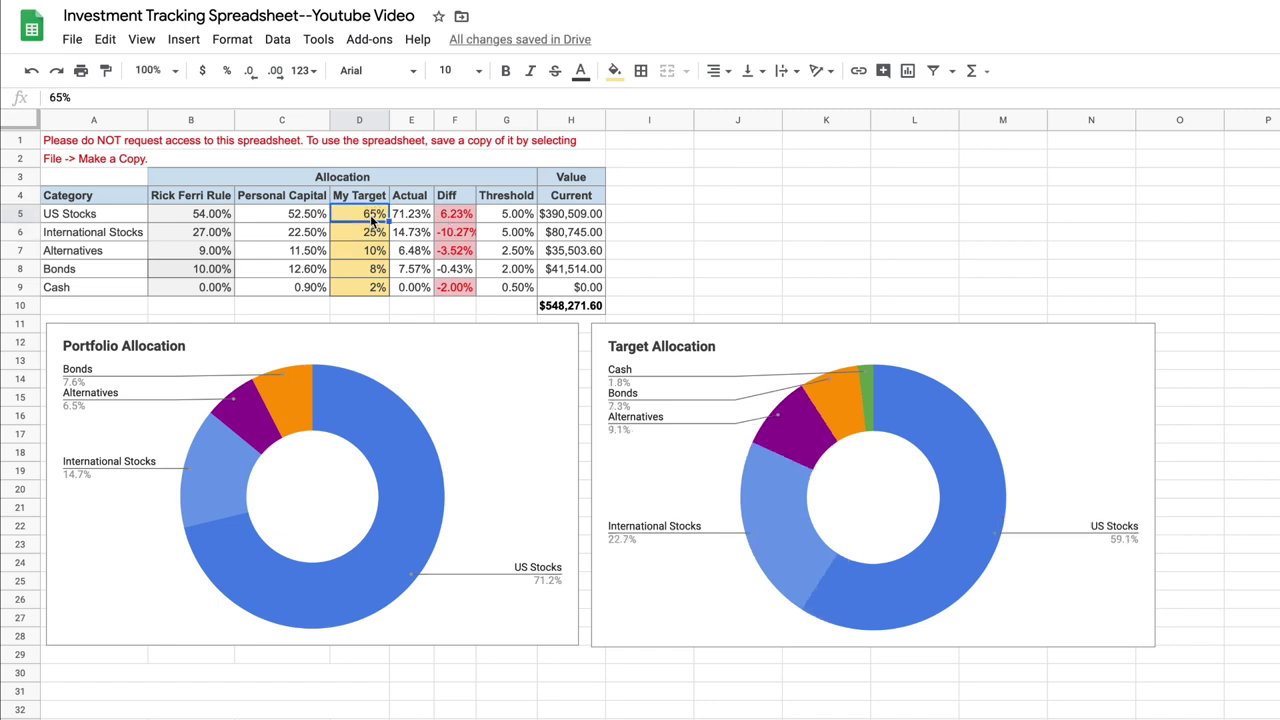
text(55)
key(Return)
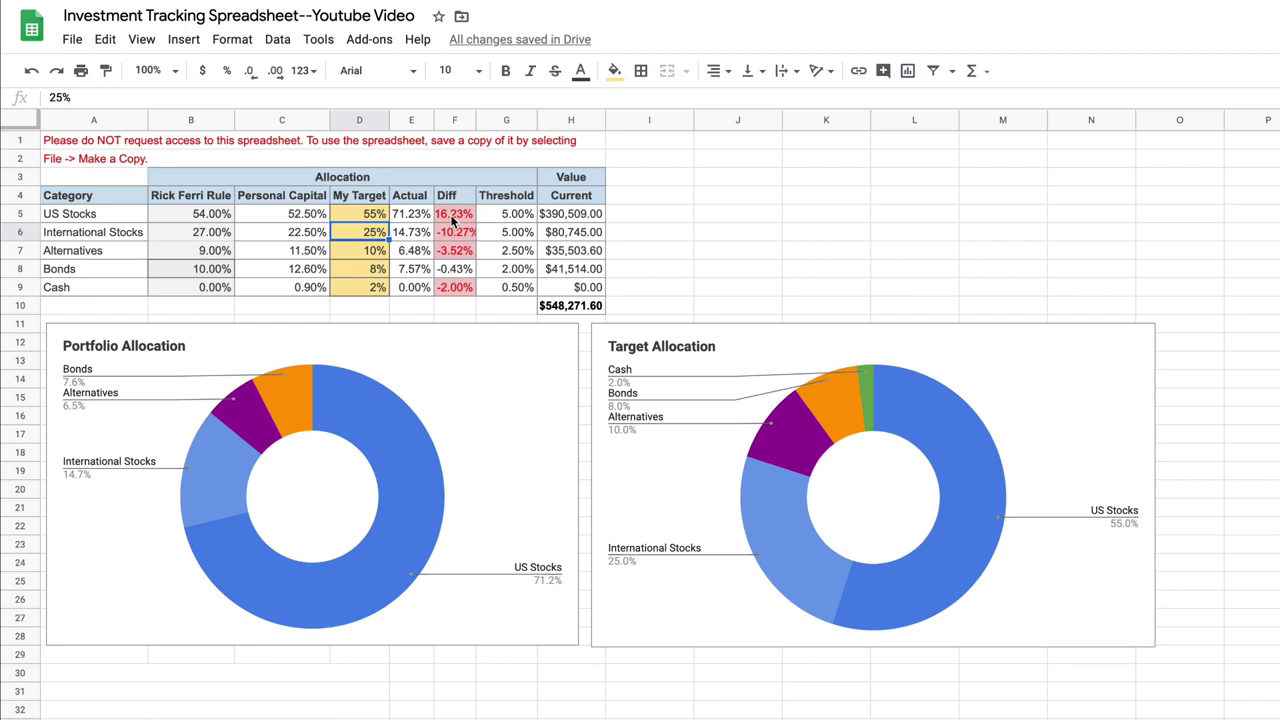
click(488, 216)
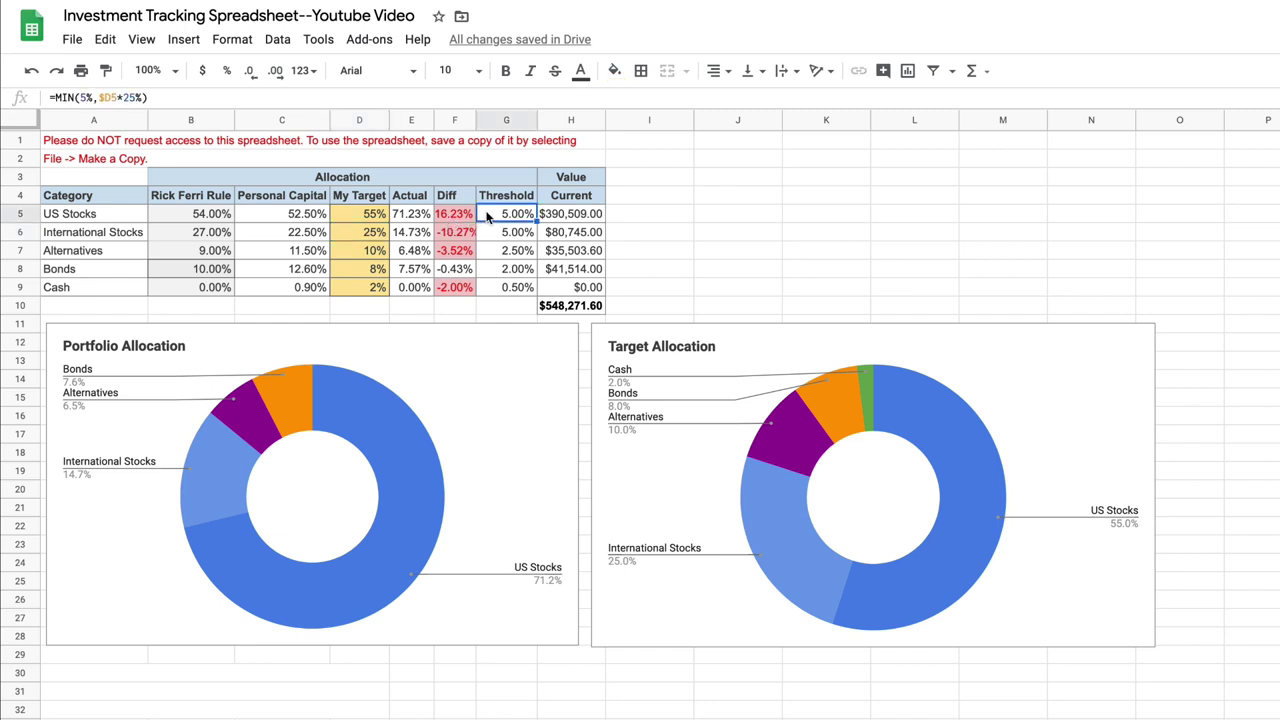
text(17)
key(Return)
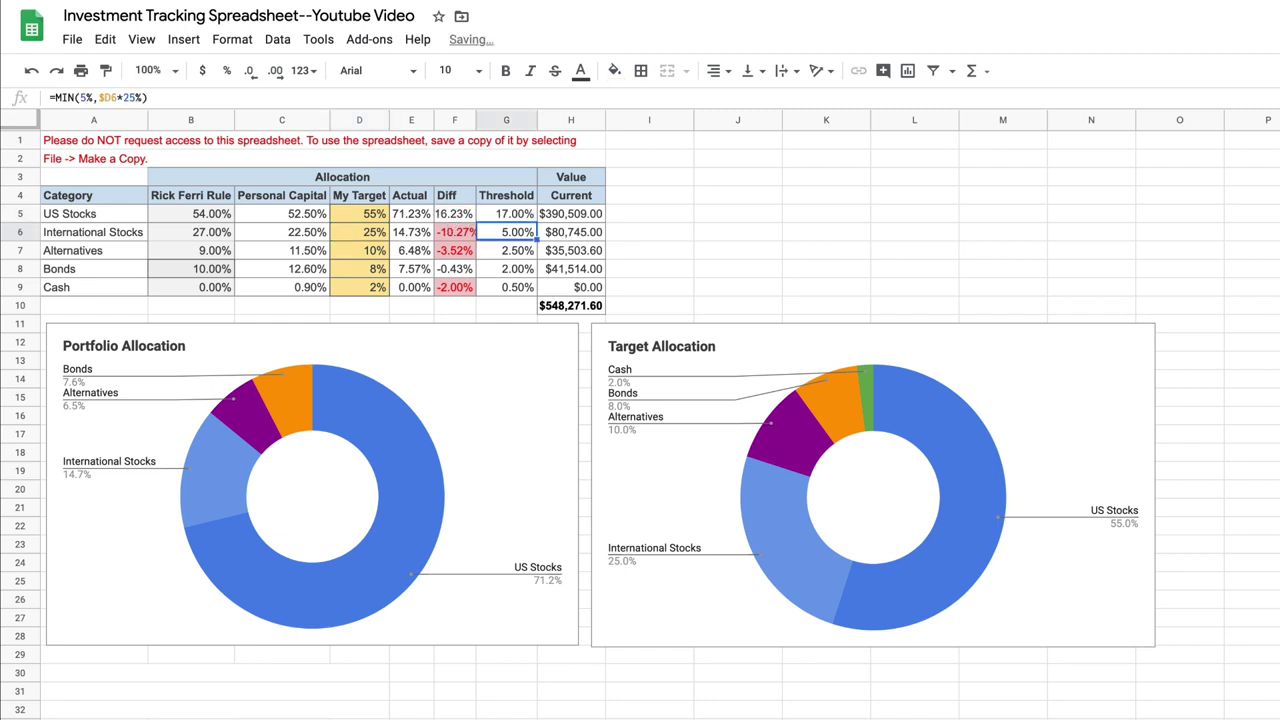
click(516, 216)
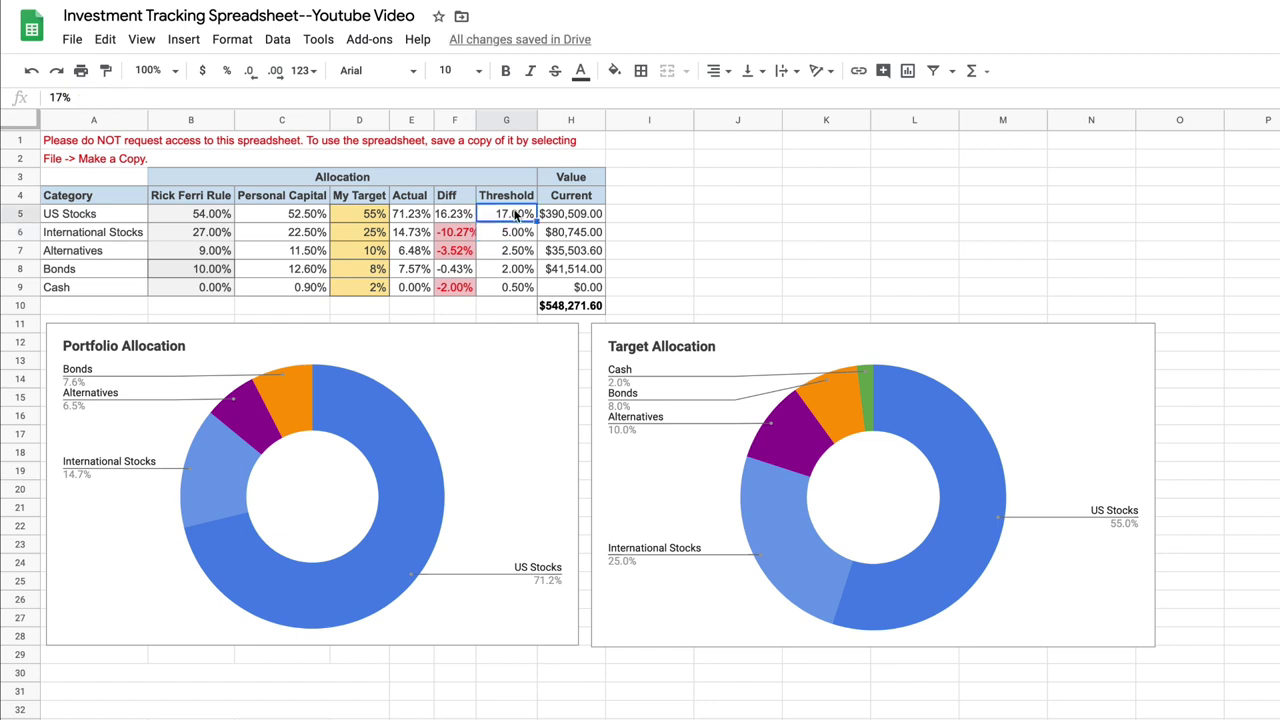
text(5%)
key(Return)
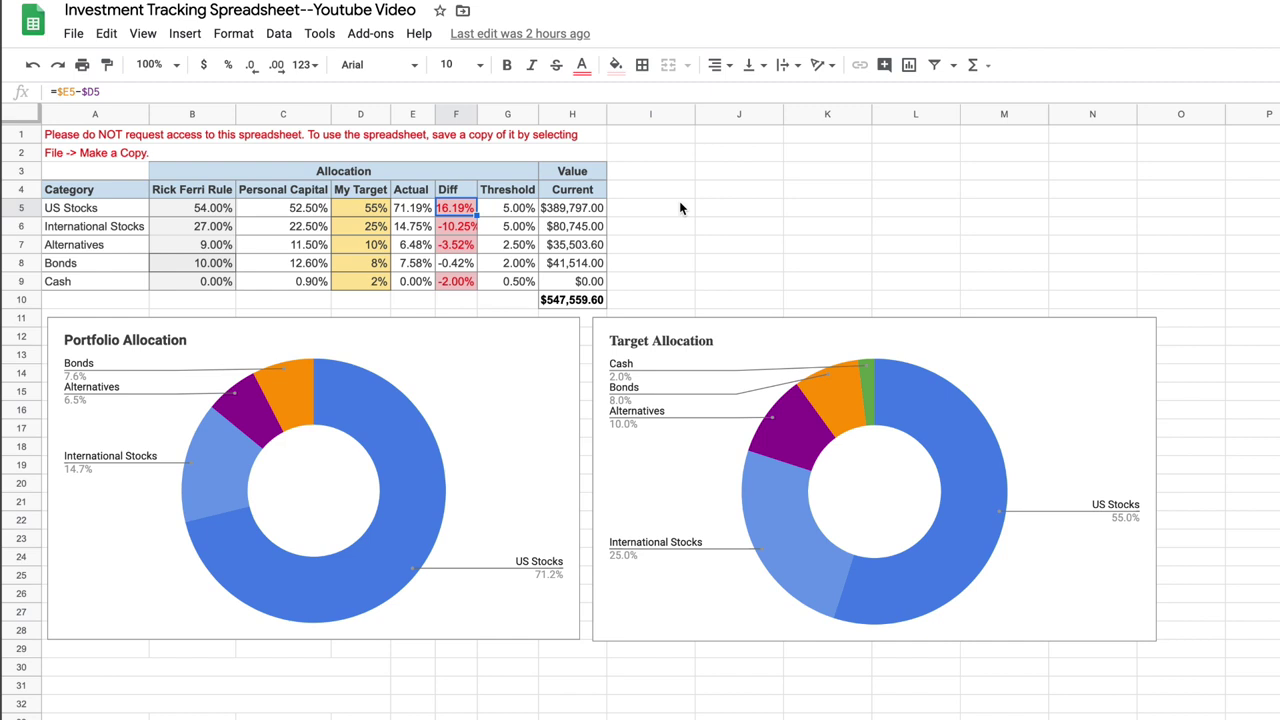
- Add 'Rebalance' and 'Amount' headers in I3:I4, matching the Value/Current header formatting
click(651, 175)
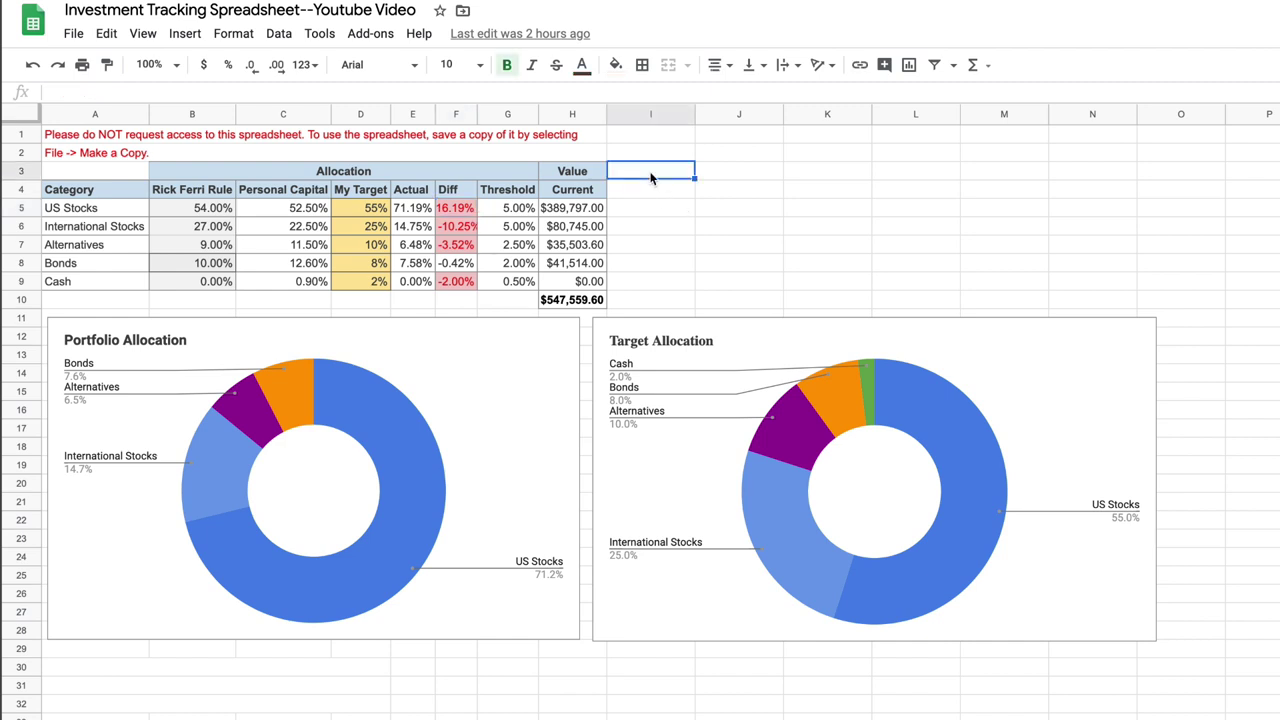
text(Rebalance)
key(Return)
click(584, 181)
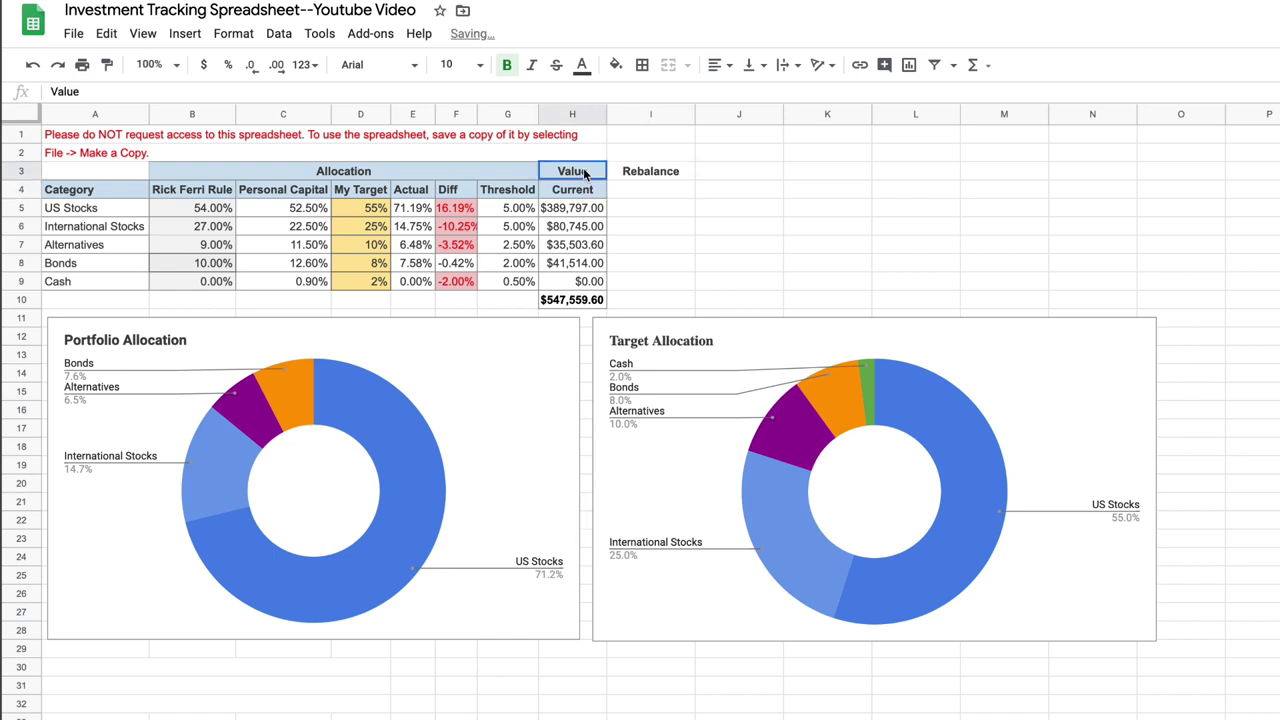
click(108, 65)
click(660, 176)
click(658, 193)
text(a)
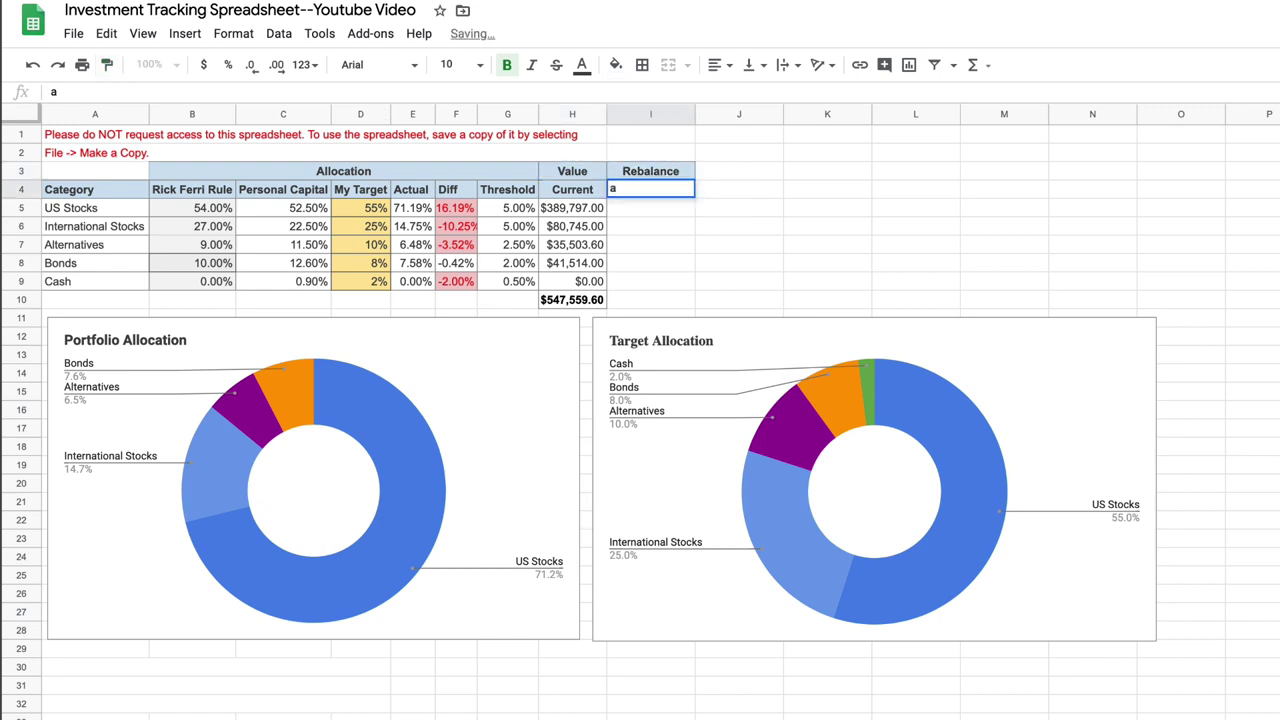
text(mount)
key(Return)
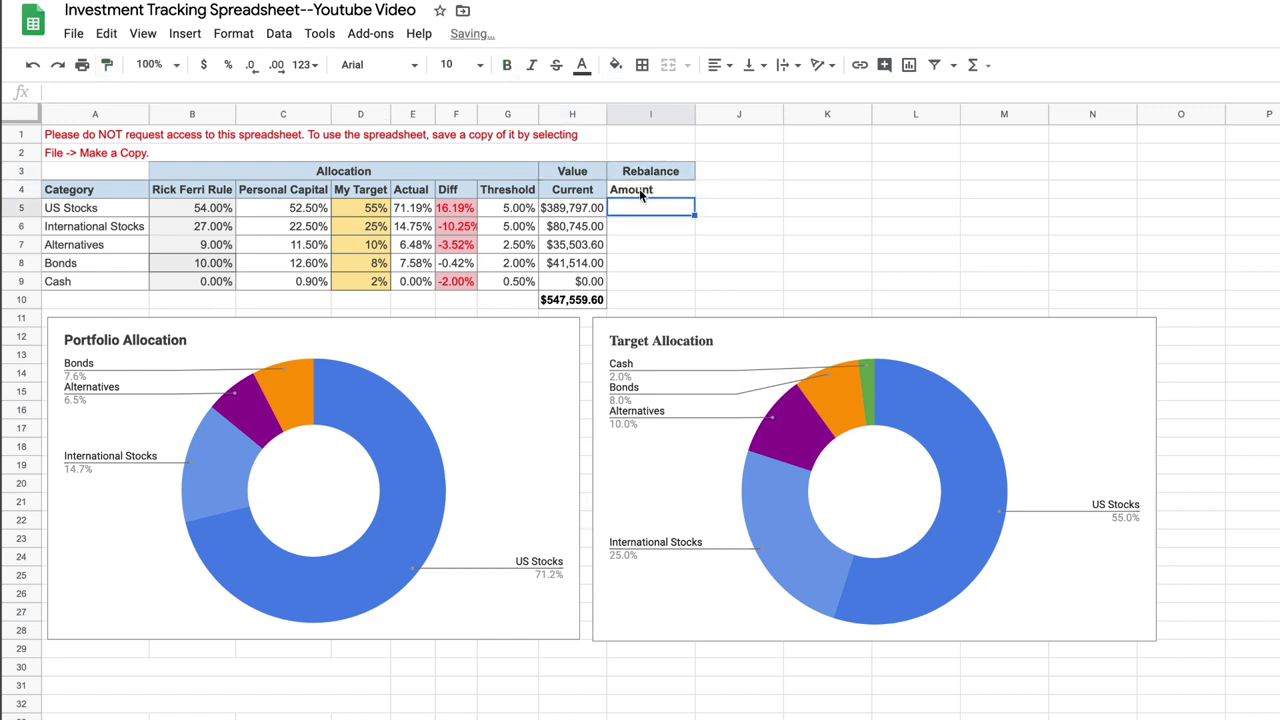
click(598, 190)
click(107, 64)
click(656, 195)
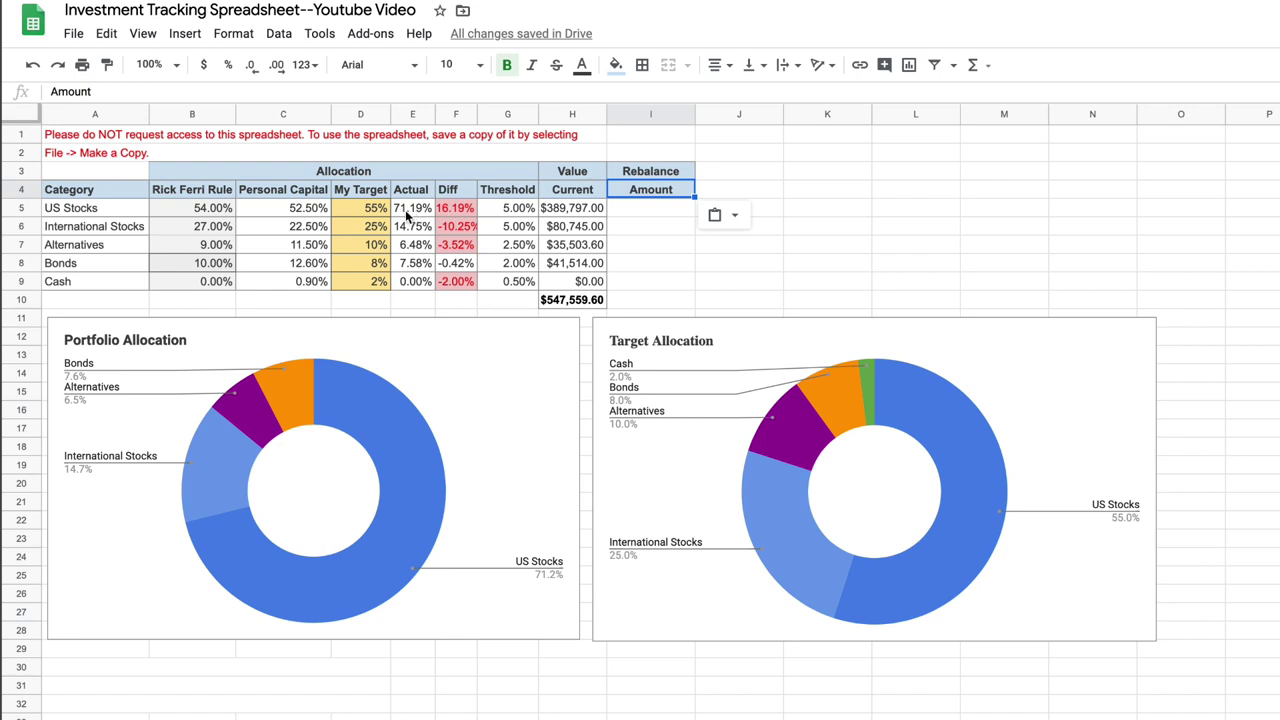
- Enter =(H10*F5) in I5 for US Stocks and format it as currency
click(644, 213)
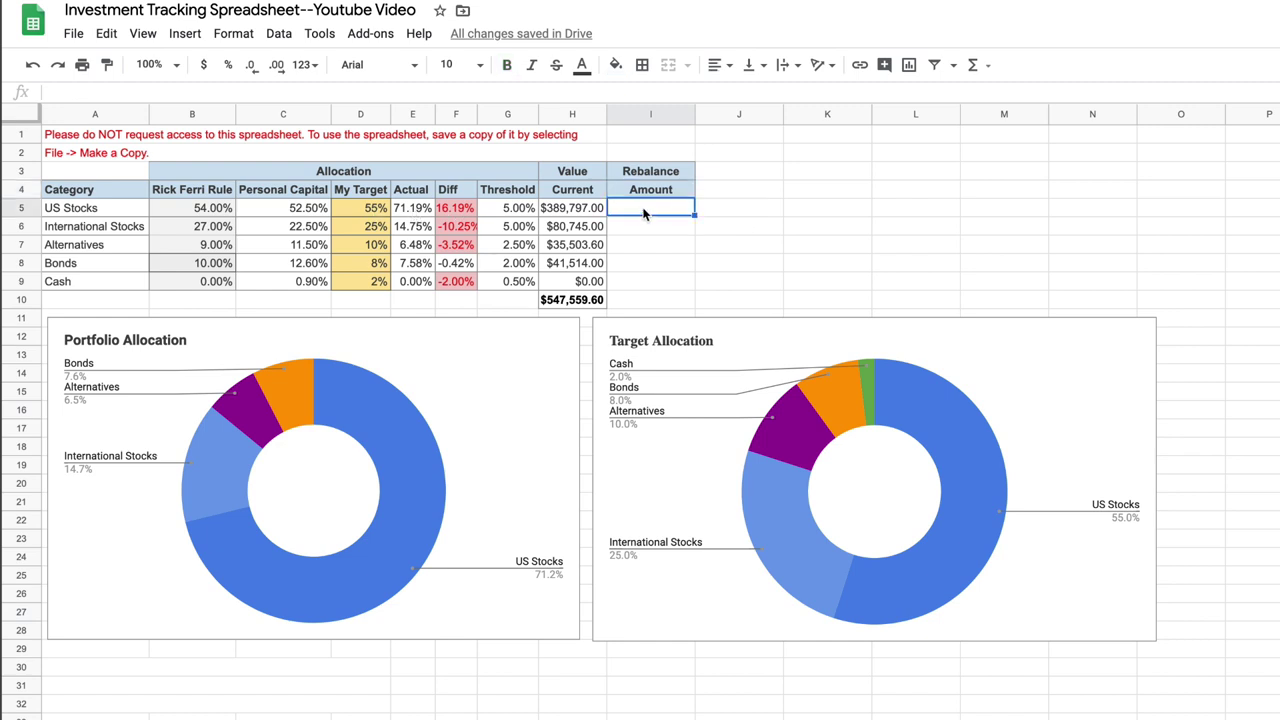
text(=()
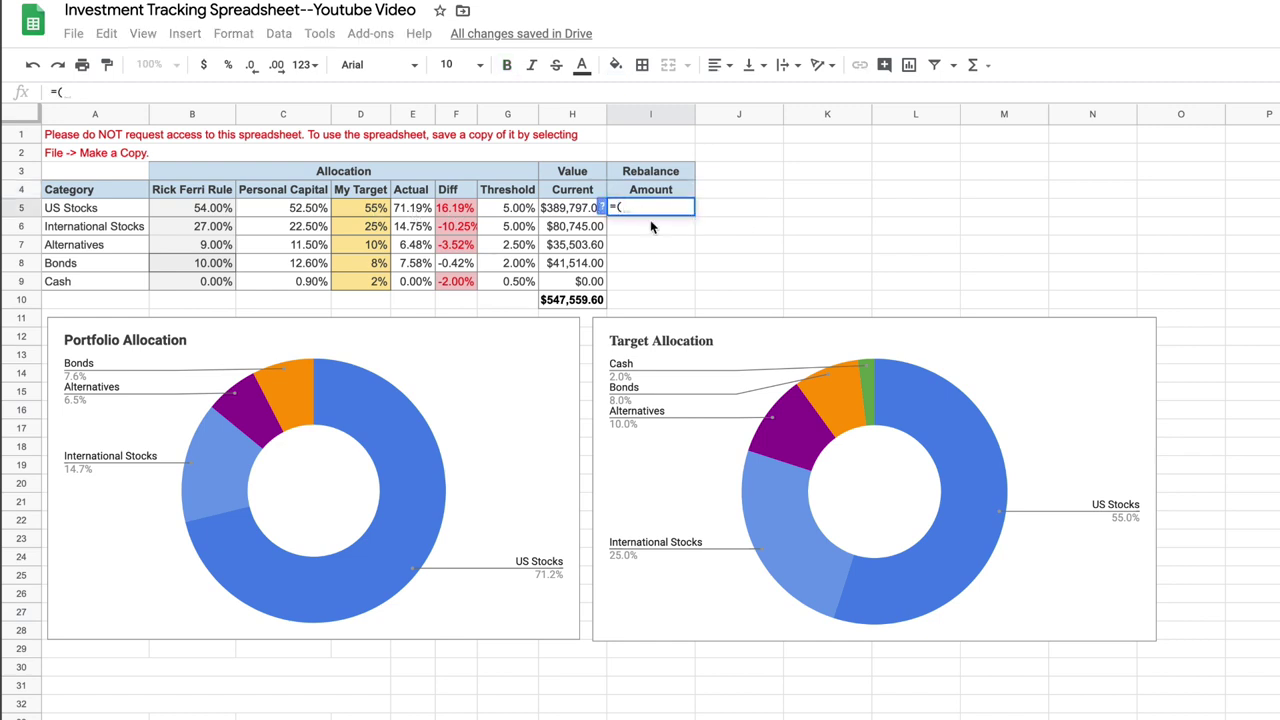
click(589, 303)
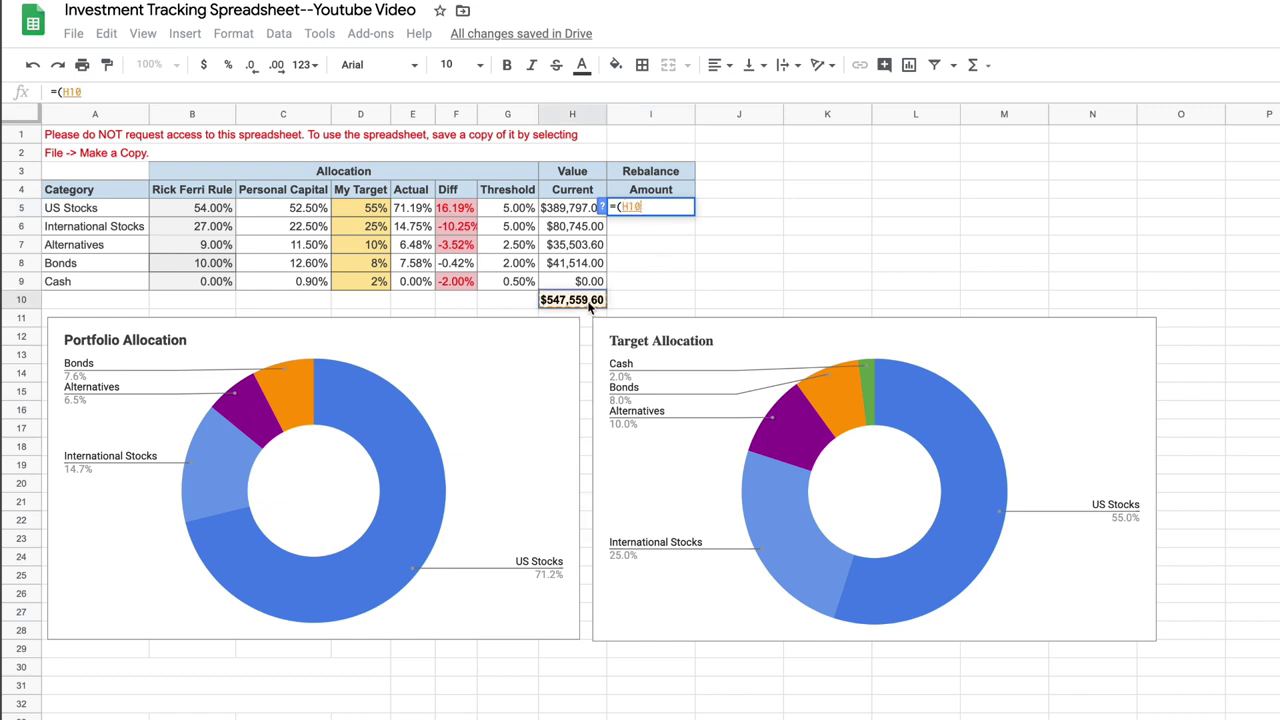
text(*)
click(455, 211)
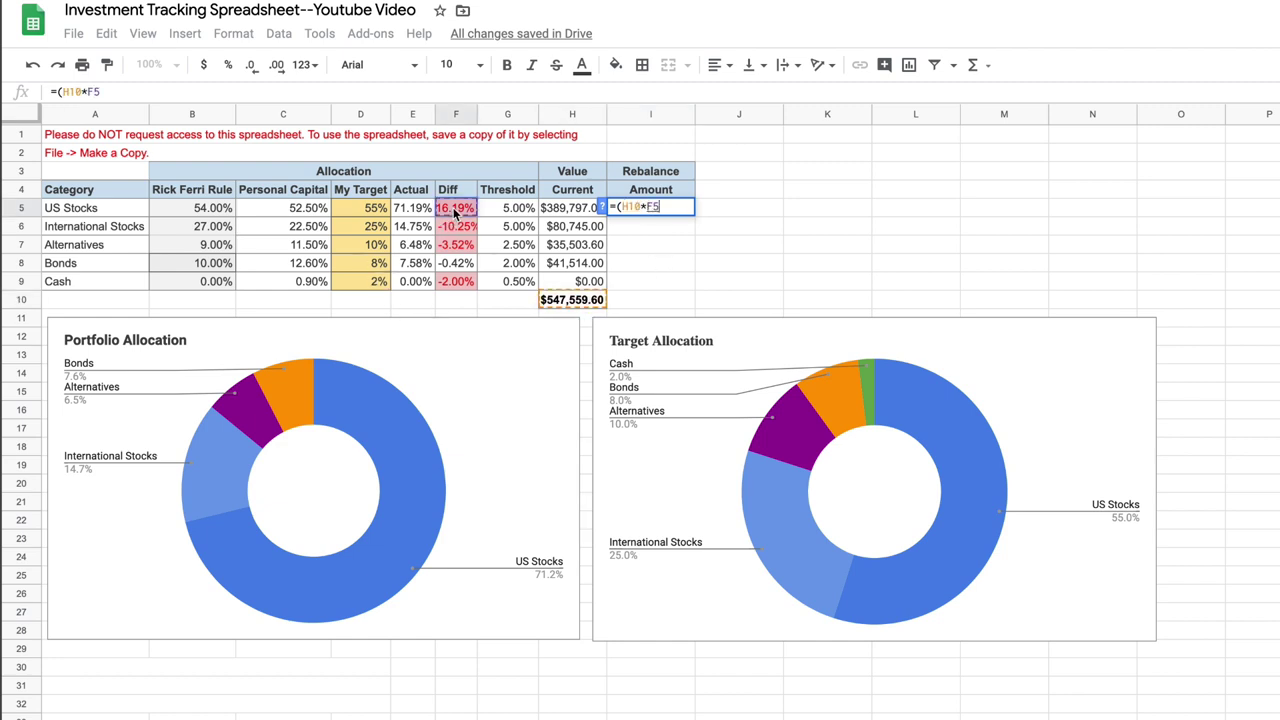
text())
key(Return)
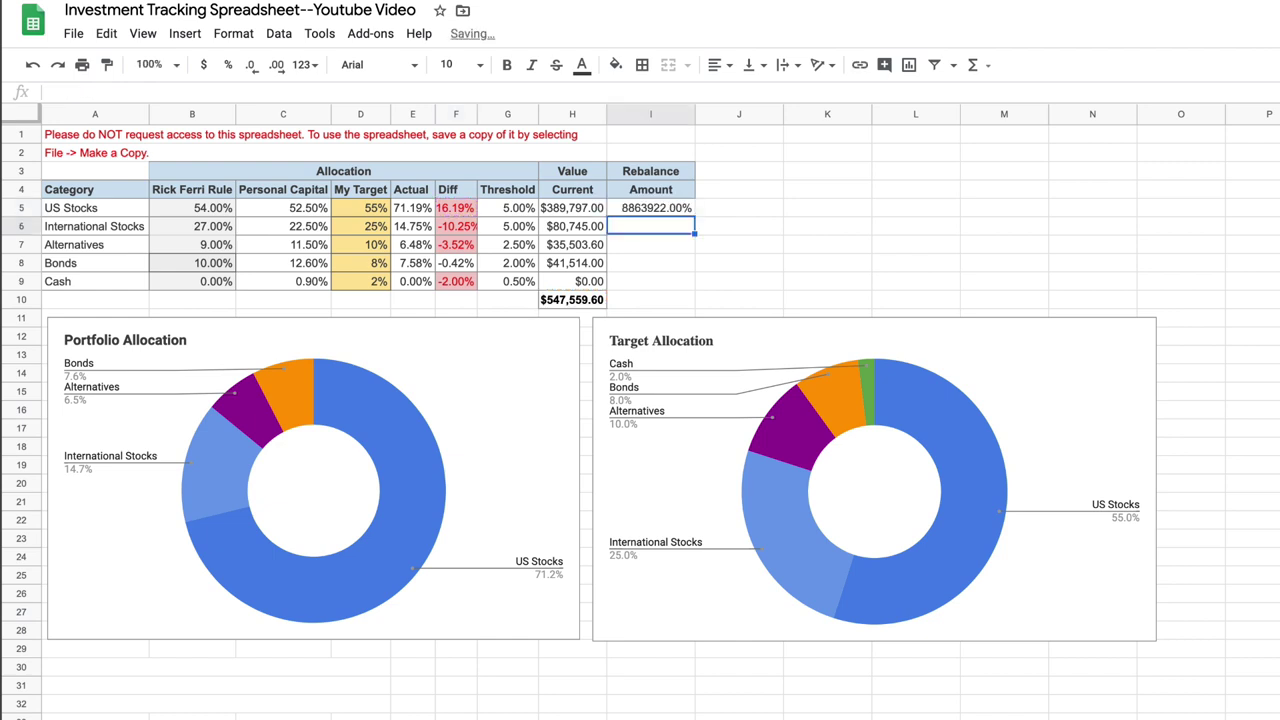
click(629, 209)
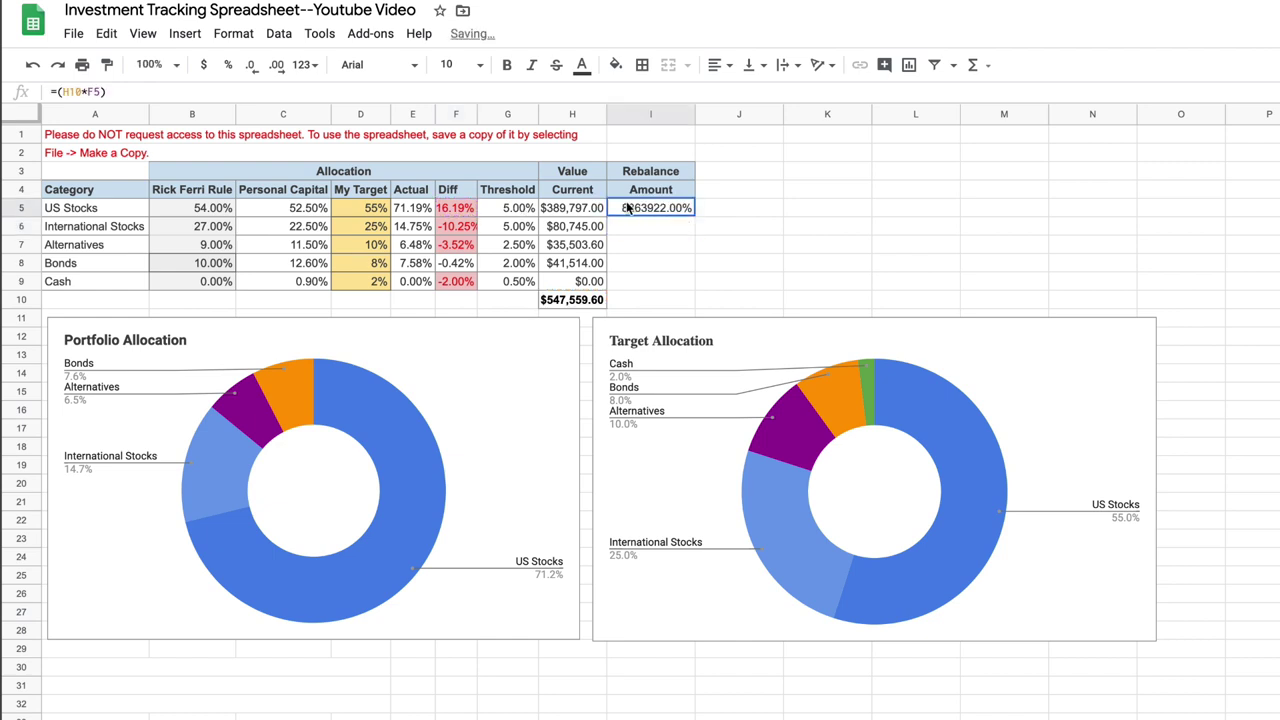
click(206, 68)
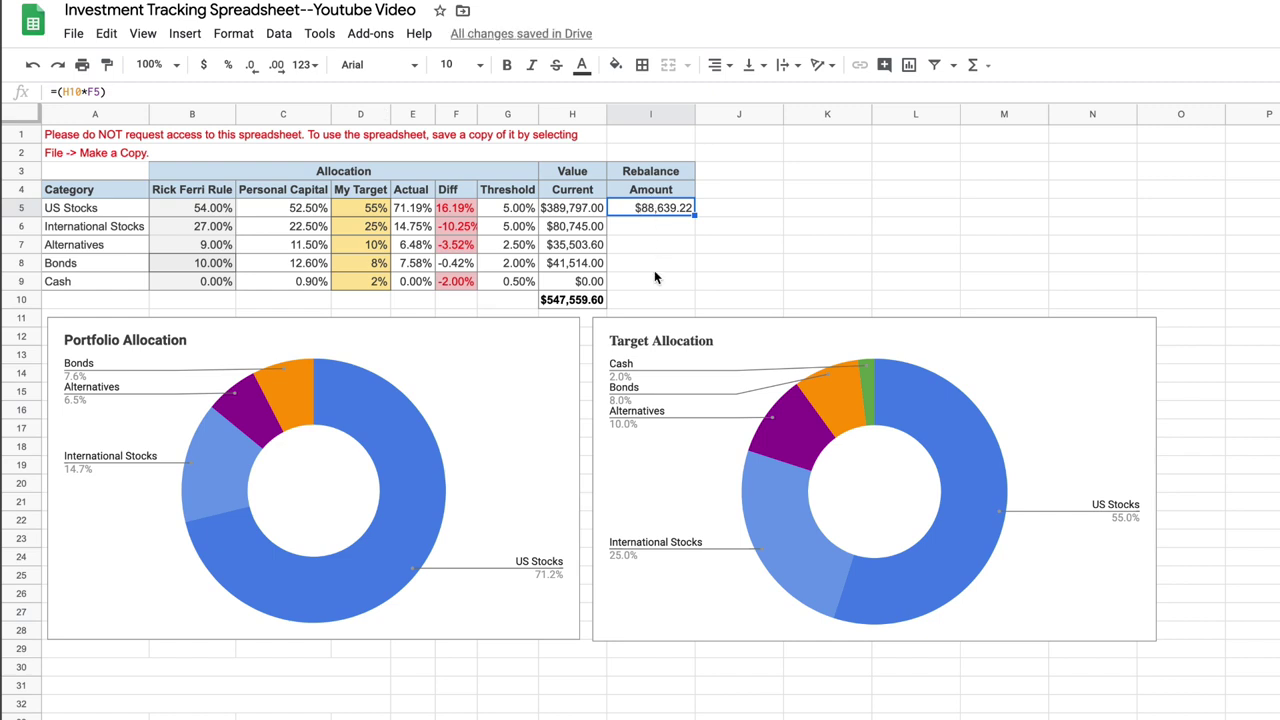
- Lock the total reference in I5's formula to $H$10
double_click(640, 210)
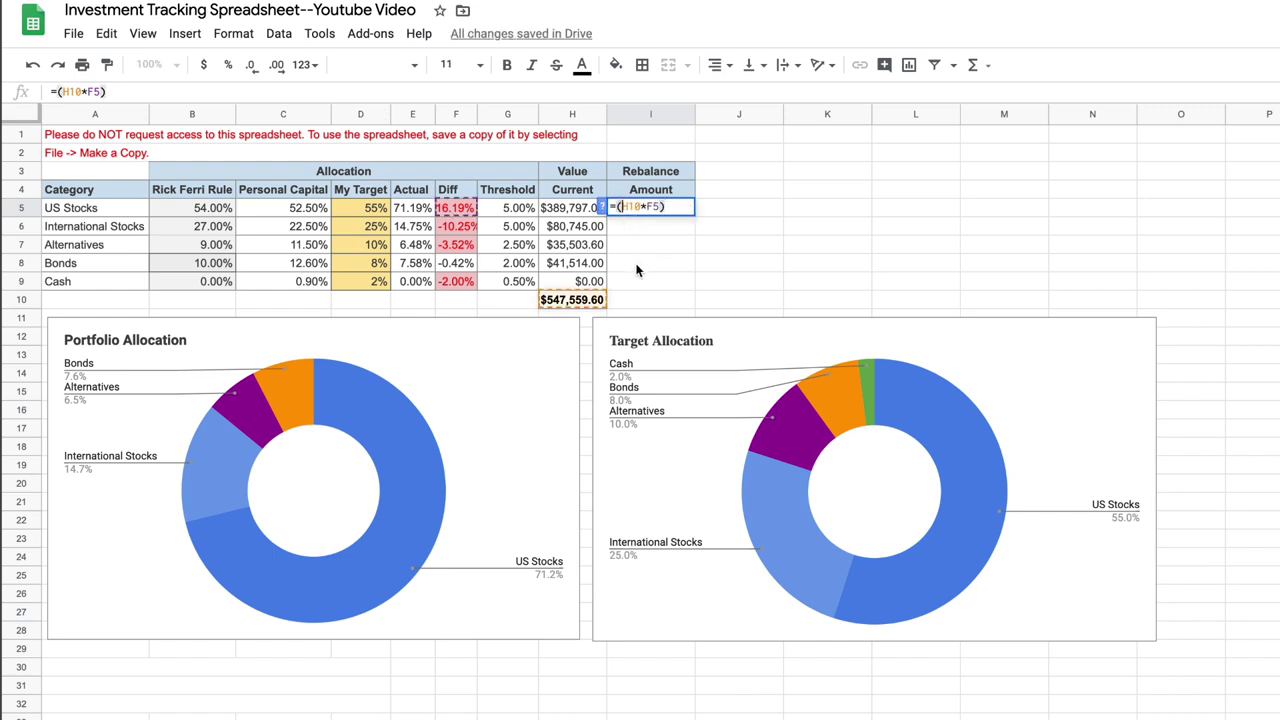
text($)
key(Right)
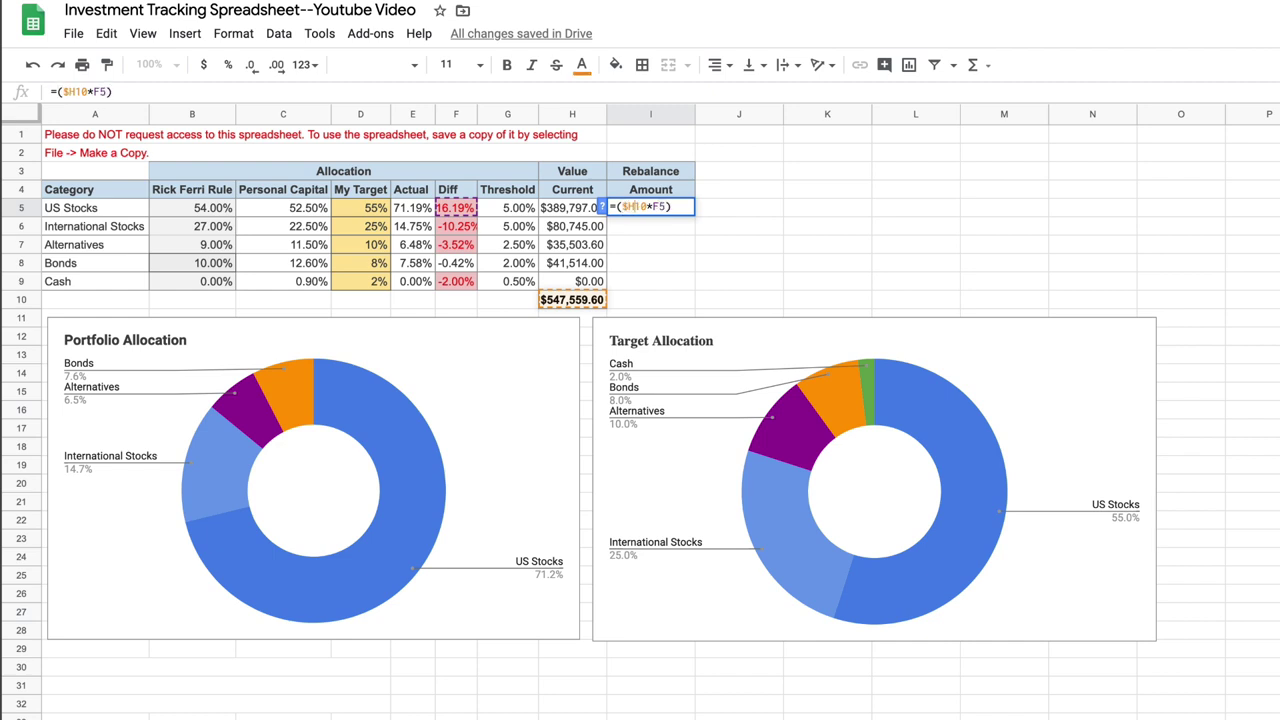
text($)
key(Return)
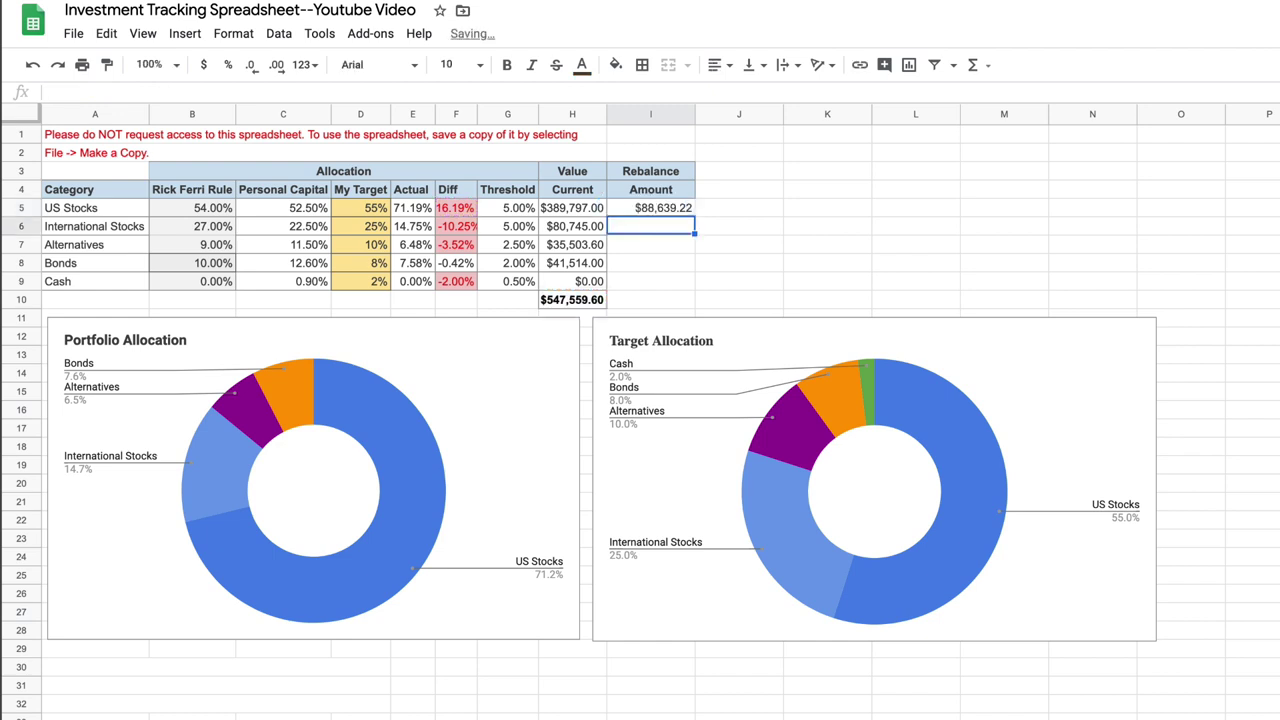
- Paste the rebalance formula down to the remaining categories through I9
click(659, 212)
key(Delete)
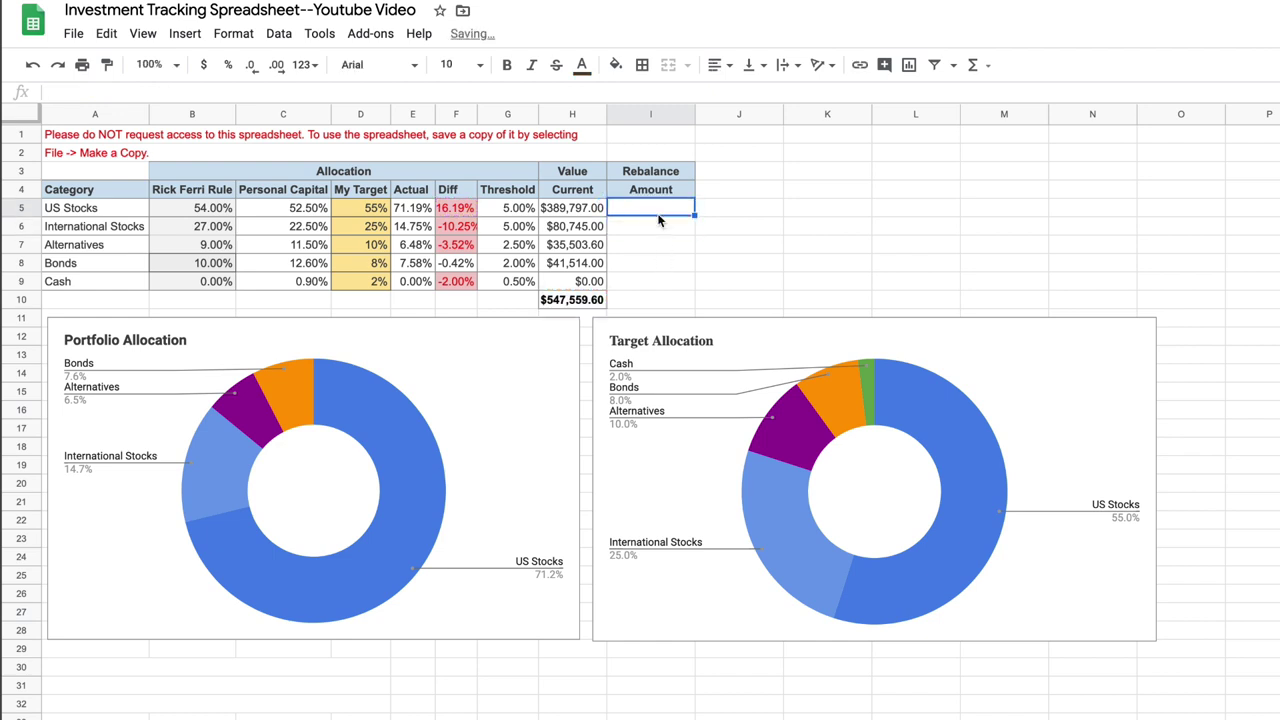
key(ctrl+z)
key(Down)
key(ctrl+v)
key(Down)
key(ctrl+v)
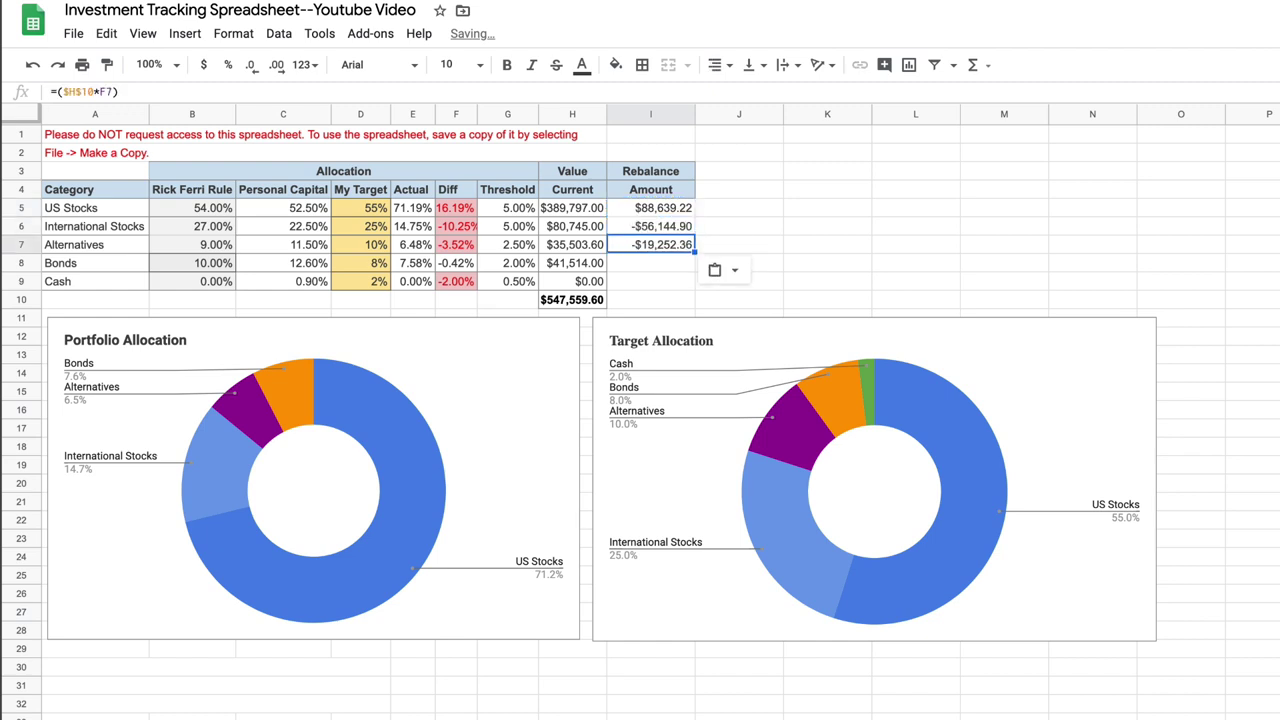
key(Down)
key(ctrl+v)
key(Down)
key(ctrl+v)
key(Down)
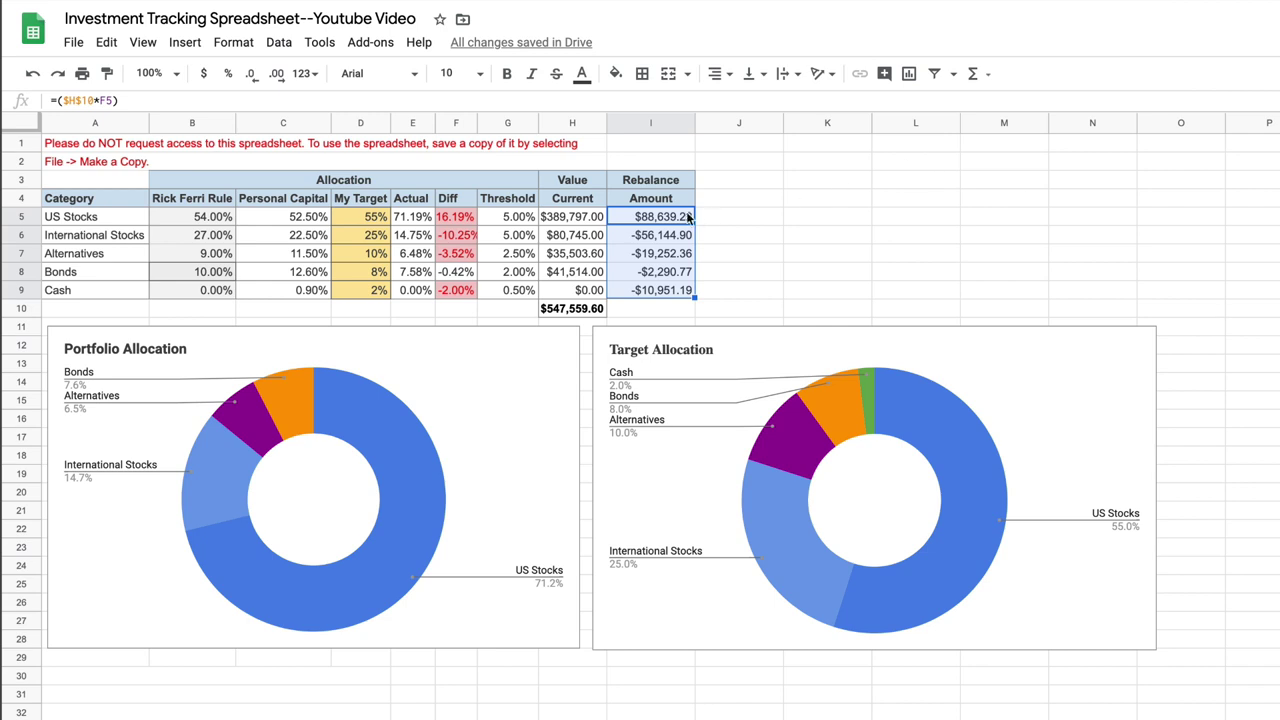
click(674, 216)
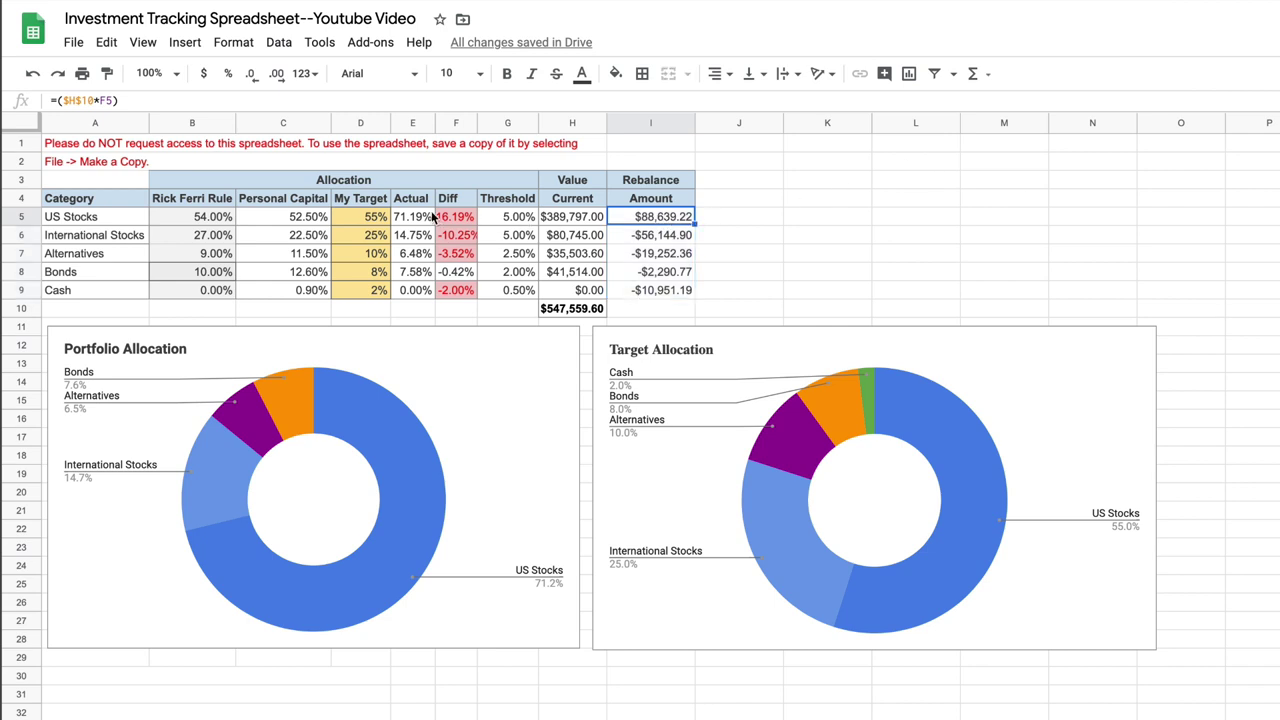